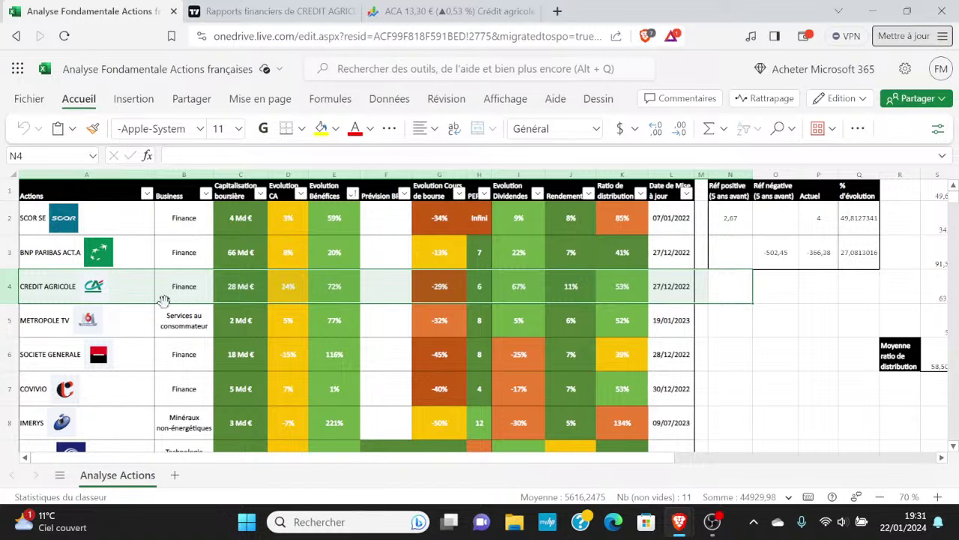
Step: Look up Crédit Agricole's market capitalisation in the key data of its TradingView financials page
left_click(225, 11)
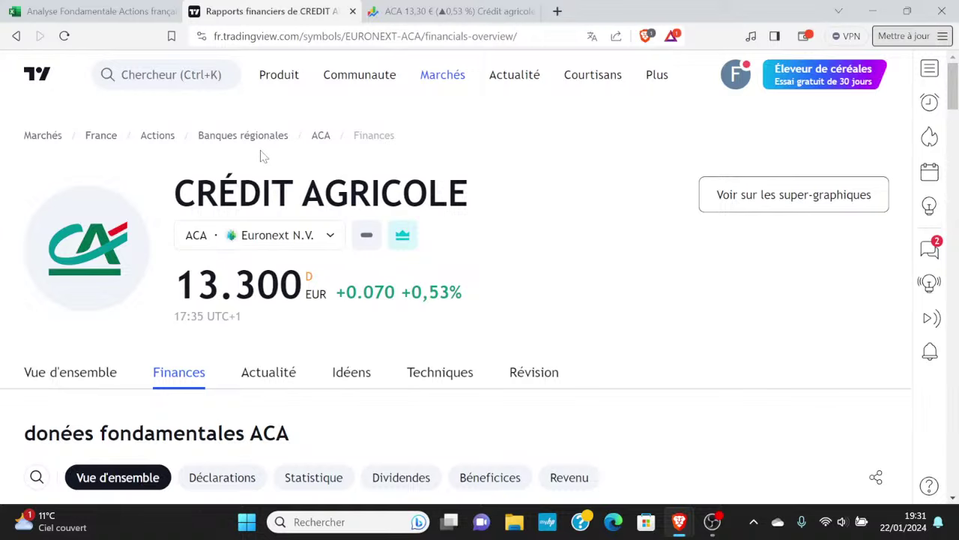
left_click(108, 10)
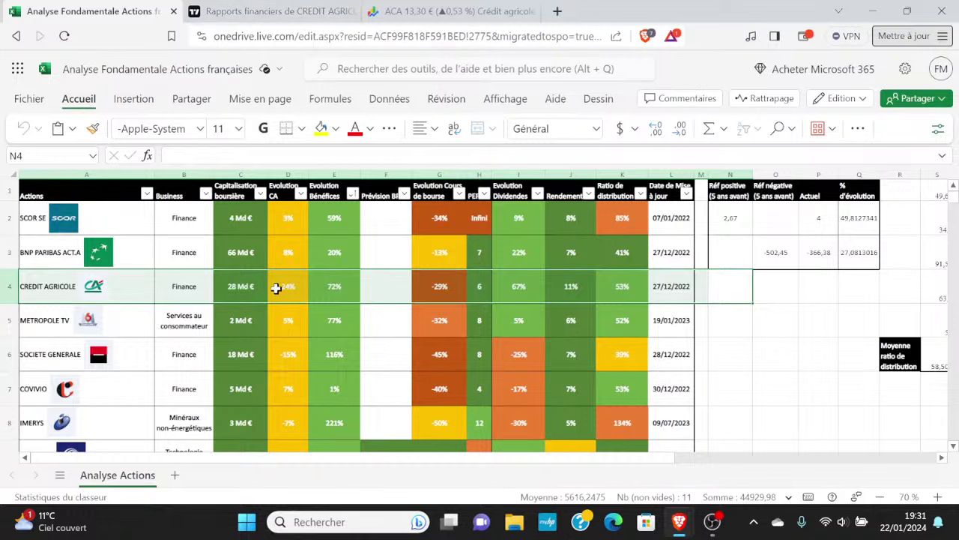
left_click(247, 11)
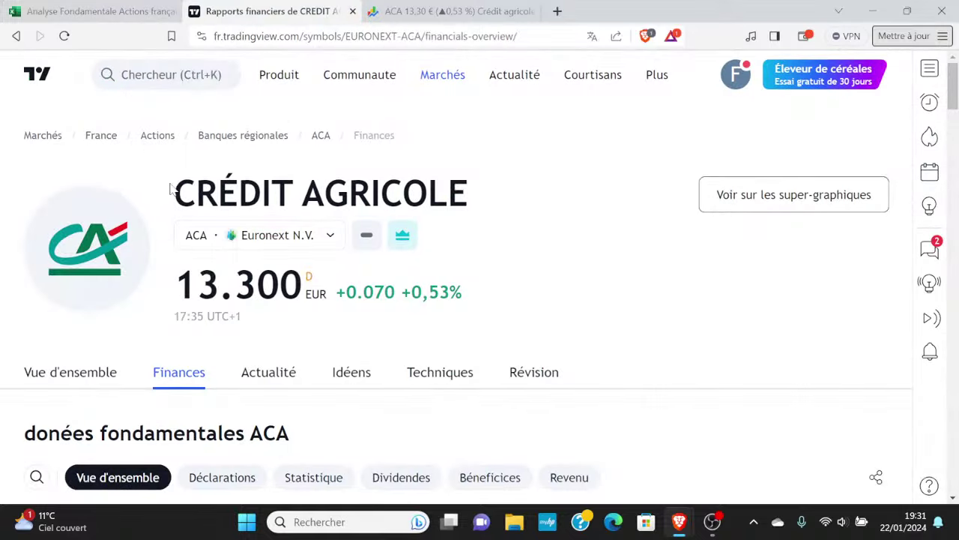
scroll(201, 331, "down", 3)
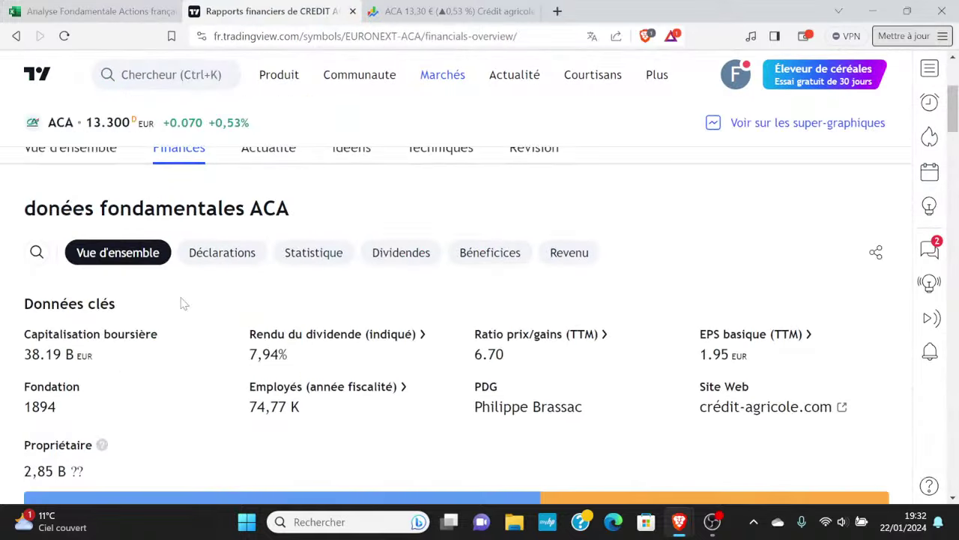
left_click_drag(96, 356, 207, 315)
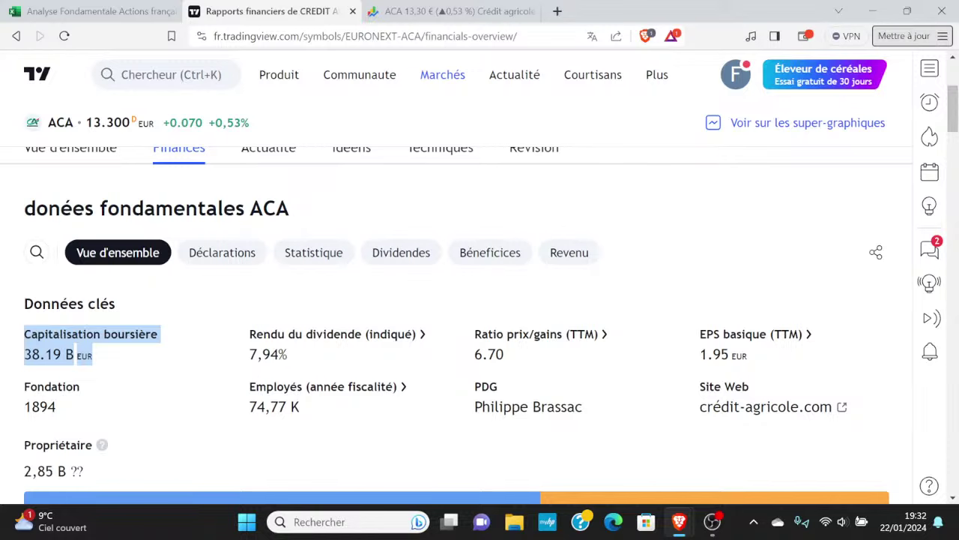
Step: In the Excel workbook, set the market capitalisation of CREDIT AGRICOLE to 38 Md €
left_click(150, 10)
double_click(236, 299)
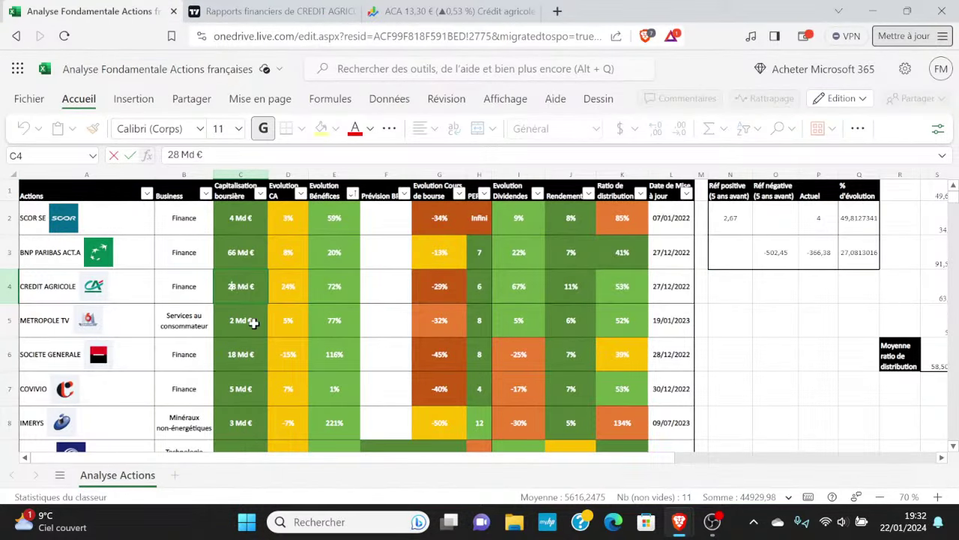
key("BackSpace")
type("3")
key("Return")
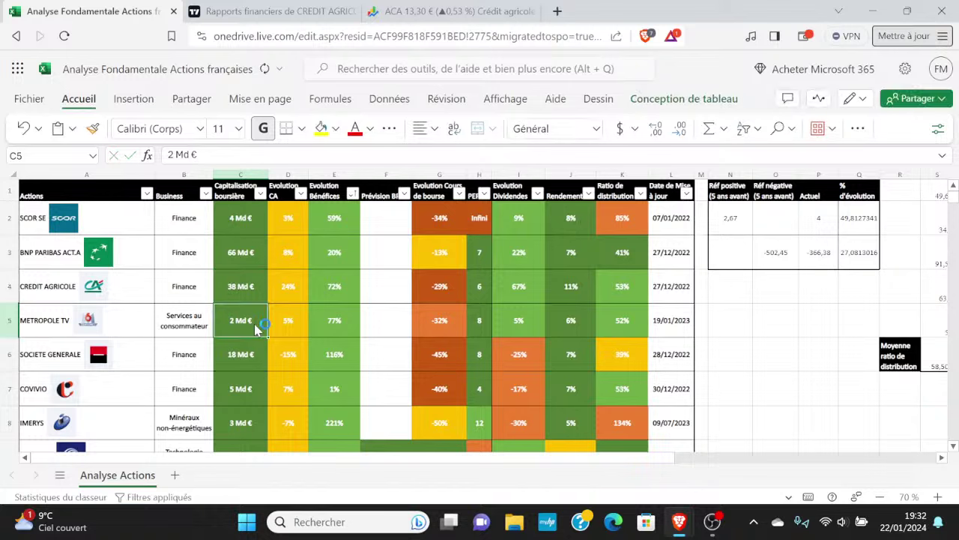
left_click(241, 285)
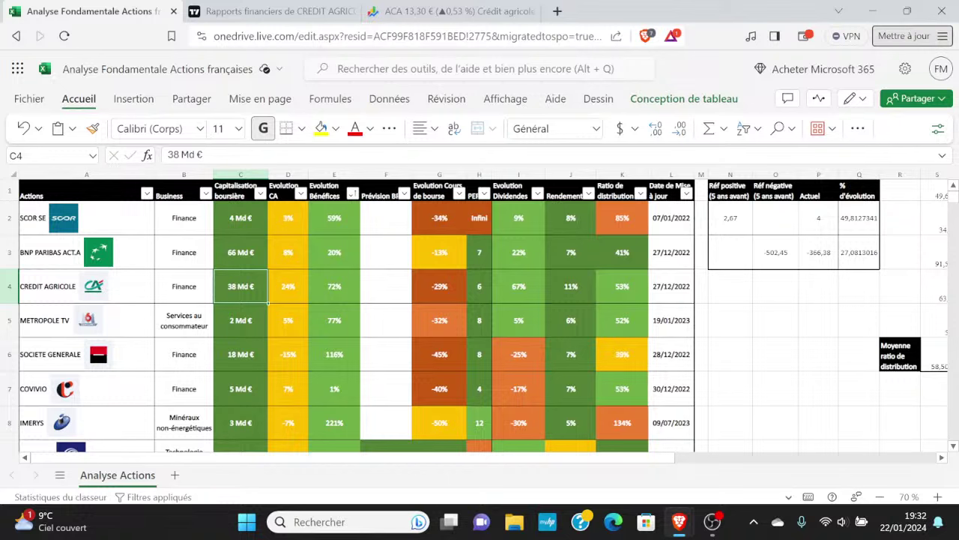
Step: Back in TradingView, examine Crédit Agricole's 2022 revenue breakdown by source, reading the share of each business segment
left_click(248, 10)
mouse_move(279, 74)
mouse_move(310, 165)
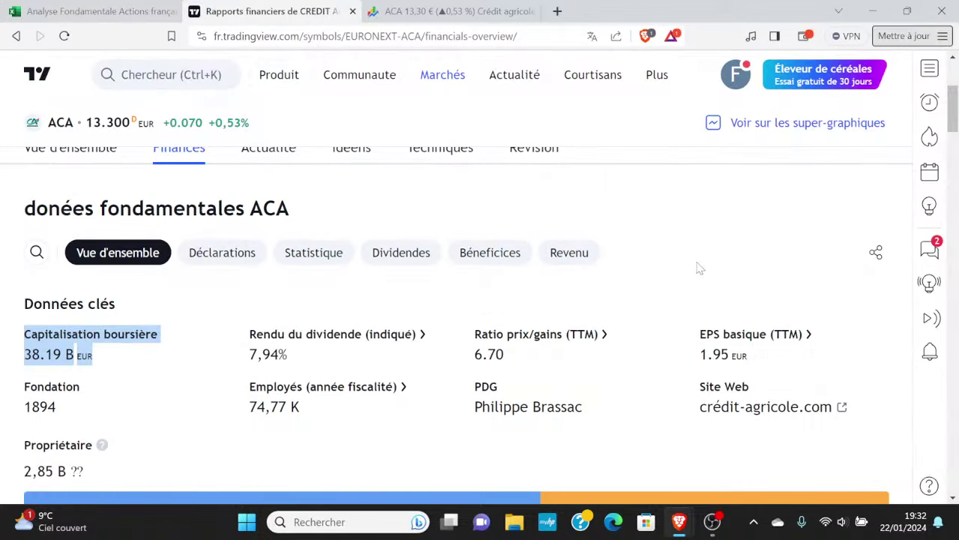
scroll(398, 248, "down", 15)
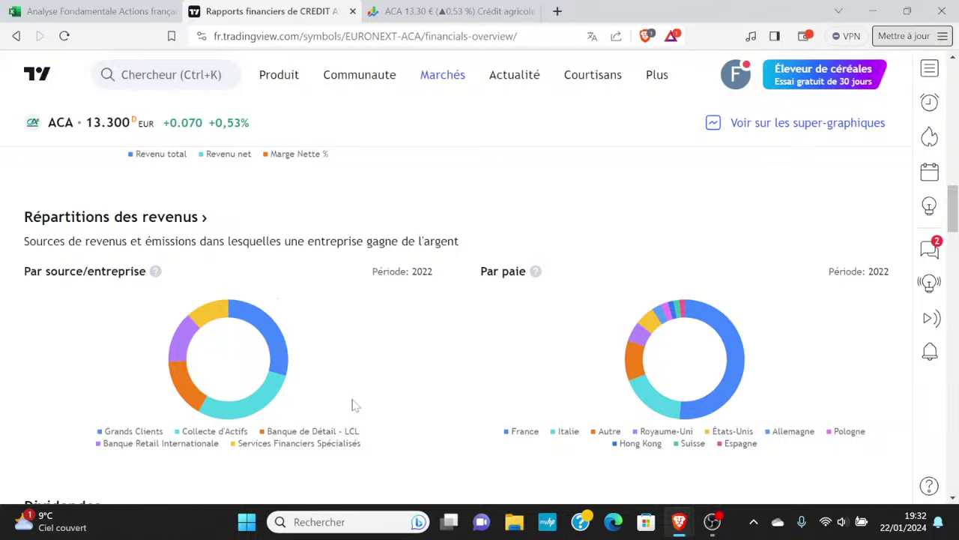
mouse_move(282, 343)
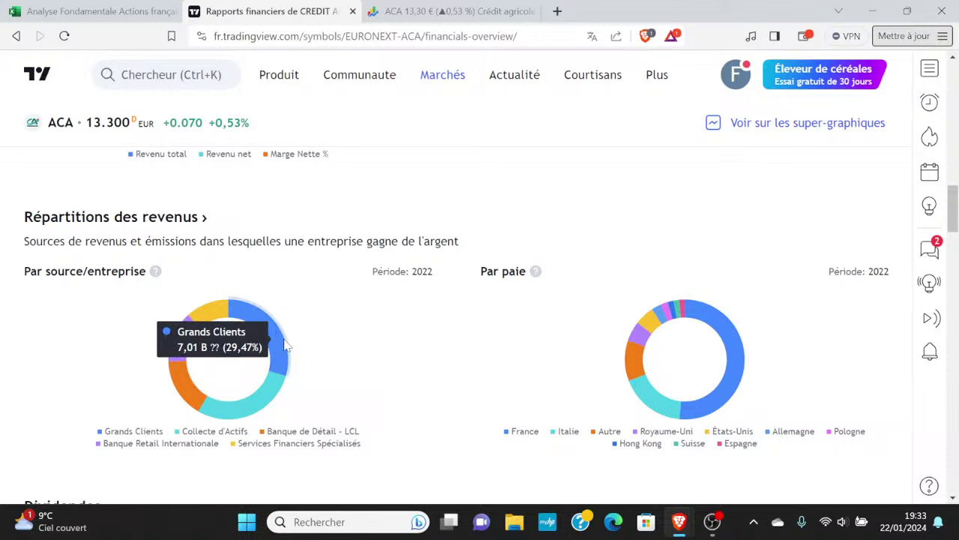
mouse_move(263, 402)
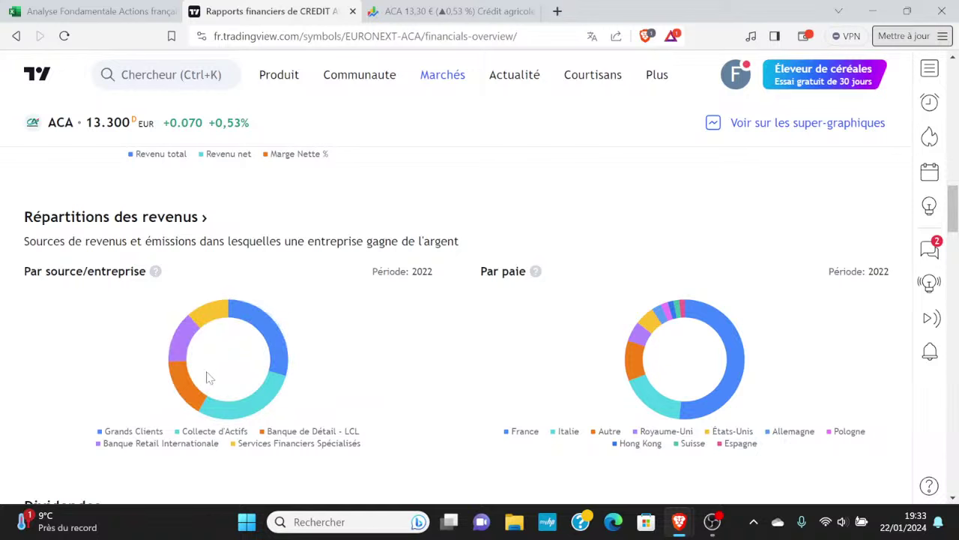
mouse_move(180, 390)
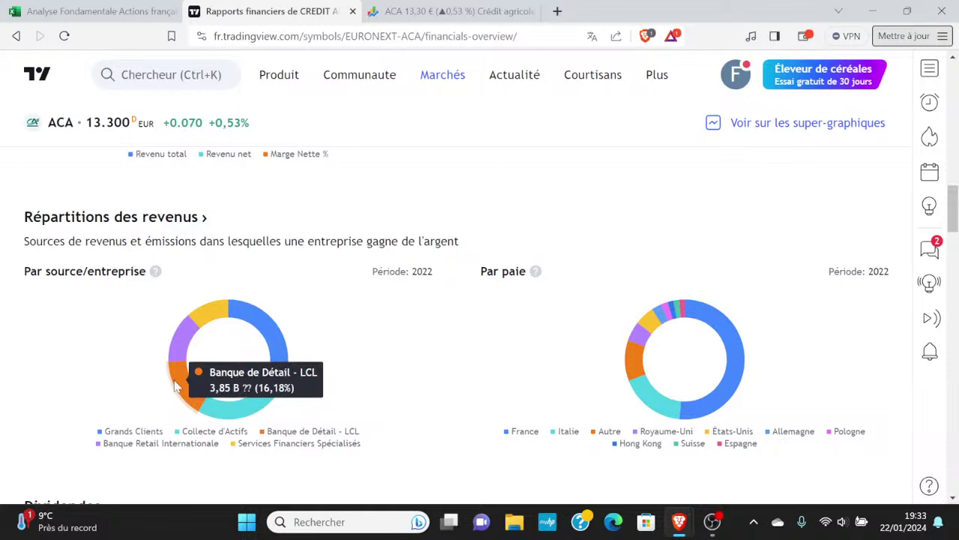
mouse_move(177, 345)
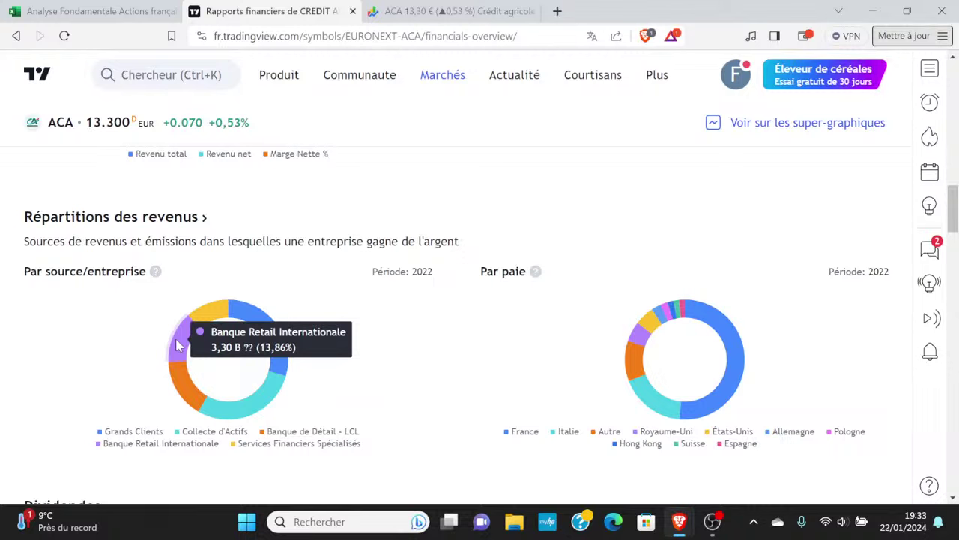
mouse_move(207, 318)
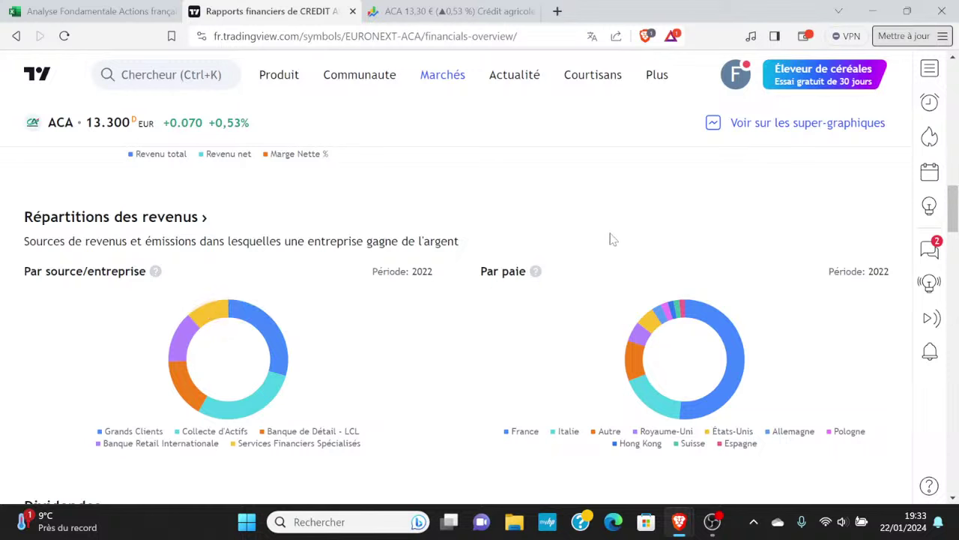
Step: Examine the 2022 revenue breakdown by country, reading the shares of France, Italy and the other regions
mouse_move(738, 350)
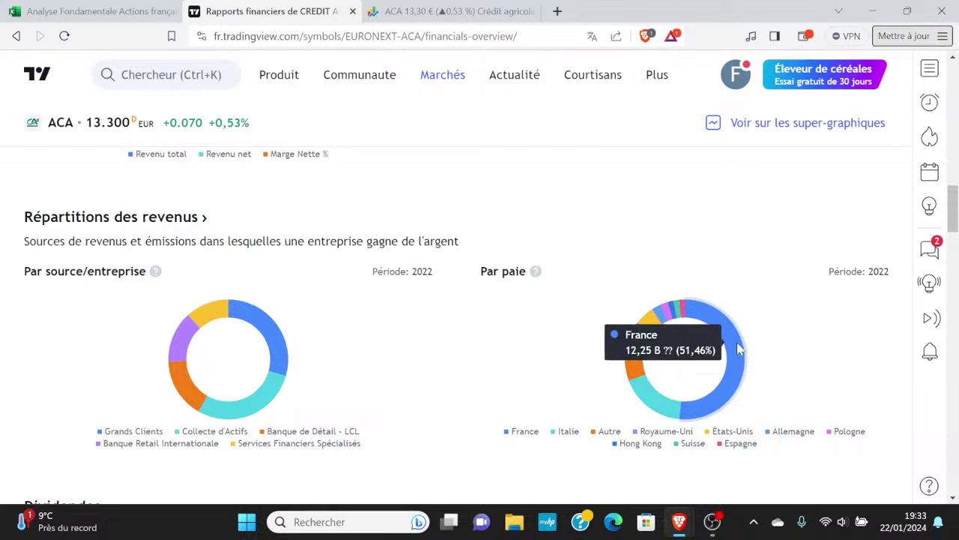
mouse_move(667, 408)
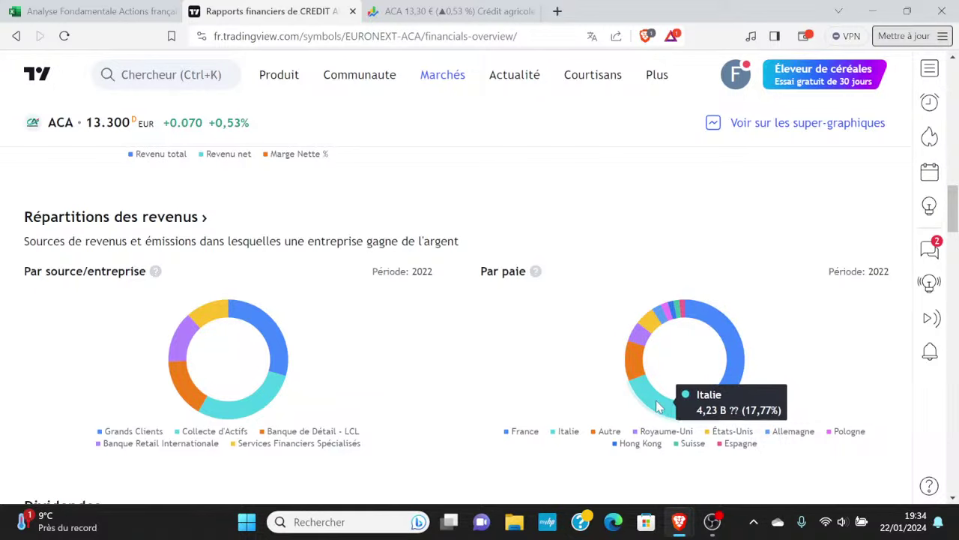
mouse_move(632, 365)
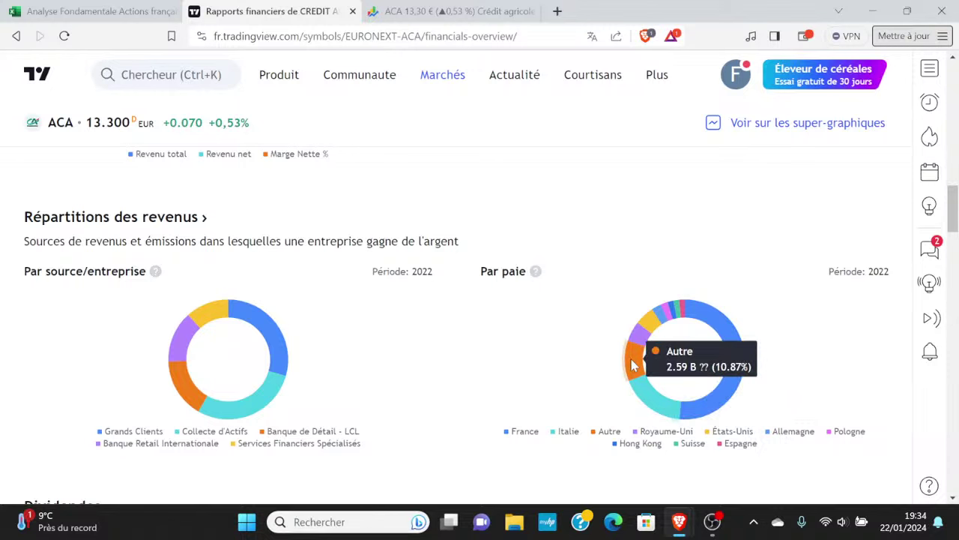
mouse_move(641, 341)
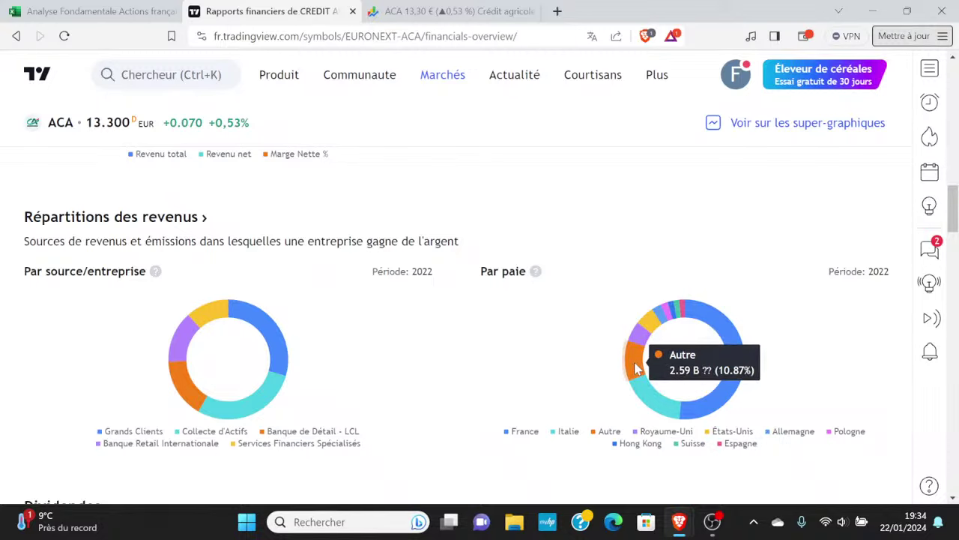
scroll(570, 330, "down", 2)
scroll(450, 308, "up", 2)
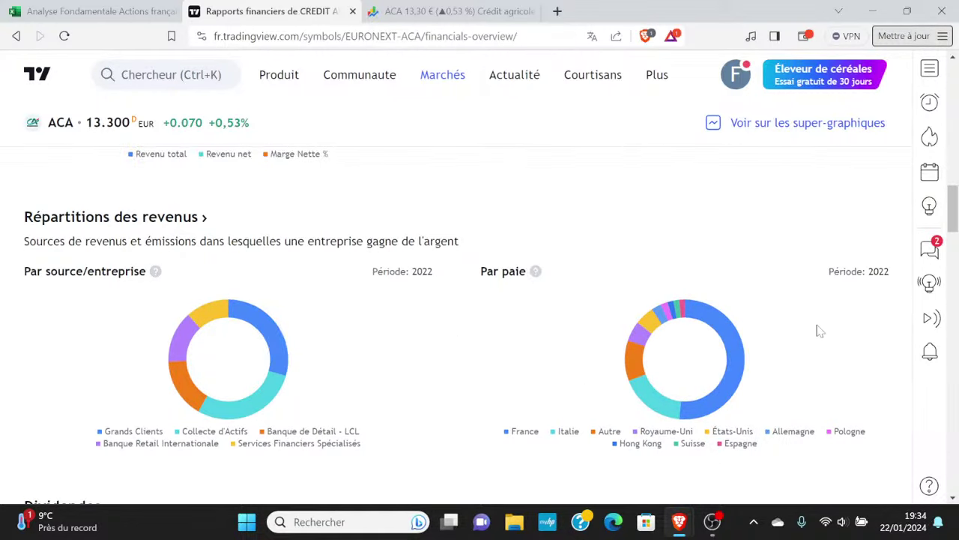
Step: Examine the financial health section with its customer loans and deposits chart and capital adequacy chart
scroll(452, 380, "down", 10)
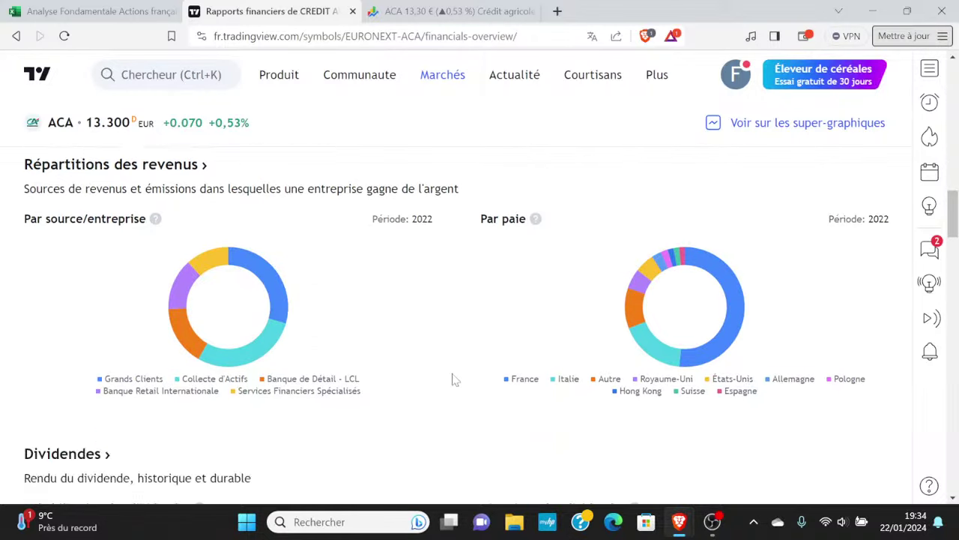
scroll(452, 380, "up", 3)
scroll(452, 379, "down", 1)
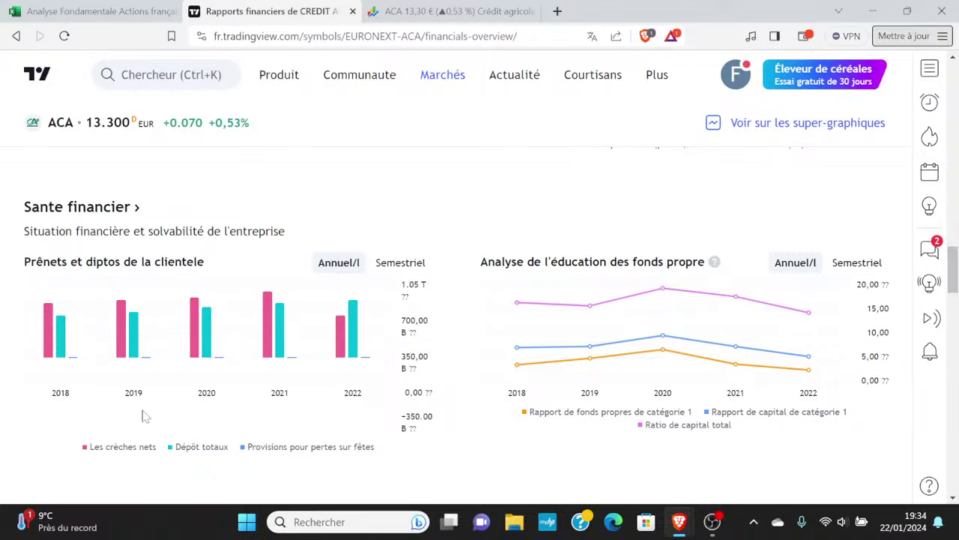
scroll(208, 338, "up", 1)
scroll(442, 237, "down", 2)
scroll(196, 390, "up", 1)
scroll(96, 403, "up", 1)
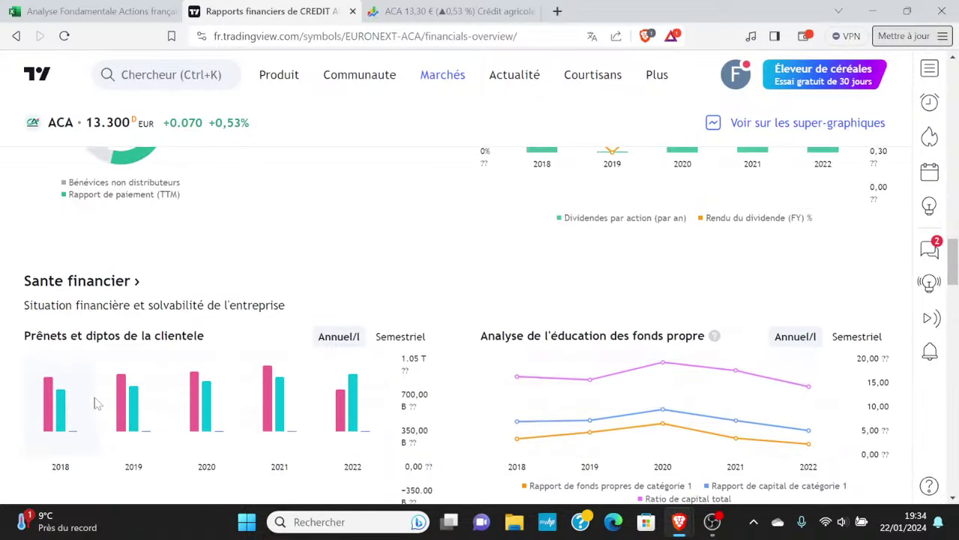
scroll(300, 315, "down", 1)
Step: Set the browser to never translate this site and reload the financials page
right_click(440, 217)
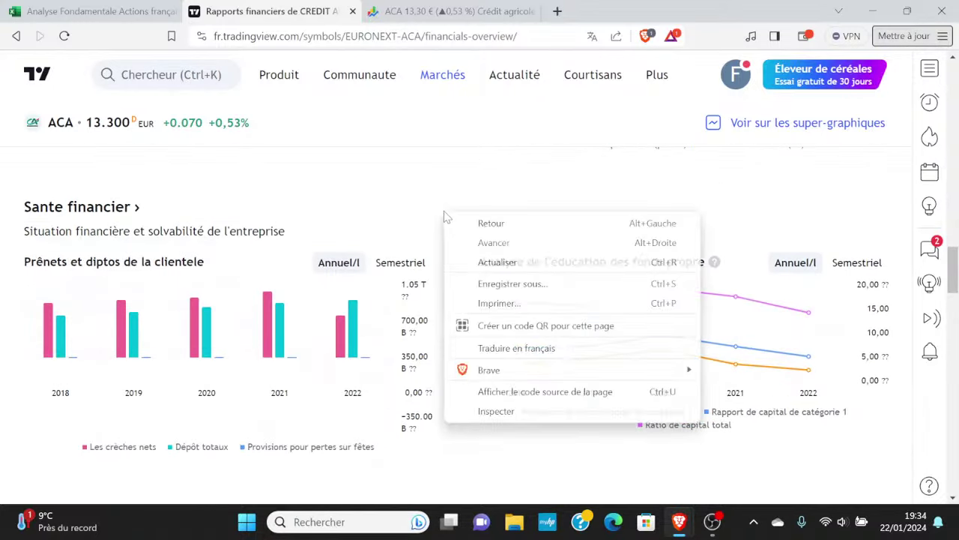
left_click(397, 198)
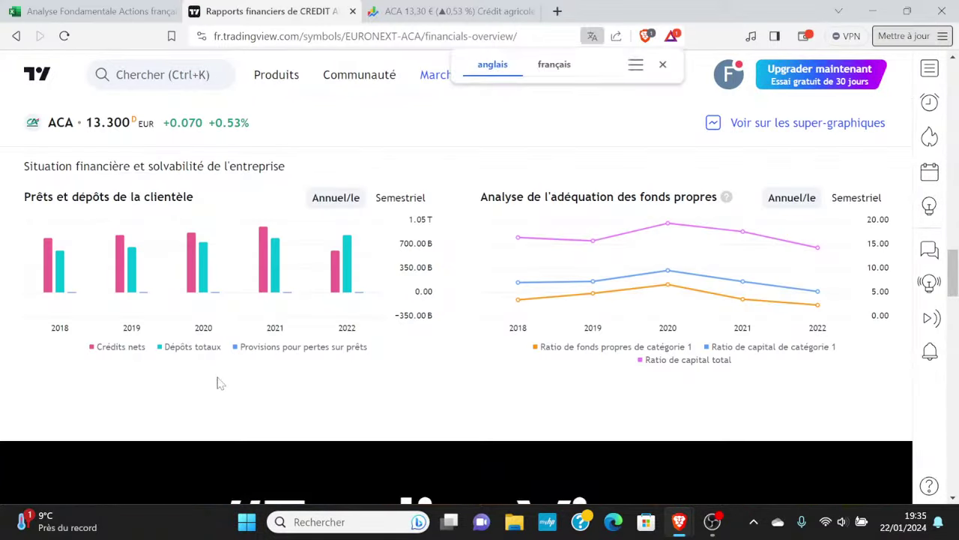
left_click(552, 75)
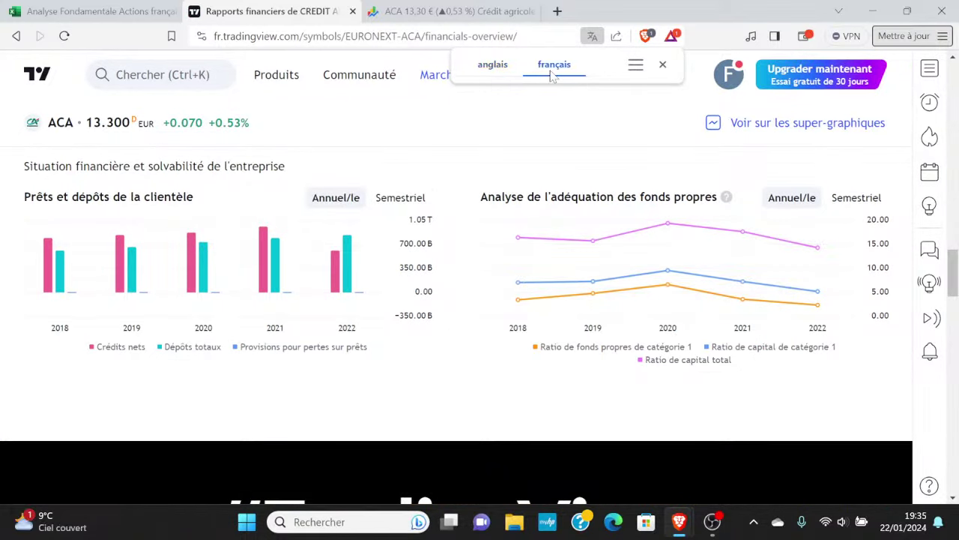
left_click(489, 75)
left_click(636, 64)
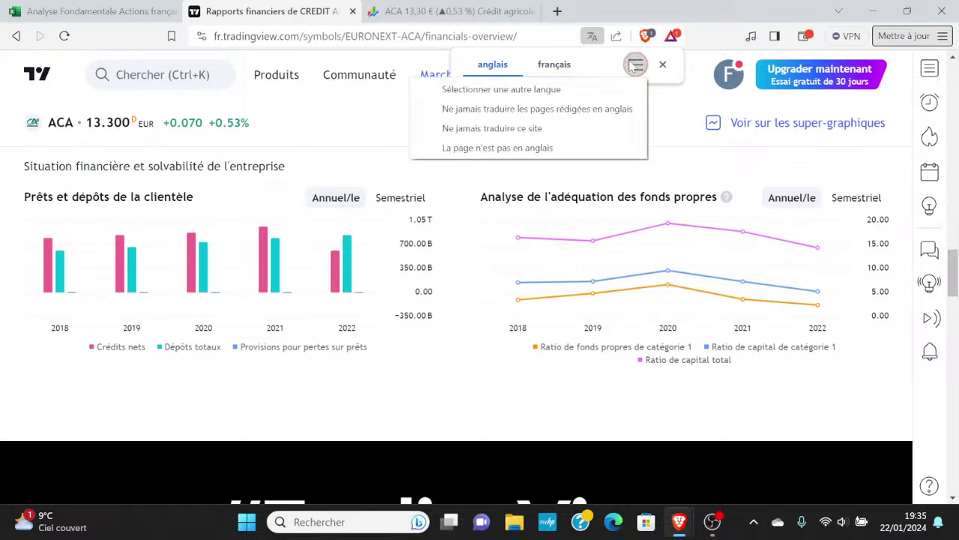
left_click(547, 132)
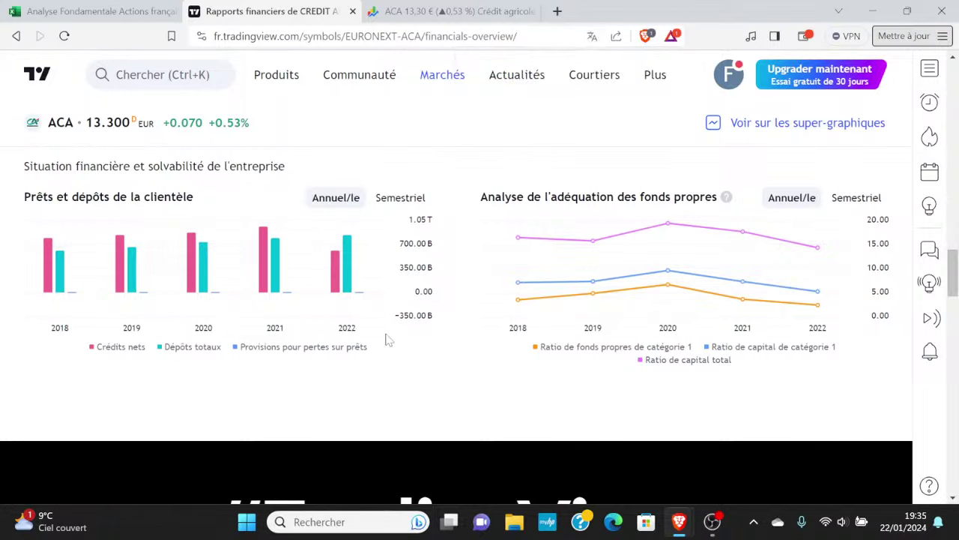
right_click(469, 289)
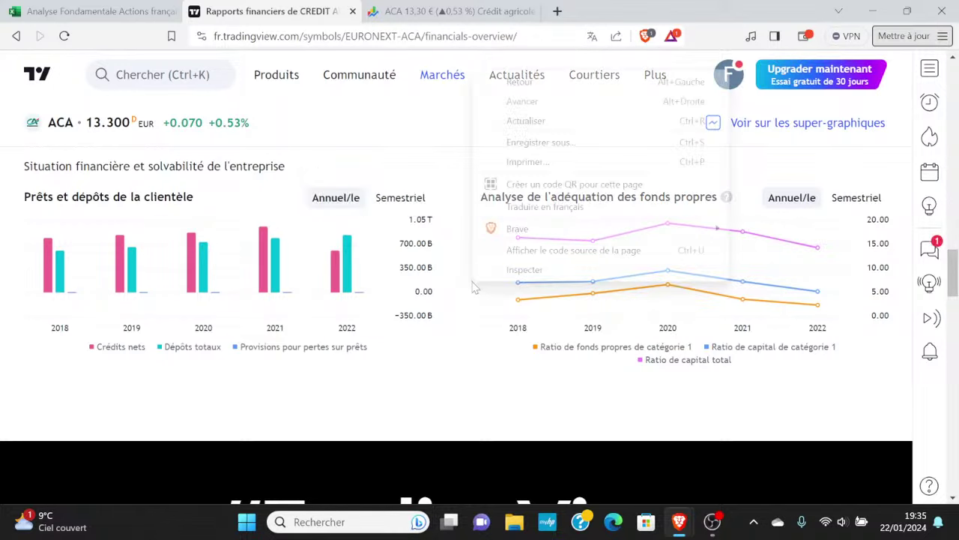
left_click(552, 126)
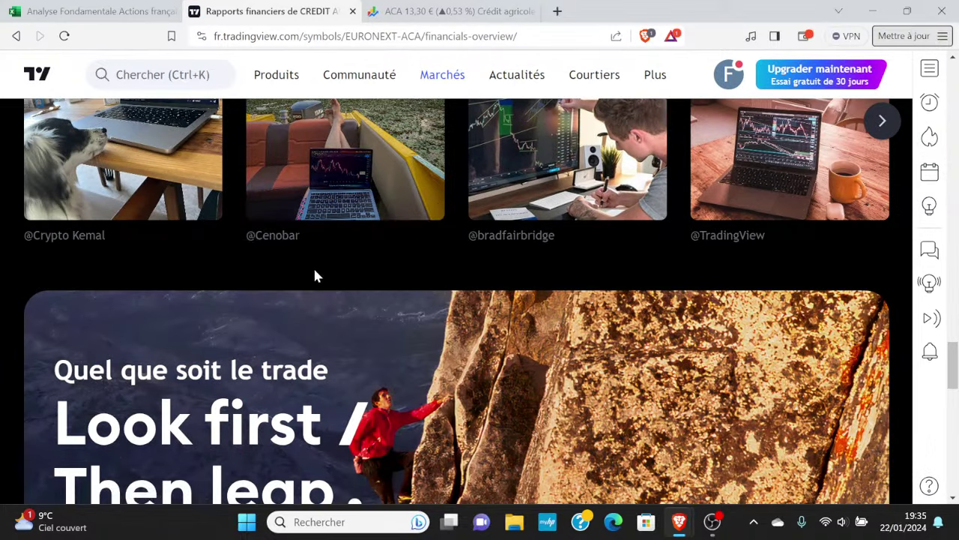
Step: Search for the symbol aca, open CREDIT AGRICOLE on Euronext Paris, and go to the financial health charts in its financials
left_click(160, 81)
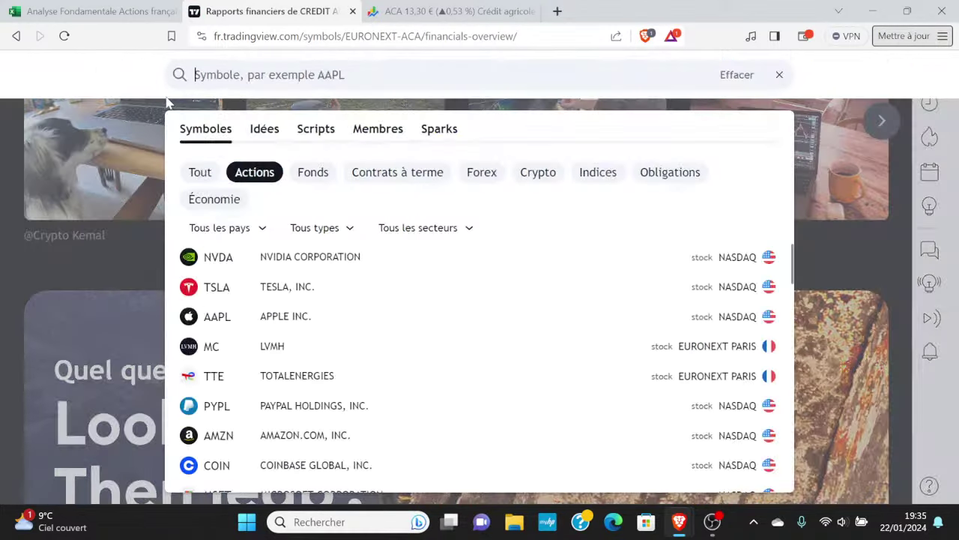
type("aca")
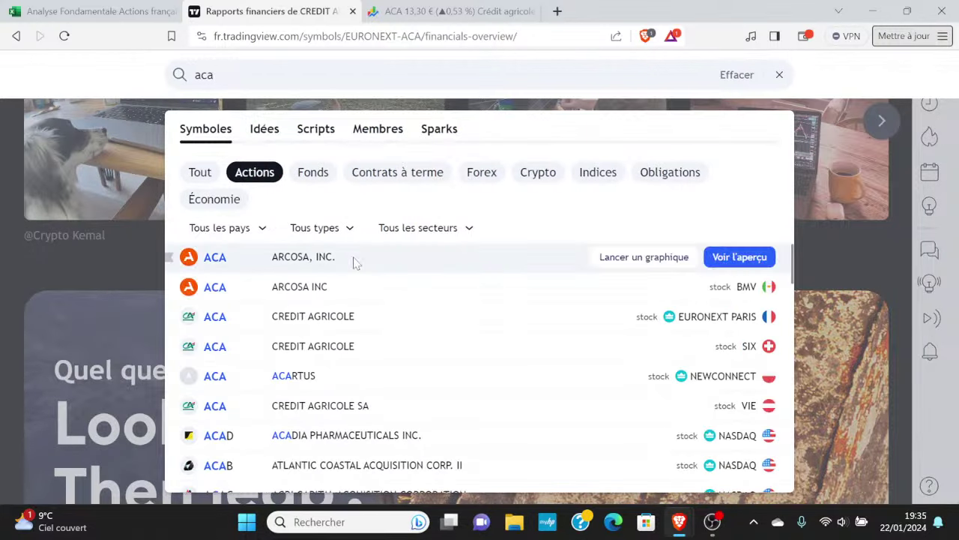
left_click(442, 315)
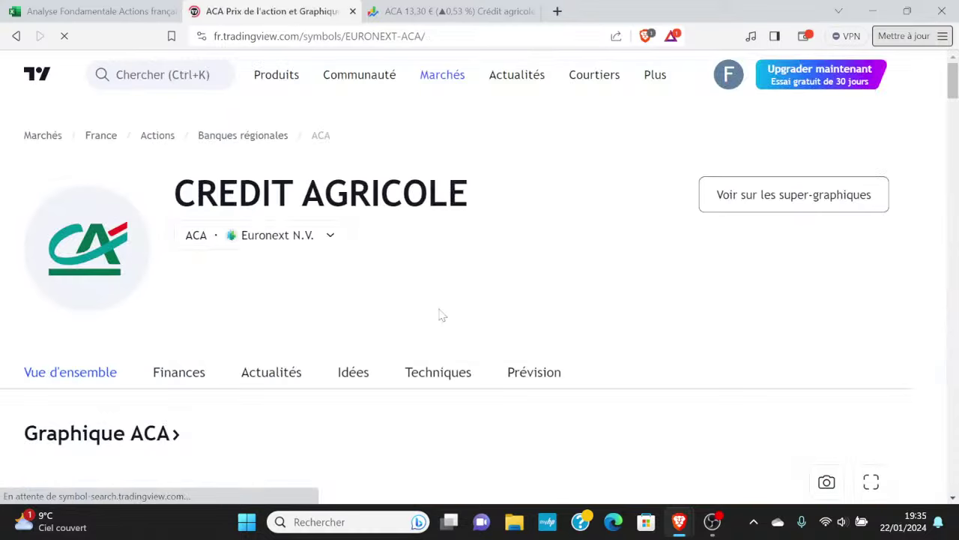
left_click(179, 373)
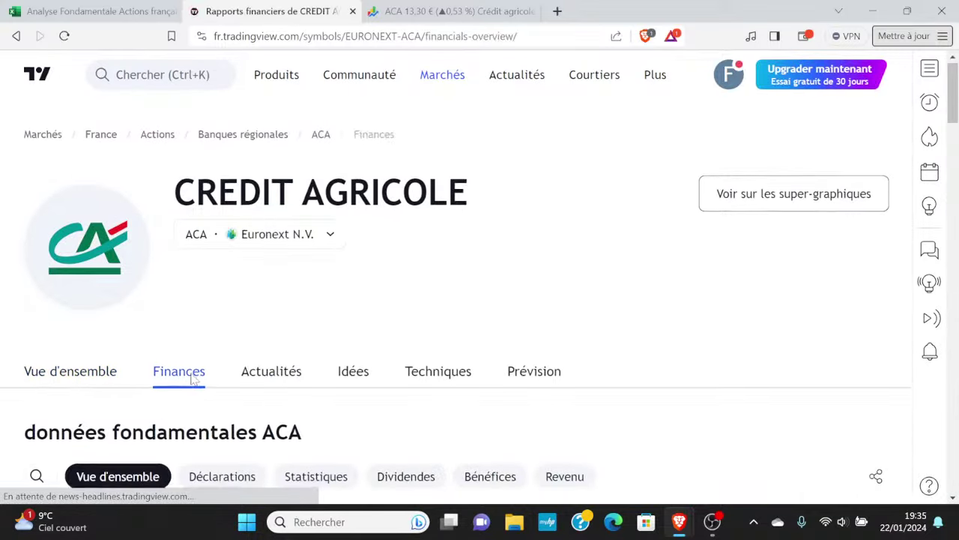
scroll(188, 353, "down", 15)
scroll(188, 346, "down", 12)
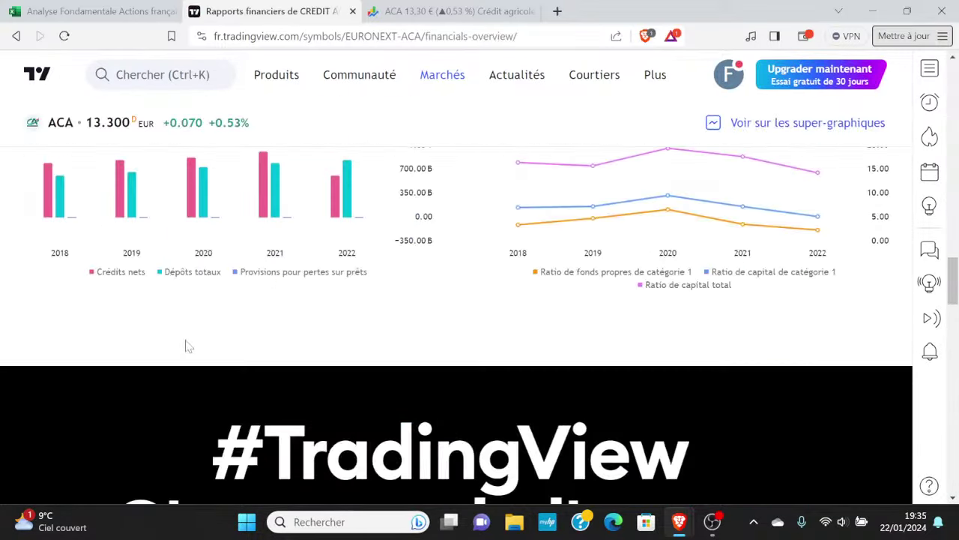
Step: Examine the 2022 revenue breakdown by source/business and the dividend summary in Crédit Agricole's financials overview
scroll(188, 345, "up", 3)
scroll(187, 343, "down", 2)
scroll(185, 341, "up", 10)
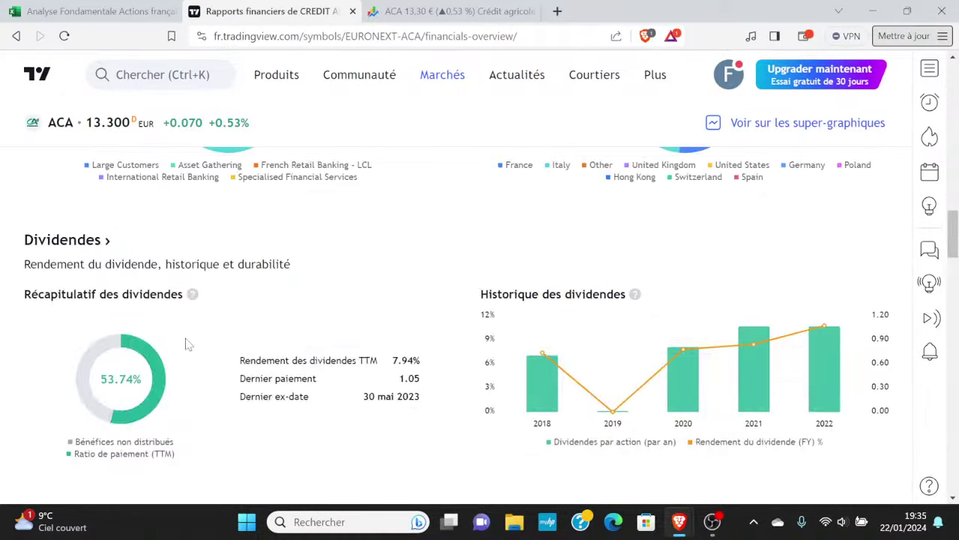
scroll(188, 343, "down", 2)
mouse_move(284, 405)
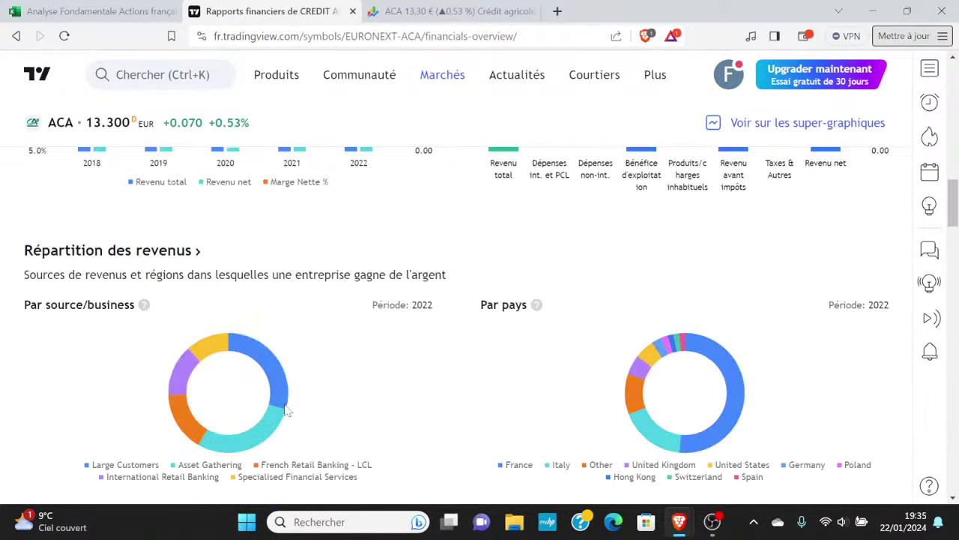
mouse_move(267, 434)
scroll(267, 435, "down", 11)
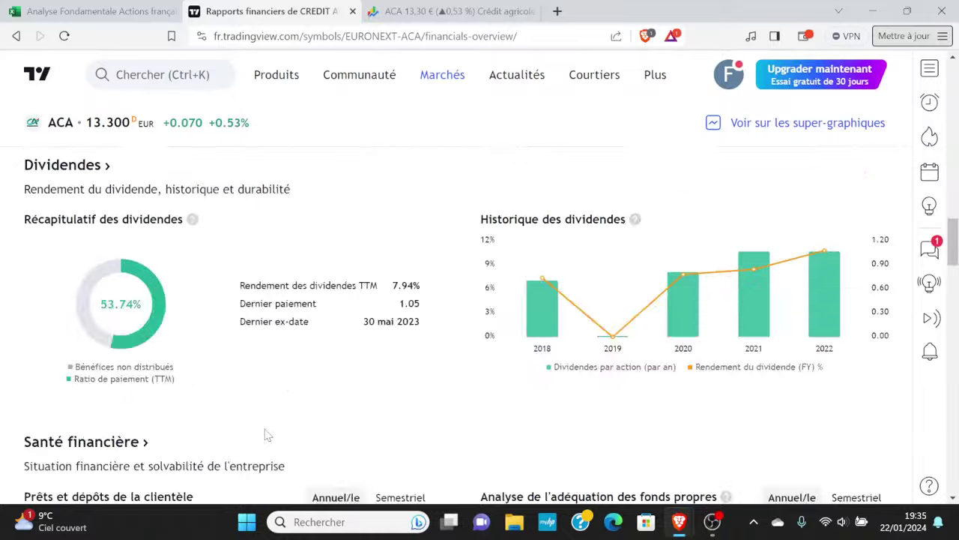
Step: Review the customer loans and deposits chart and the capital adequacy ratios, then return to the revenue breakdown
scroll(267, 434, "up", 2)
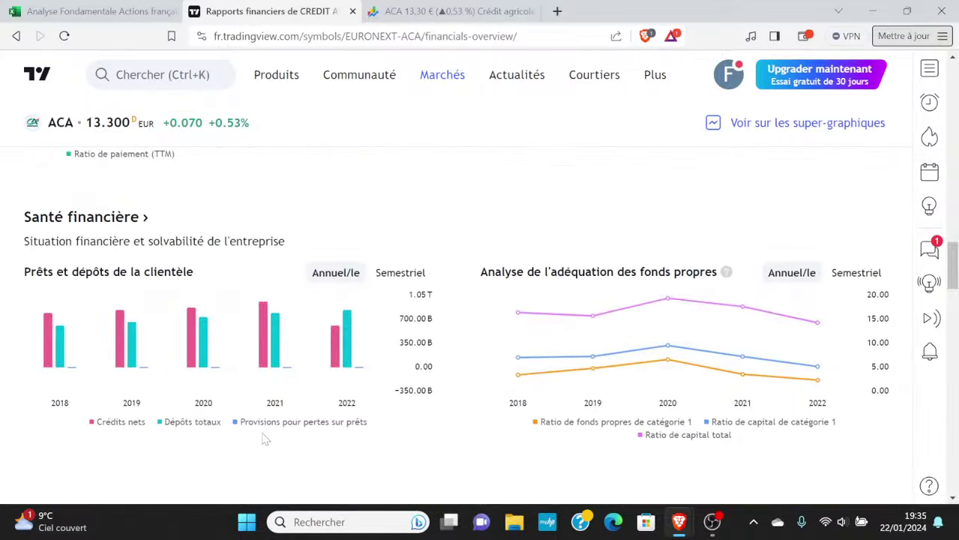
scroll(243, 384, "up", 2)
scroll(243, 384, "down", 2)
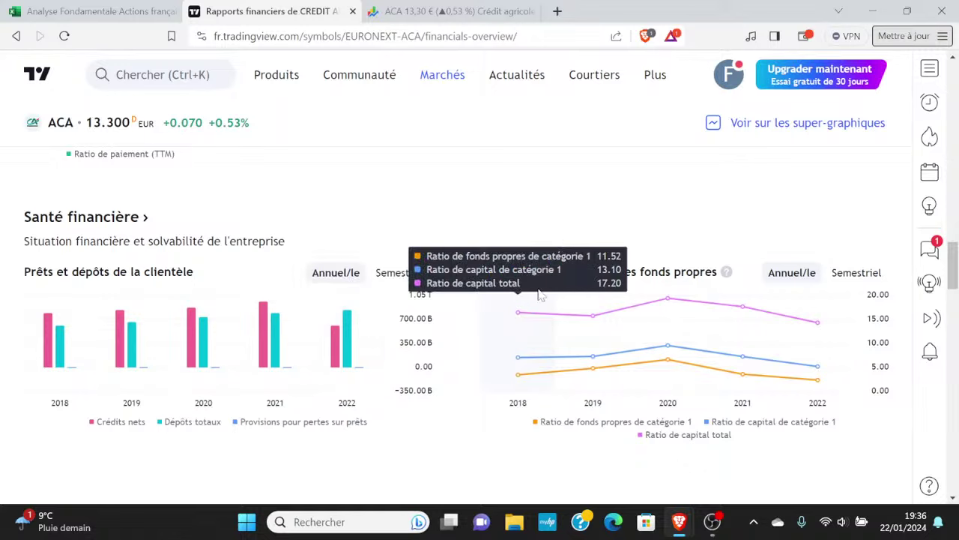
scroll(621, 253, "up", 2)
scroll(621, 255, "down", 4)
scroll(621, 255, "up", 6)
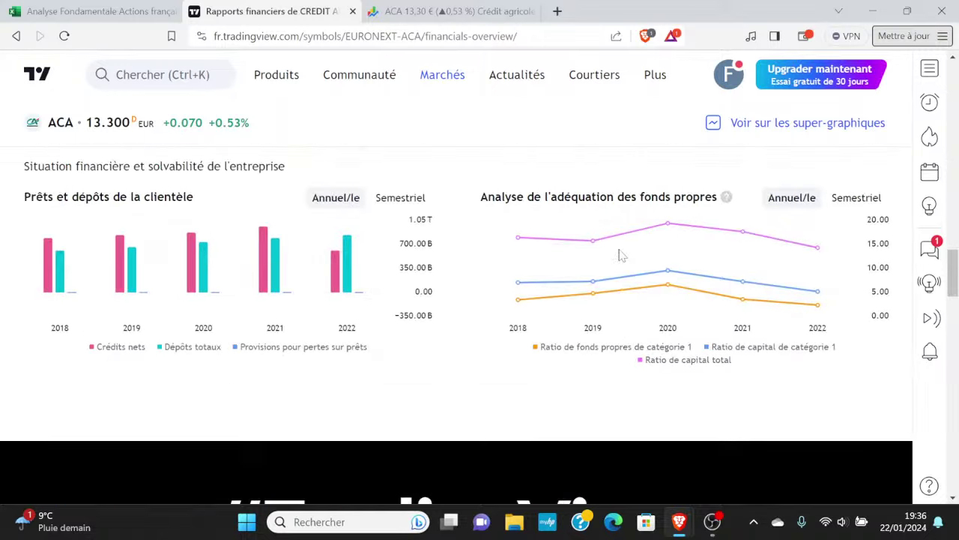
scroll(620, 255, "up", 1)
scroll(620, 254, "down", 6)
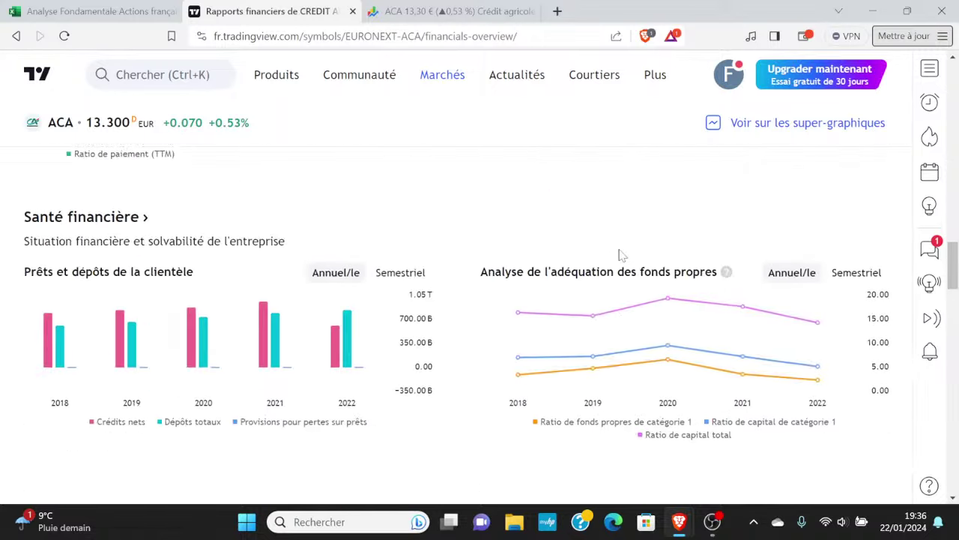
scroll(621, 254, "up", 1)
scroll(471, 413, "up", 10)
scroll(492, 400, "down", 1)
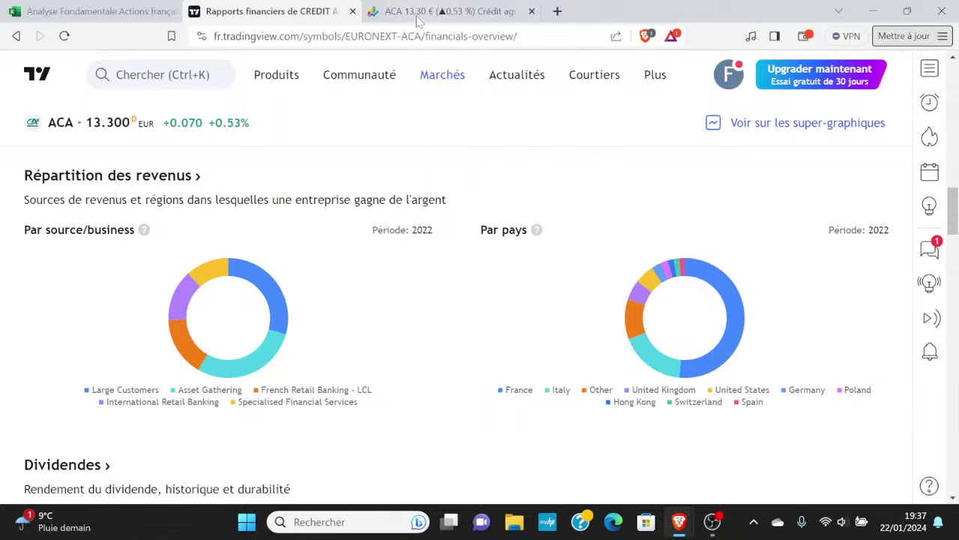
Step: Check Crédit Agricole's Evolution CA and Evolution Bénéfices cells in the workbook, then show ACA's annual income statement on TradingView
left_click(117, 8)
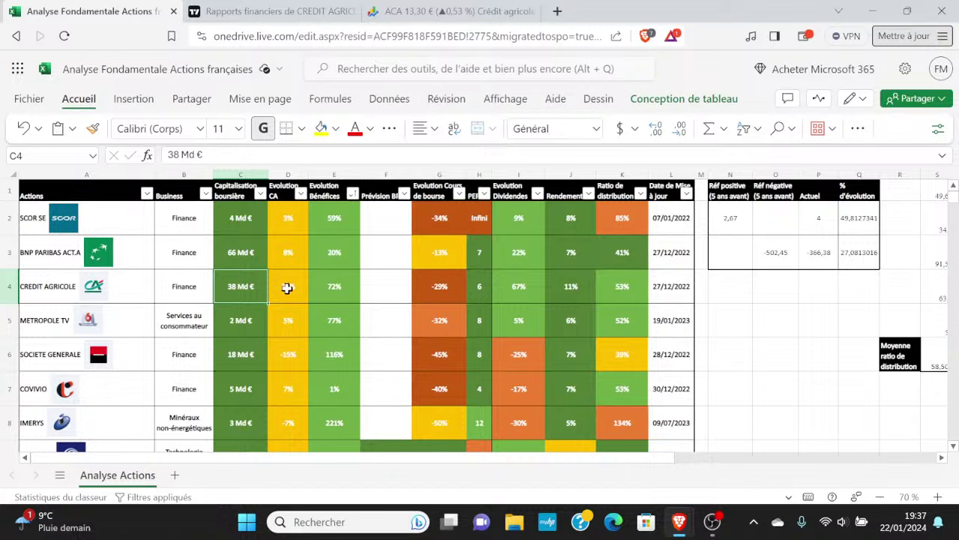
left_click_drag(277, 287, 356, 286)
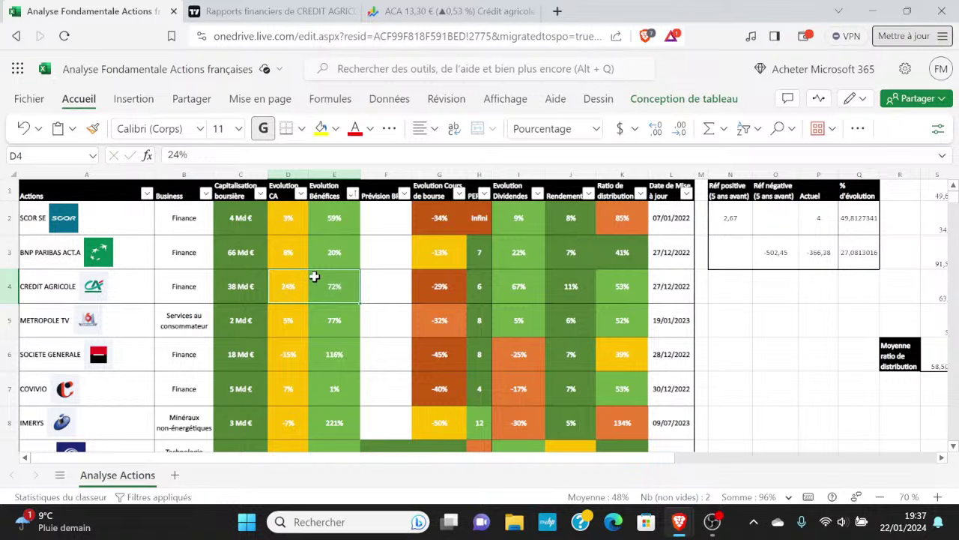
left_click(233, 9)
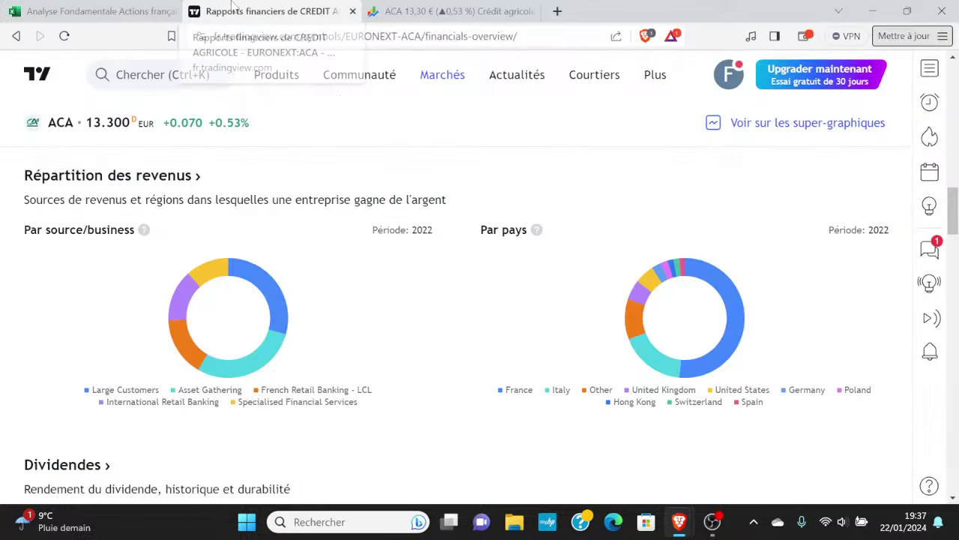
scroll(457, 300, "up", 10)
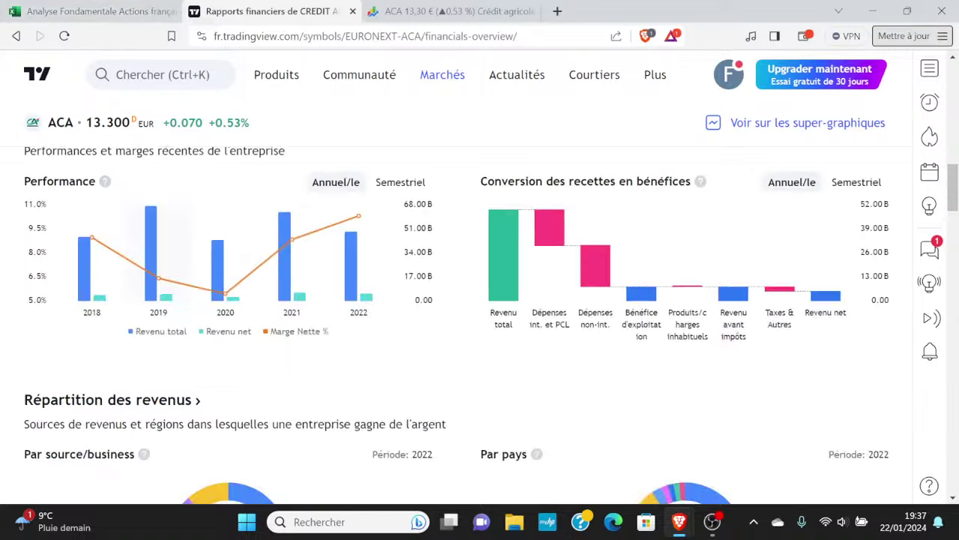
scroll(217, 289, "up", 3)
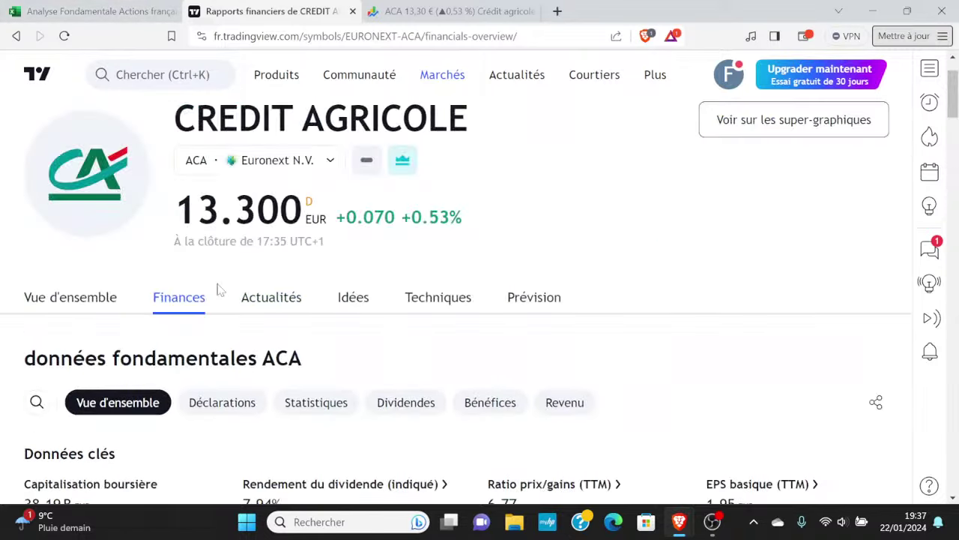
left_click(222, 401)
scroll(499, 272, "down", 4)
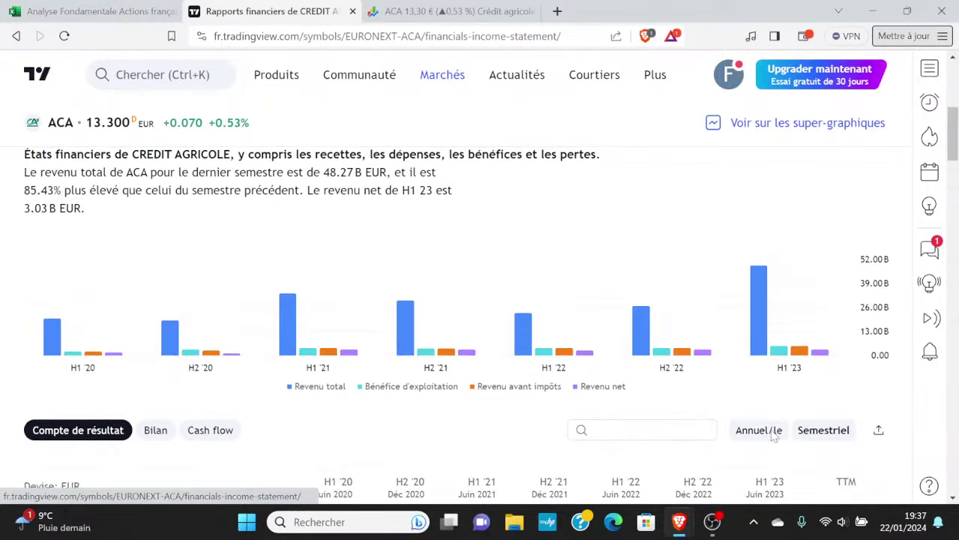
left_click(758, 429)
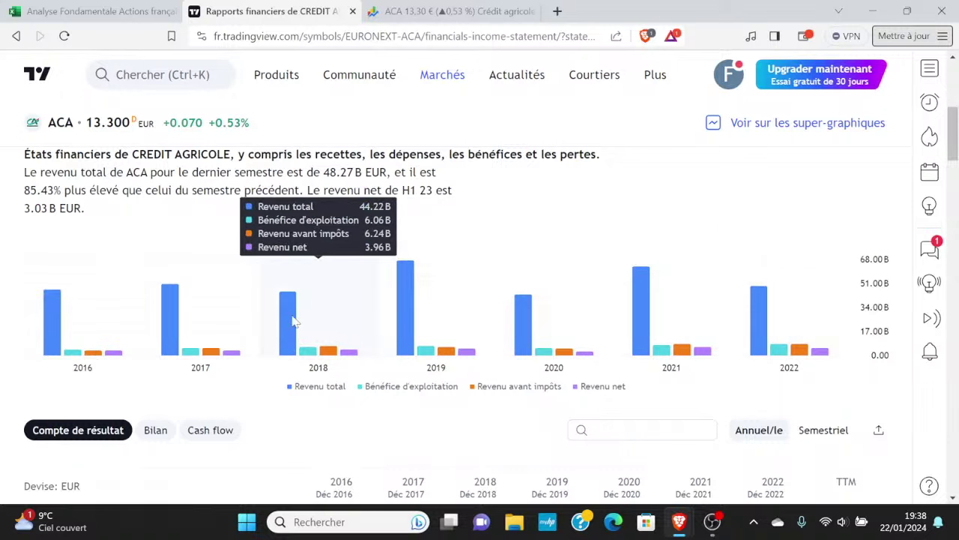
Step: In the workbook's evolution calculator, enter 44,22 as the positive five-year reference in N2 and 48,82 as the current value in P2
left_click(96, 11)
left_click(729, 216)
type("2,67")
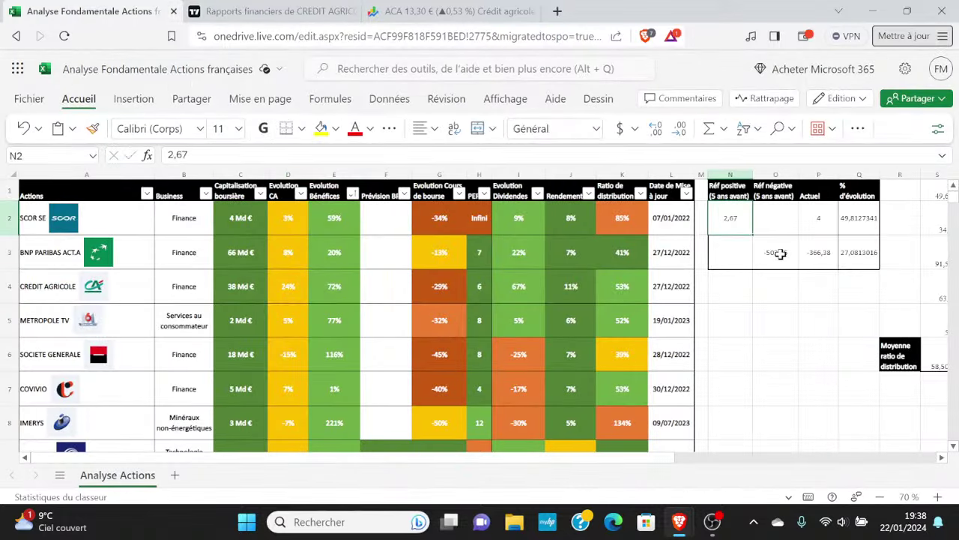
type("44,22")
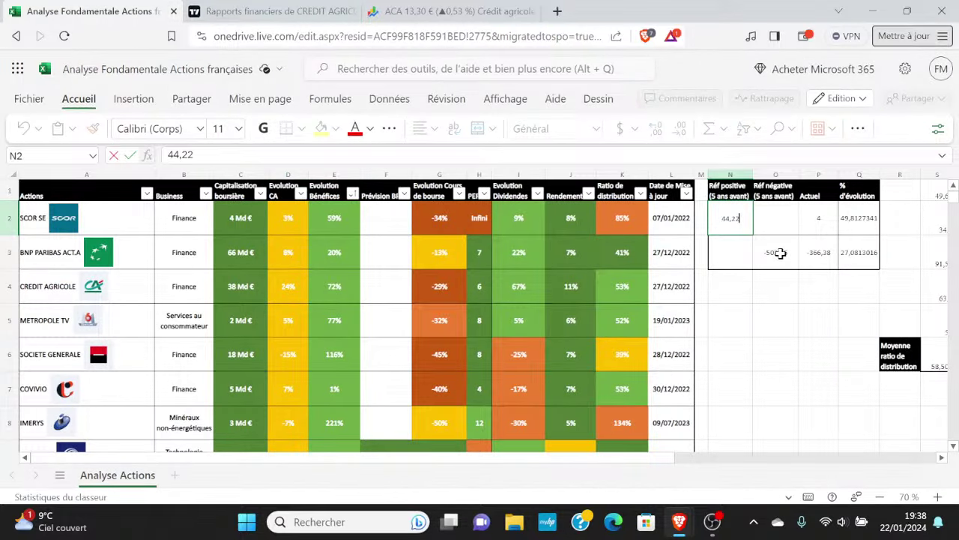
key("Tab")
key("Tab")
type("48,82")
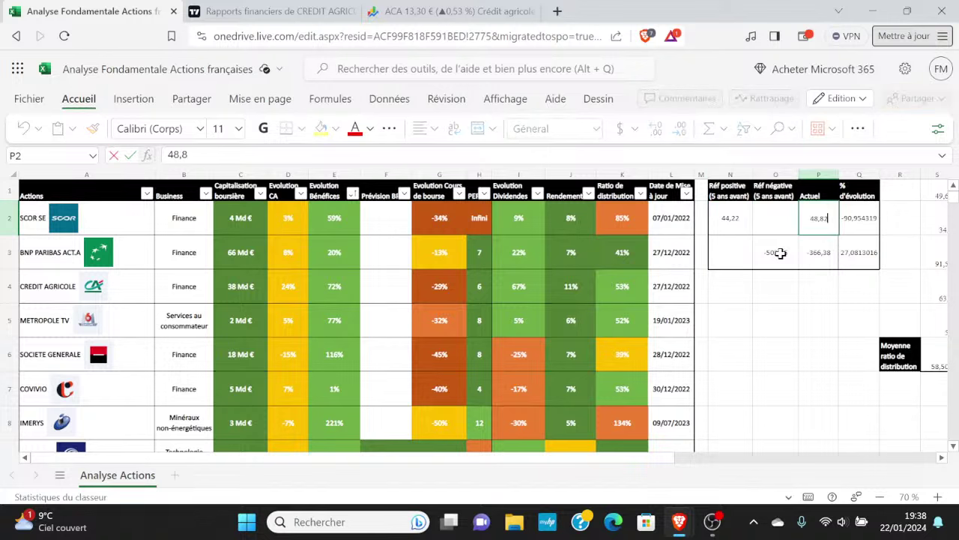
key("Return")
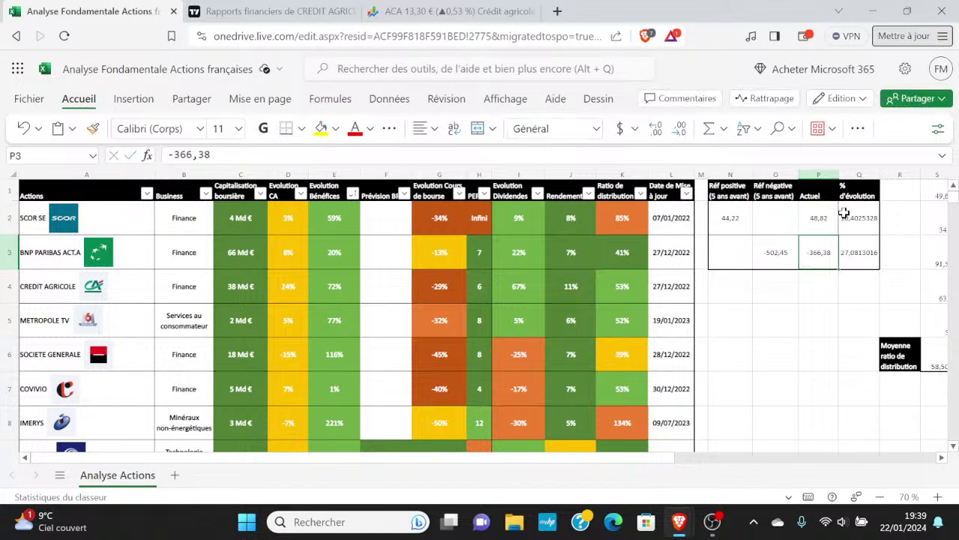
Step: Copy Crédit Agricole's Evolution Bénéfices cell E4 onto Evolution CA cell D4 for its green fill, and set D4 to 10%
left_click(334, 283)
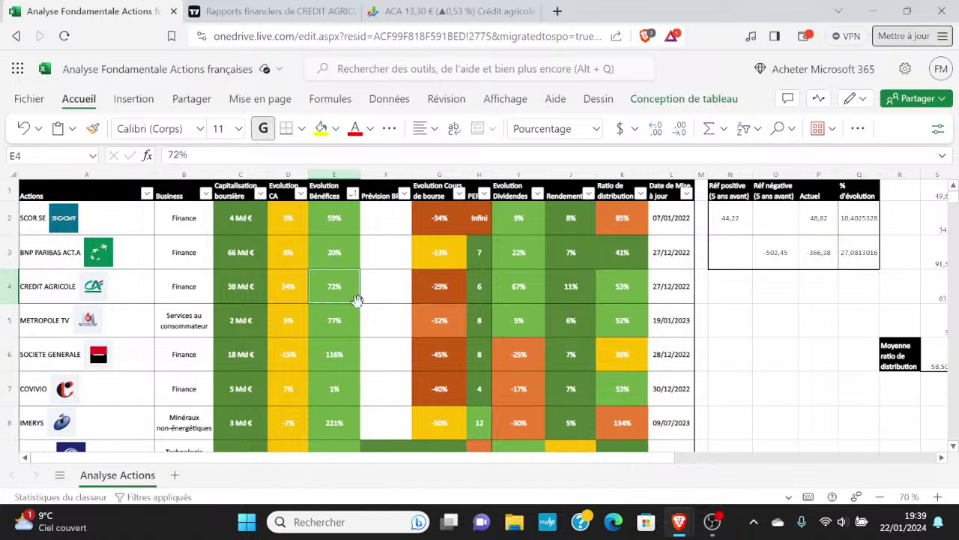
key("ctrl+c")
left_click(304, 285)
key("ctrl+v")
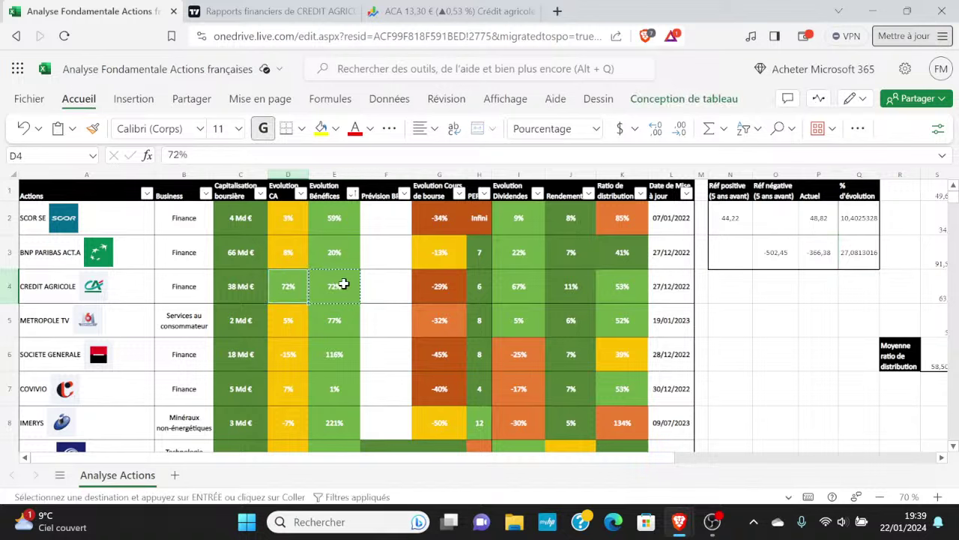
double_click(292, 286)
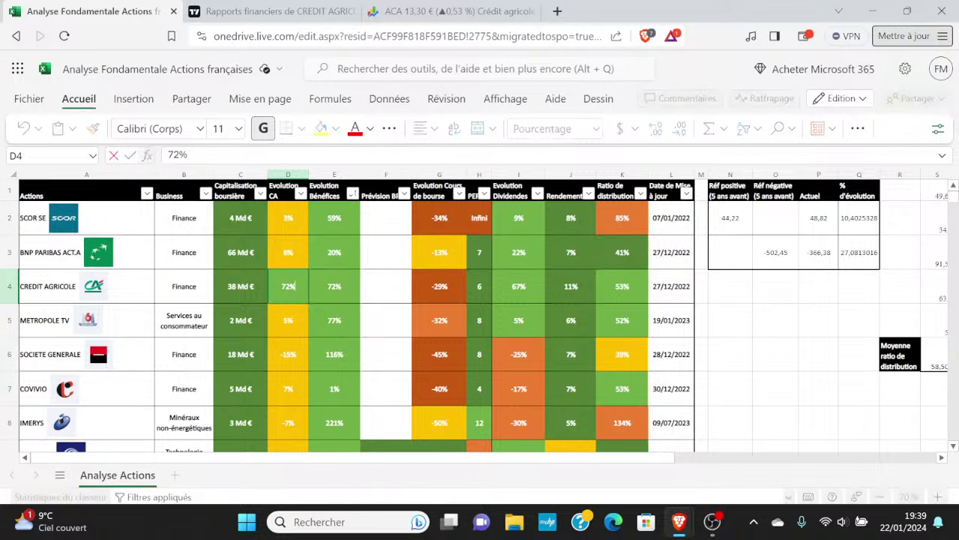
key("BackSpace")
key("BackSpace")
type("10")
key("Return")
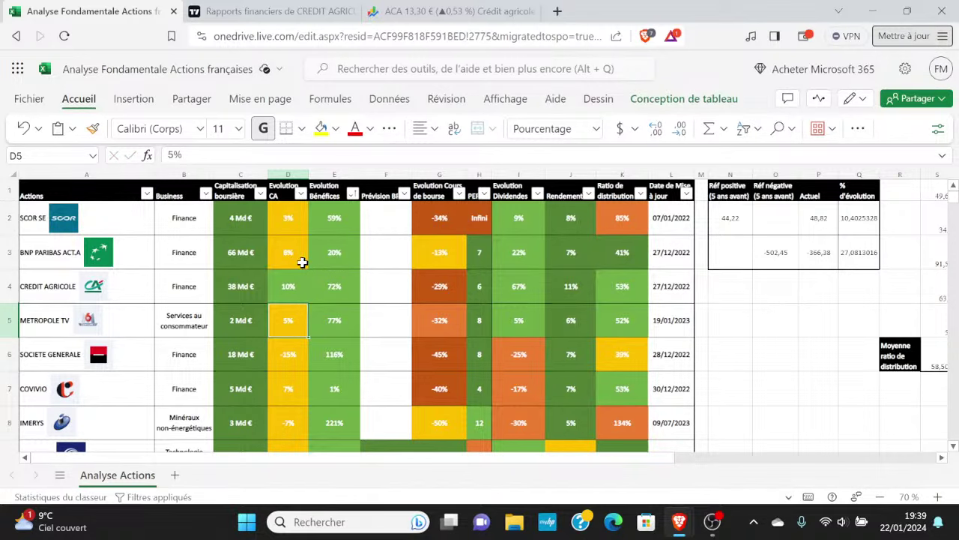
Step: Compare Crédit Agricole's Evolution CA figure with those of the neighbouring companies in column D
left_click(288, 291)
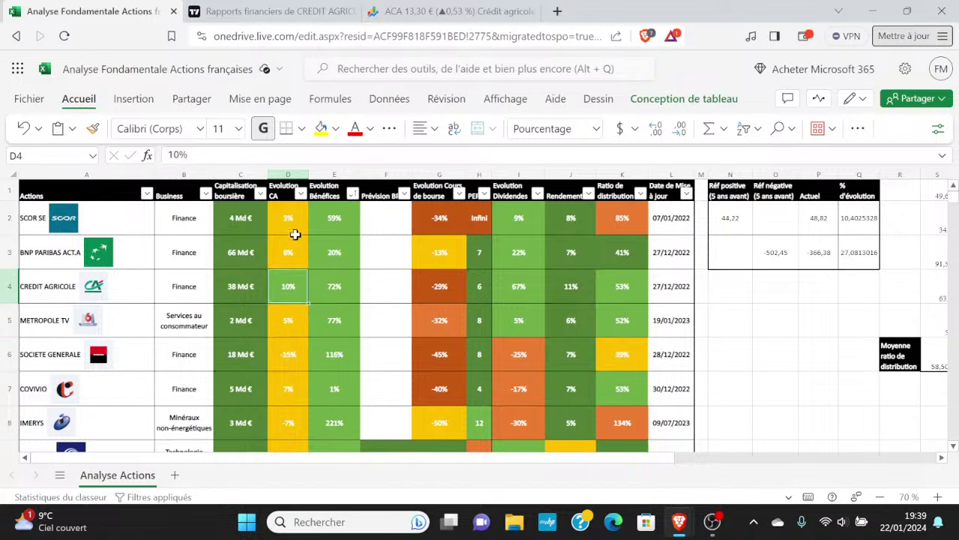
left_click_drag(291, 219, 291, 262)
left_click(289, 327)
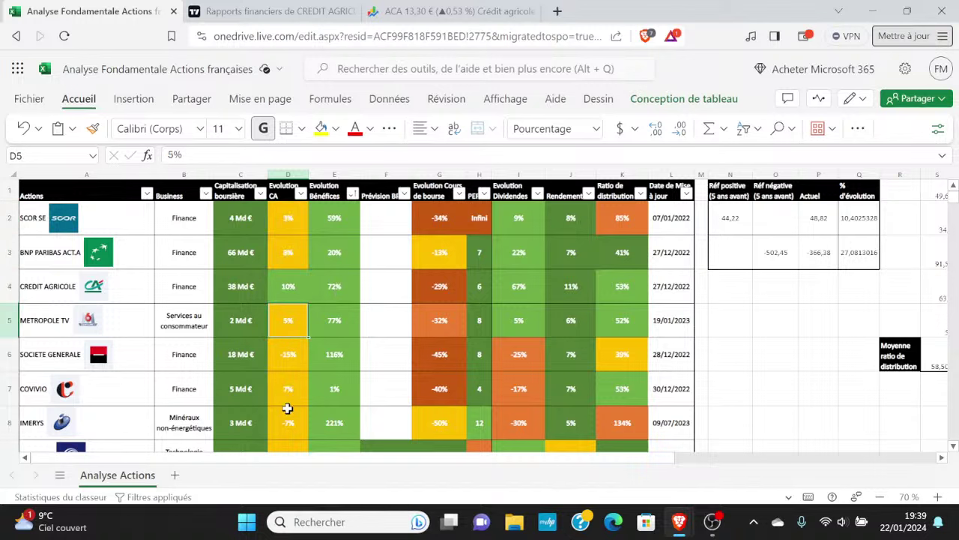
left_click_drag(288, 418, 287, 386)
left_click_drag(289, 315, 294, 386)
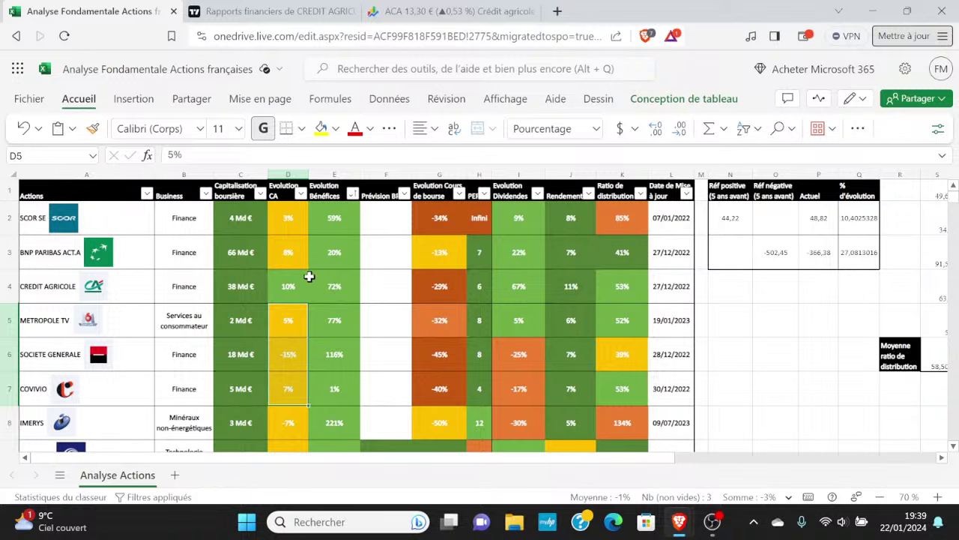
left_click(294, 298)
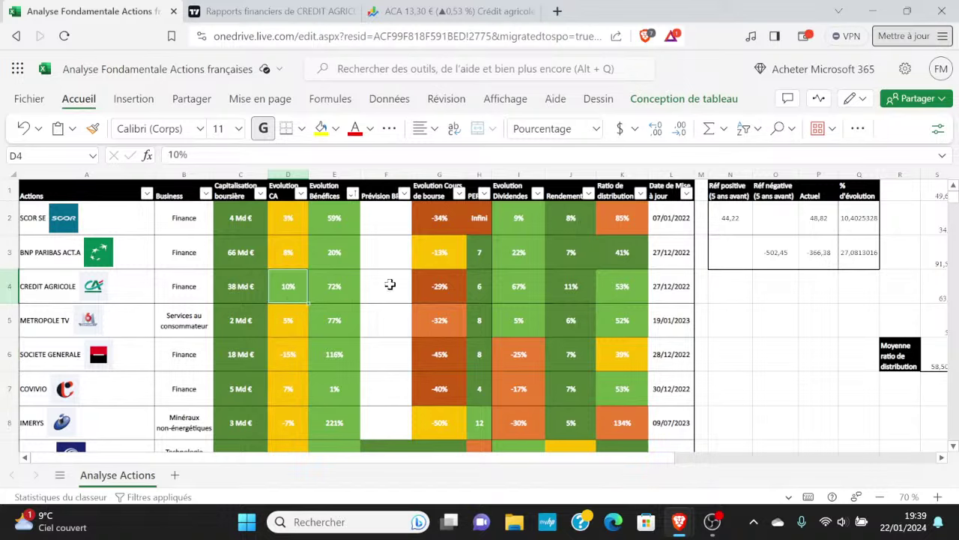
Step: Return to TradingView and examine the half-yearly income statement chart, including the H1 '23 figures
left_click(322, 11)
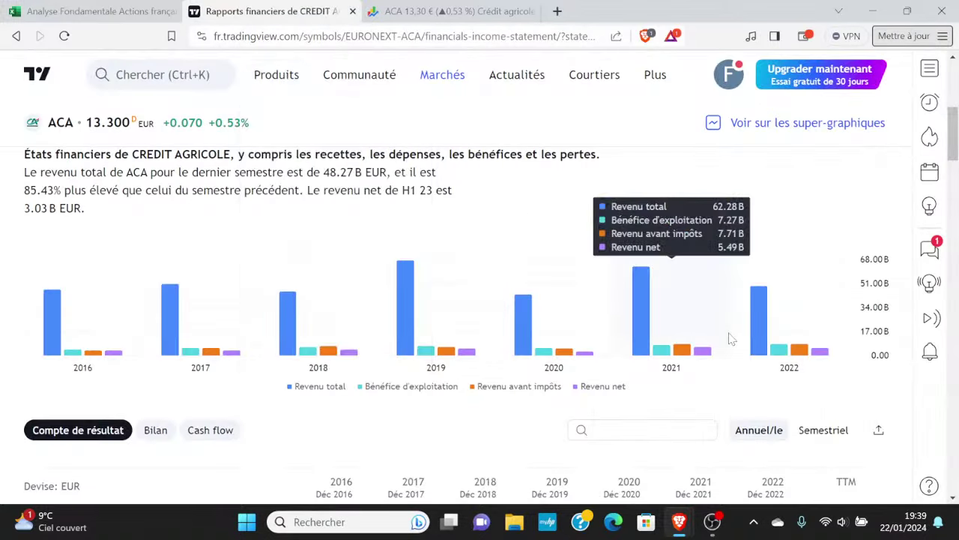
left_click(828, 430)
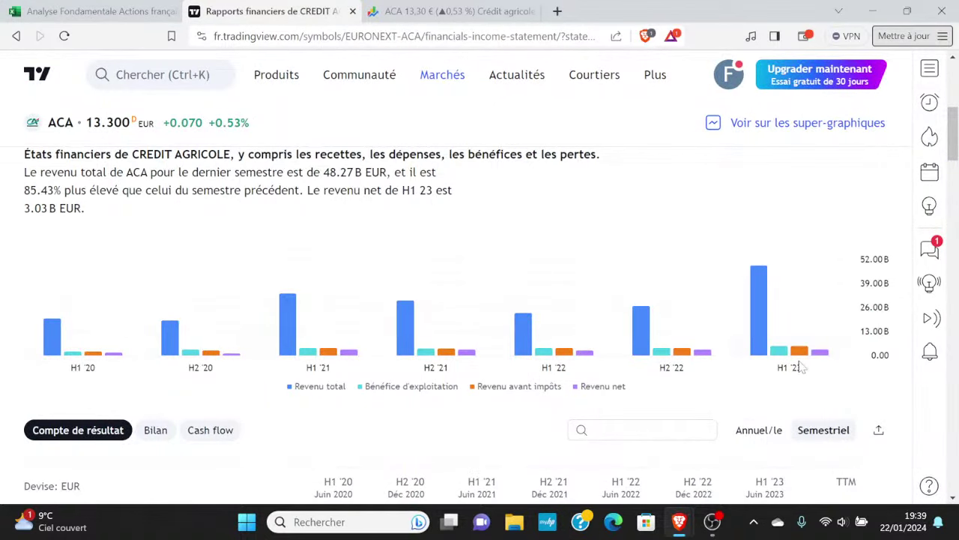
mouse_move(777, 321)
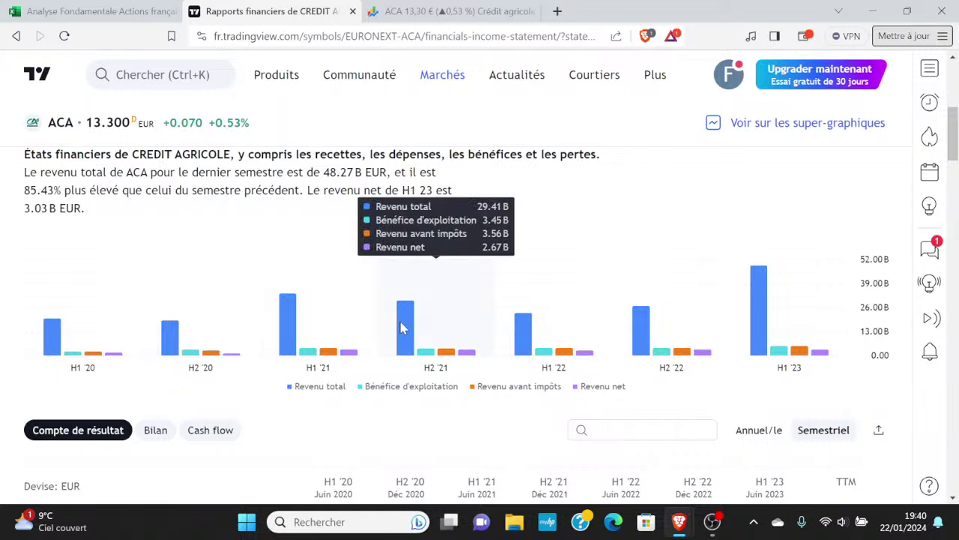
Step: Show the income statement chart by year and examine Crédit Agricole's net income for 2018 through 2022
left_click(758, 430)
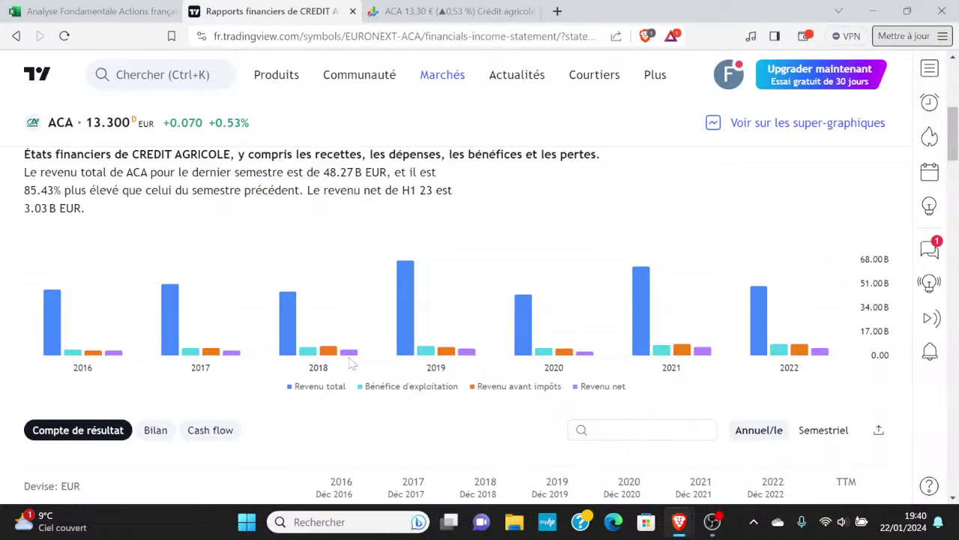
mouse_move(350, 362)
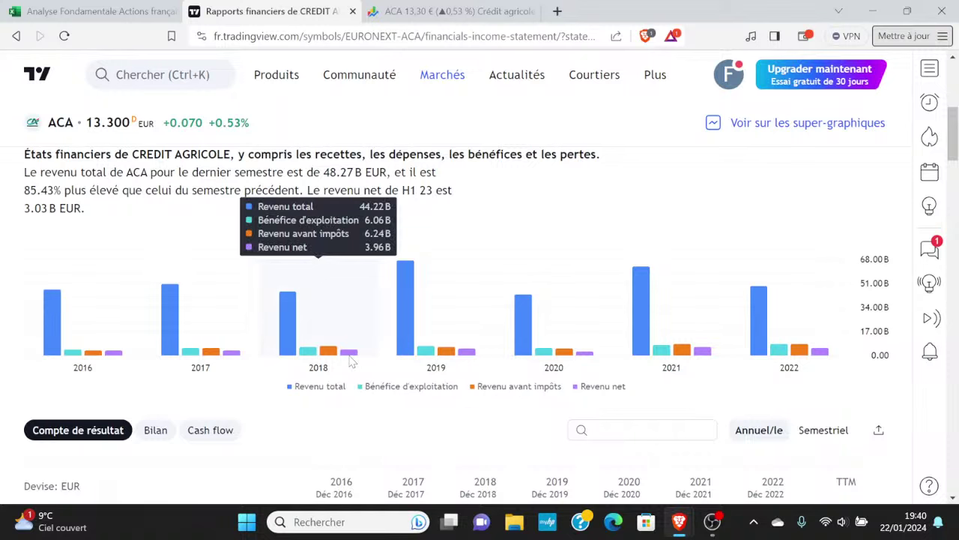
mouse_move(428, 324)
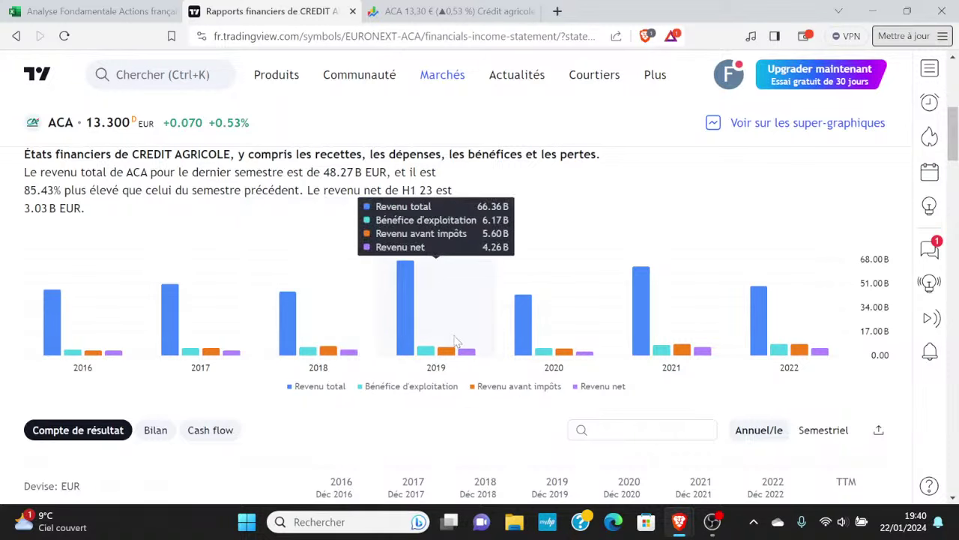
mouse_move(562, 336)
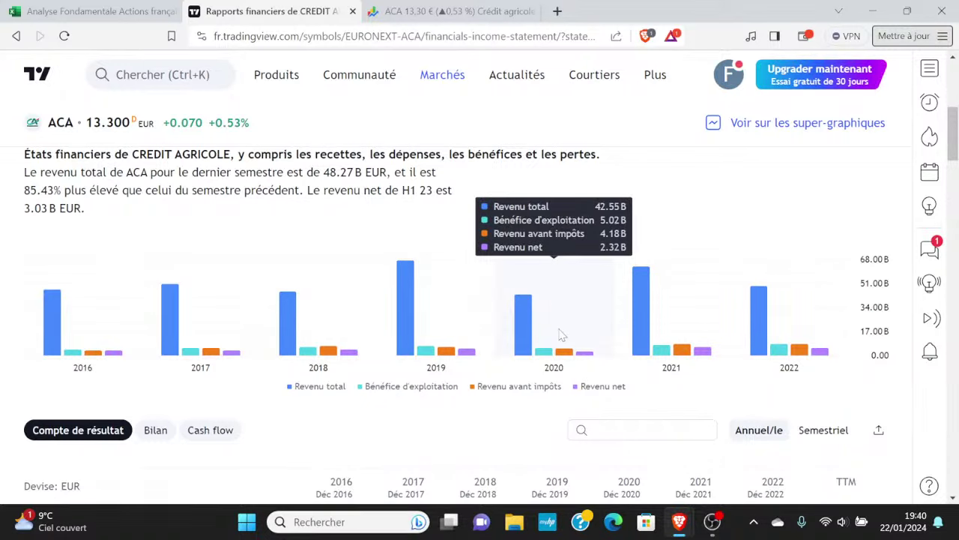
mouse_move(660, 336)
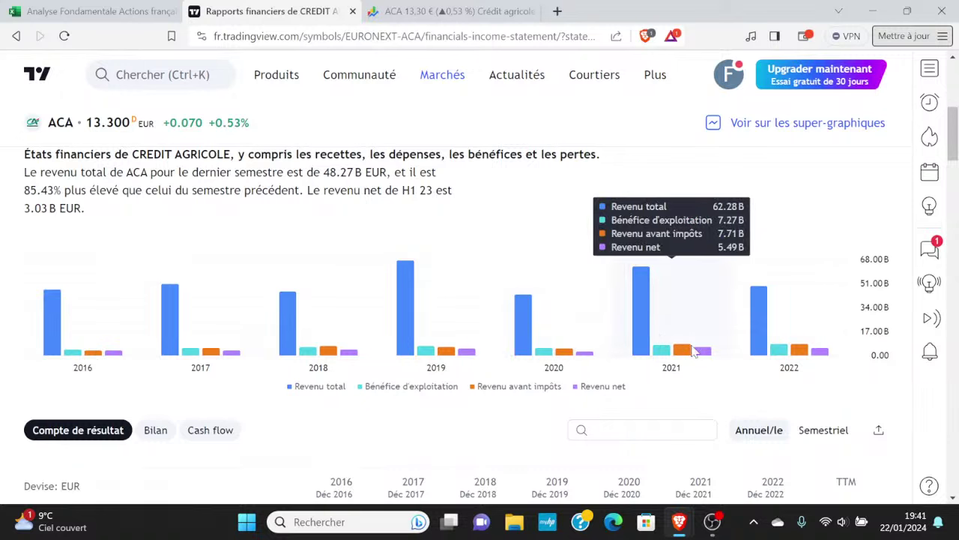
mouse_move(816, 341)
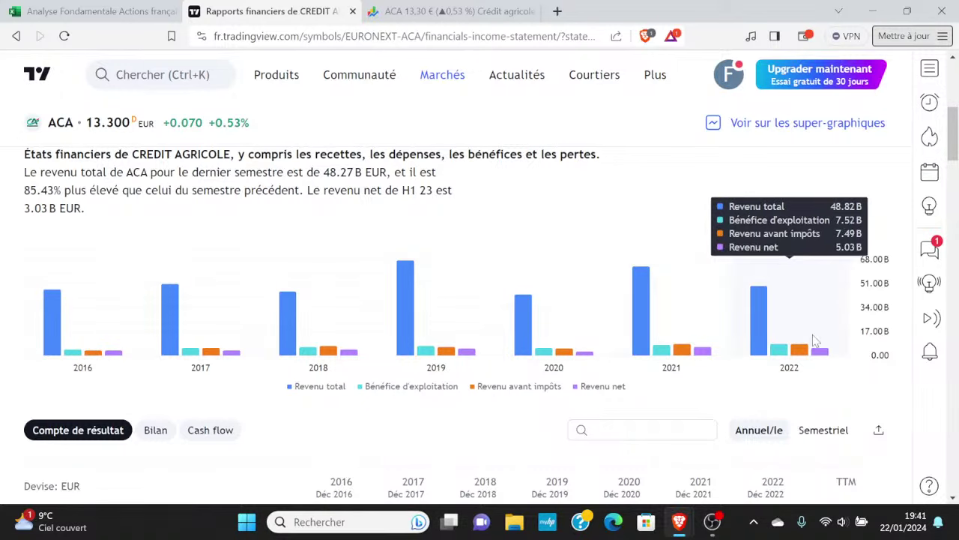
mouse_move(696, 351)
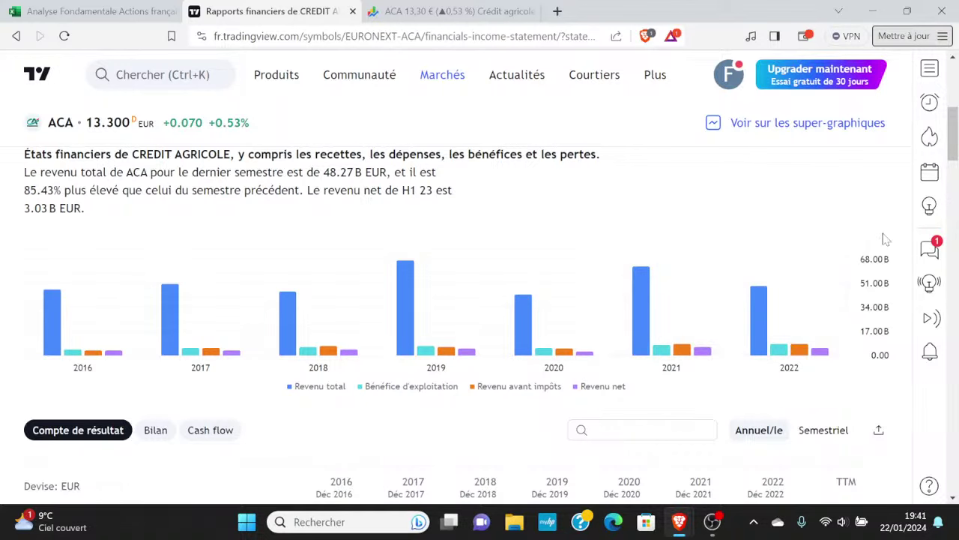
mouse_move(844, 284)
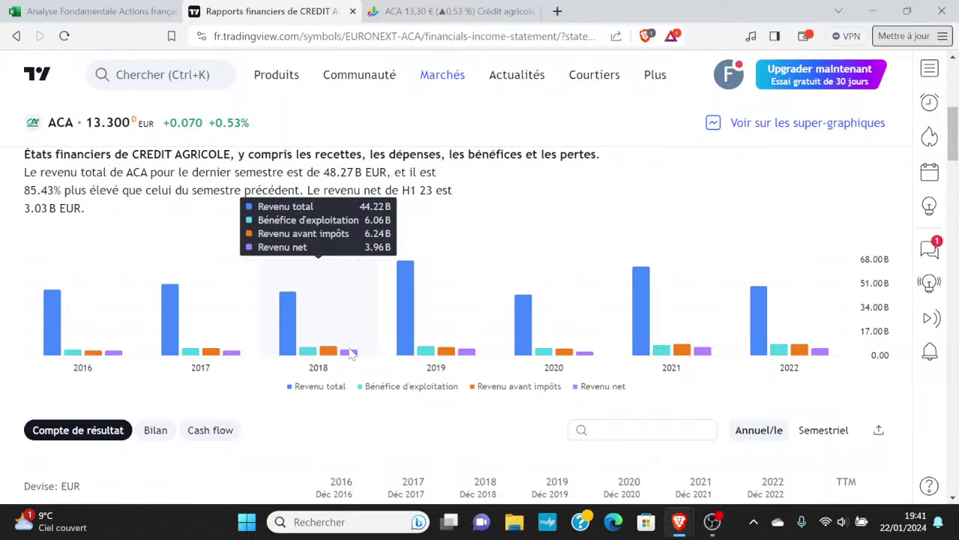
Step: In the workbook's evolution calculator, enter 3,96 as the positive five-year reference in N2 and 5,03 as the current value in P2
left_click(73, 7)
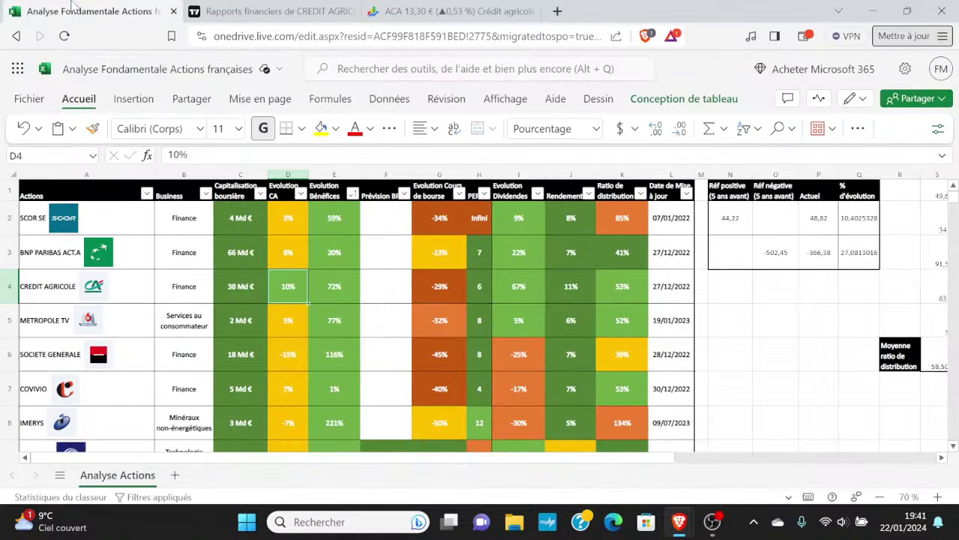
left_click(745, 219)
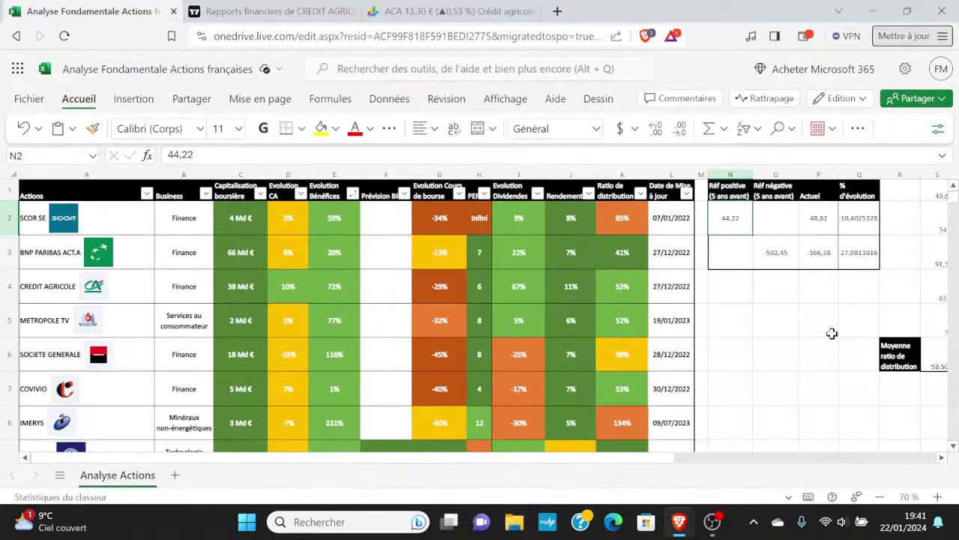
type("3,96")
key("Tab")
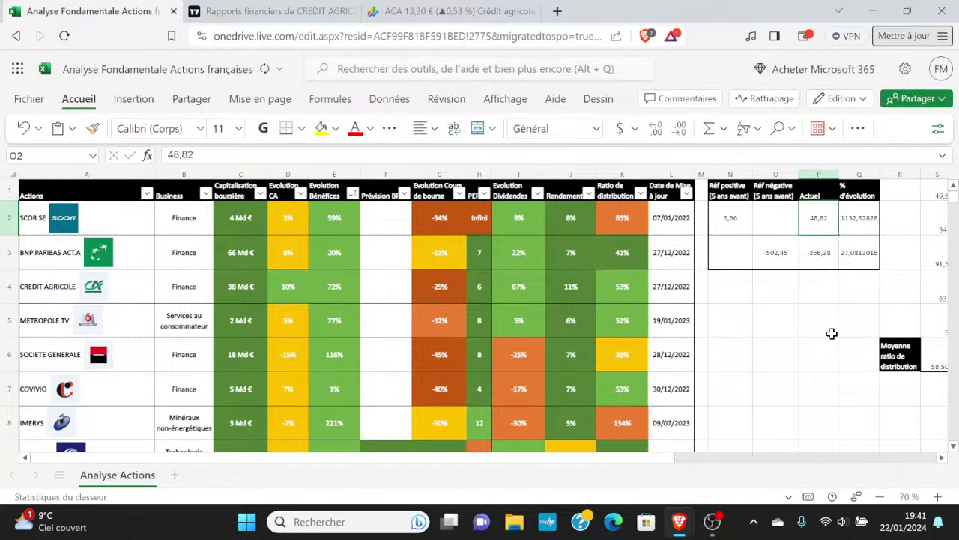
type("5,03")
key("Return")
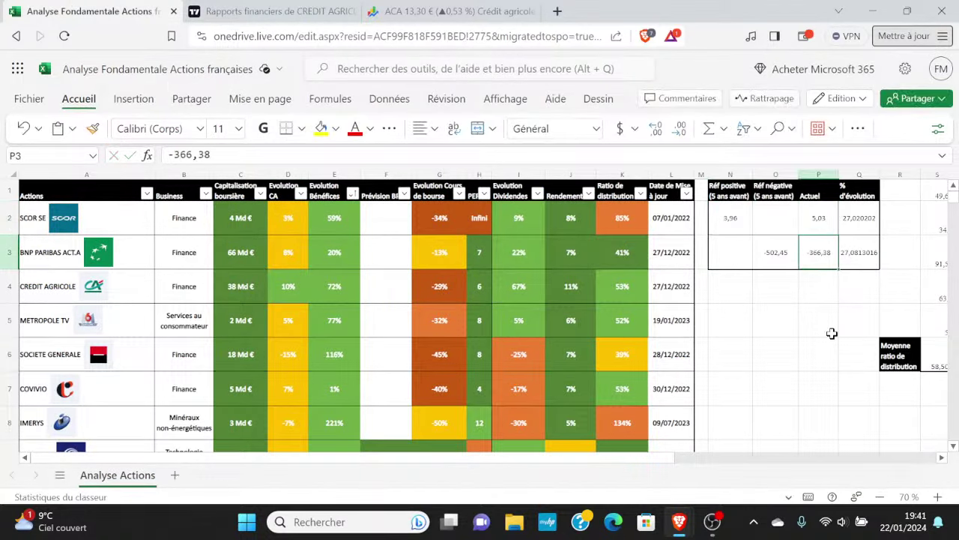
Step: Set Crédit Agricole's Evolution Bénéfices cell E4 to 27% and select it together with Evolution CA cell D4 for review
left_click(334, 285)
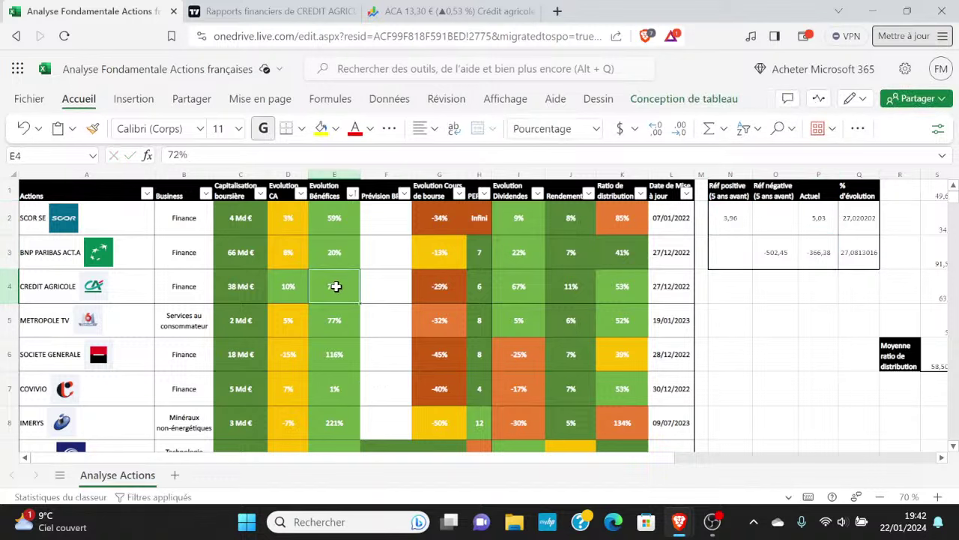
double_click(336, 285)
key("BackSpace")
key("BackSpace")
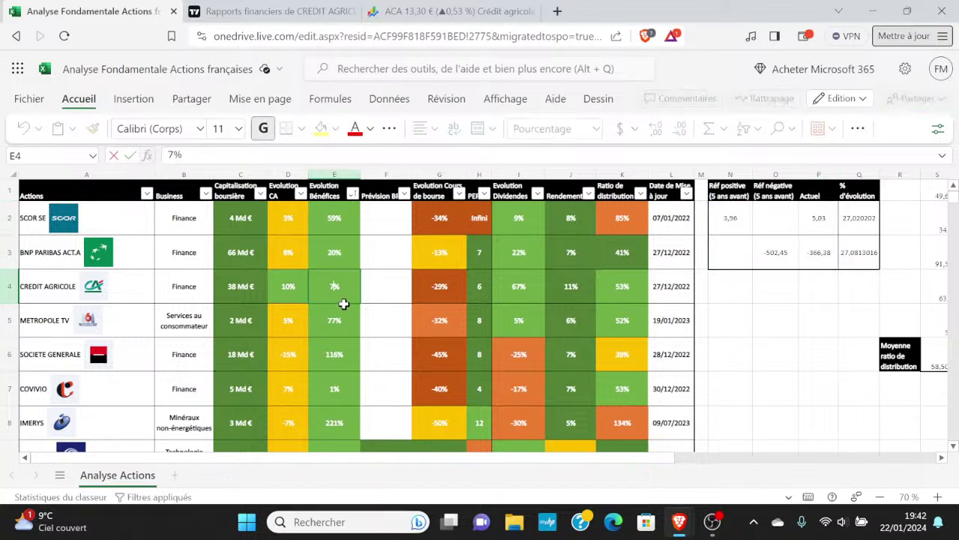
type("27")
key("Return")
left_click(343, 302)
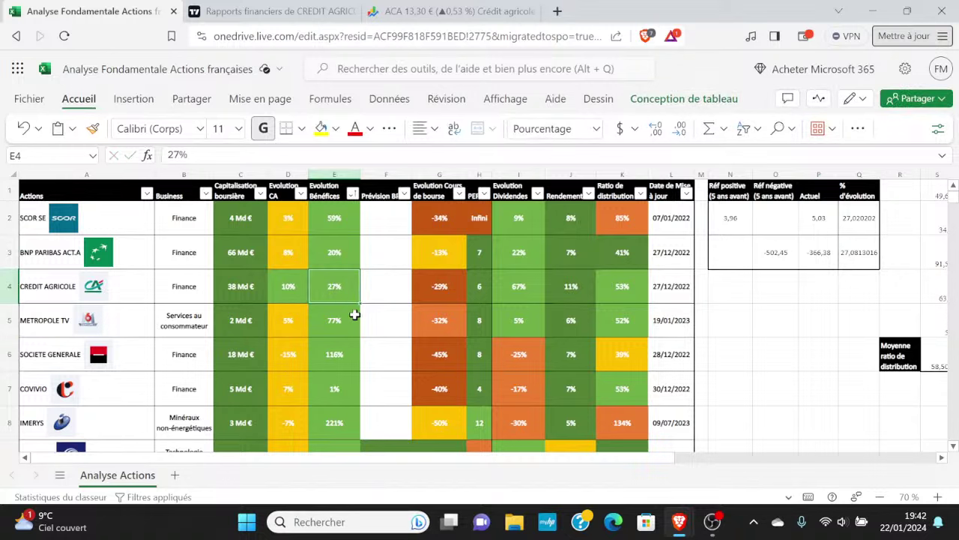
left_click_drag(293, 285, 339, 299)
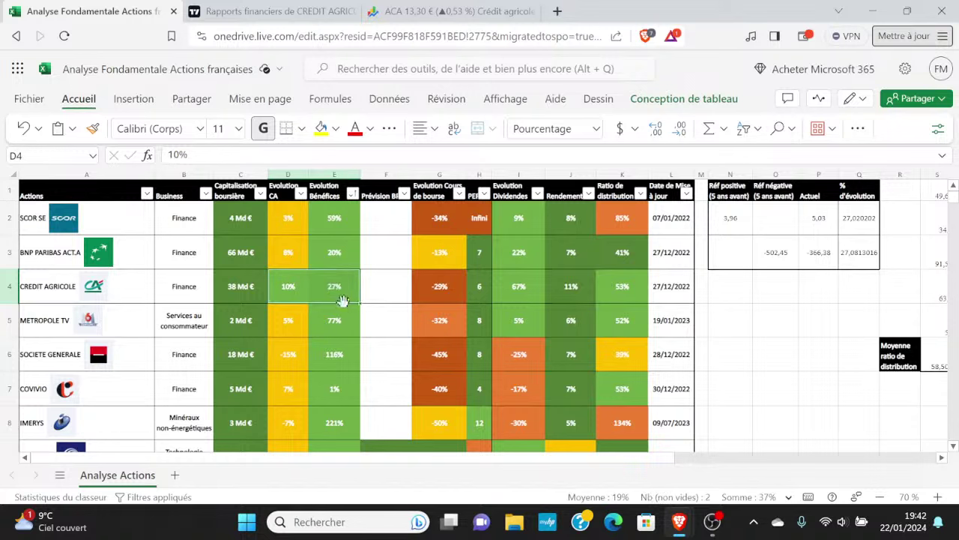
Step: Return to TradingView, compare the half-yearly results for H1 '22, H2 '22 and H1 '23, and restore the annual chart
left_click(306, 13)
left_click(817, 430)
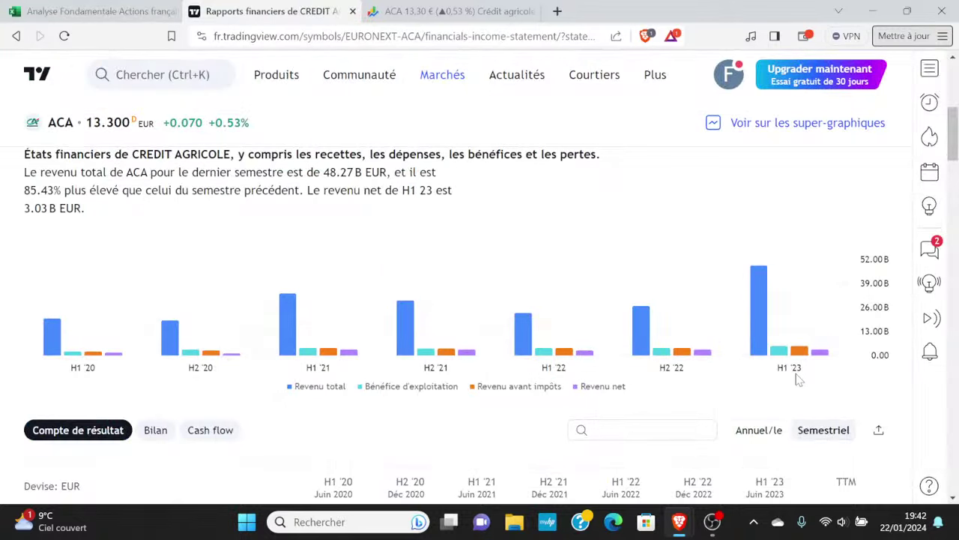
mouse_move(812, 350)
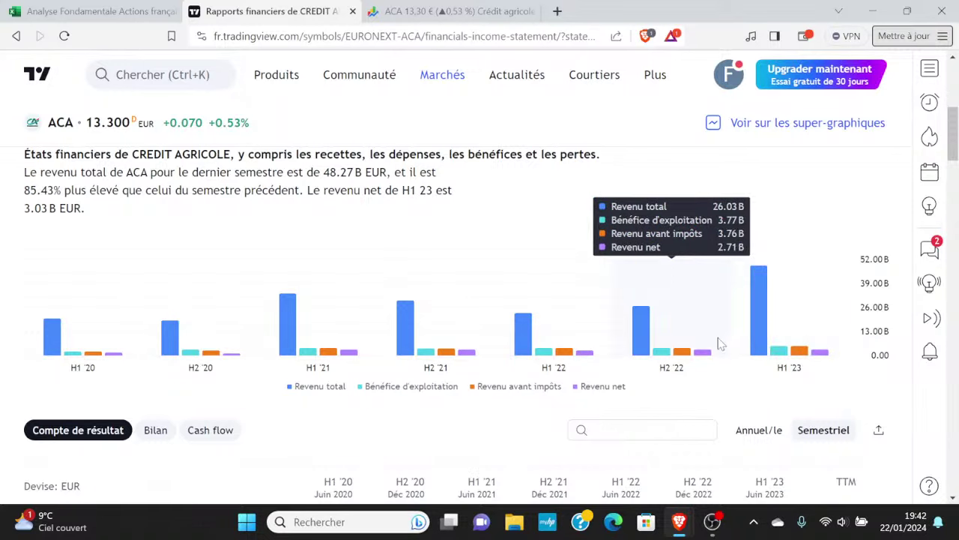
mouse_move(592, 332)
left_click(761, 429)
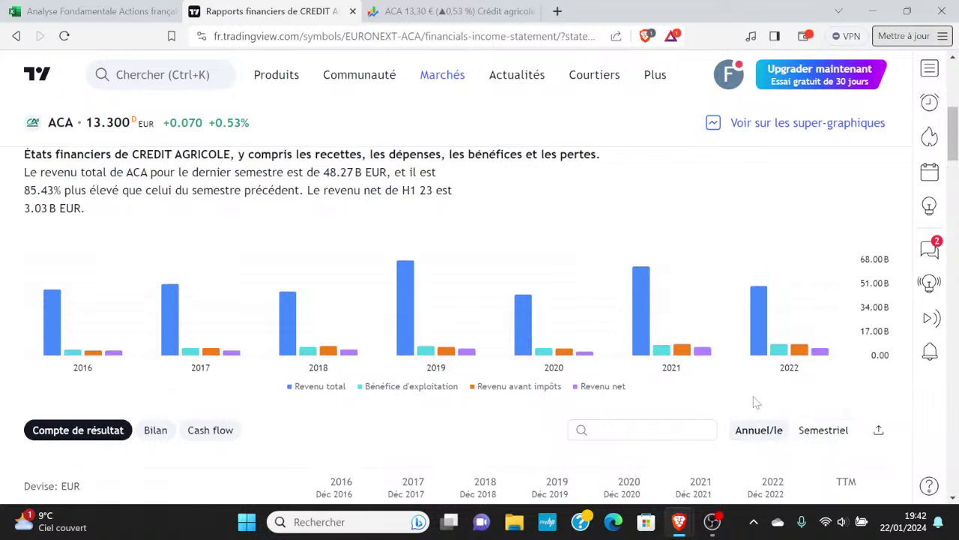
Step: Open Crédit Agricole's forecast page and examine the one-year price target and the analyst rating
scroll(525, 328, "up", 5)
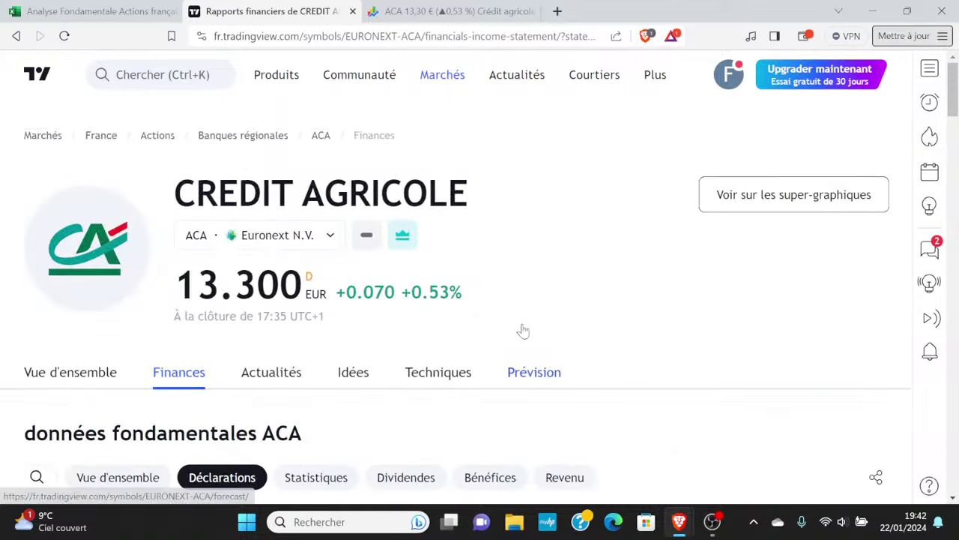
left_click(531, 371)
scroll(588, 305, "down", 5)
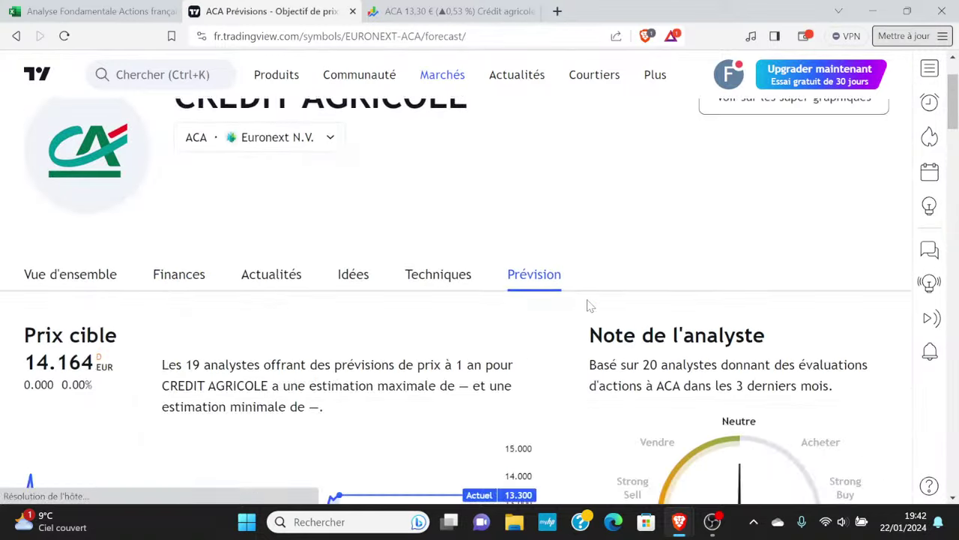
scroll(589, 305, "up", 2)
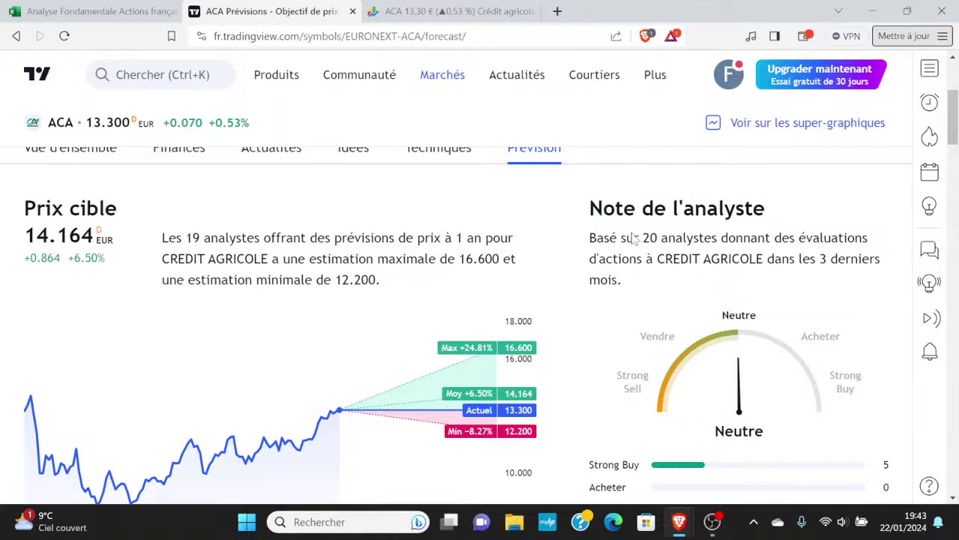
scroll(666, 274, "down", 2)
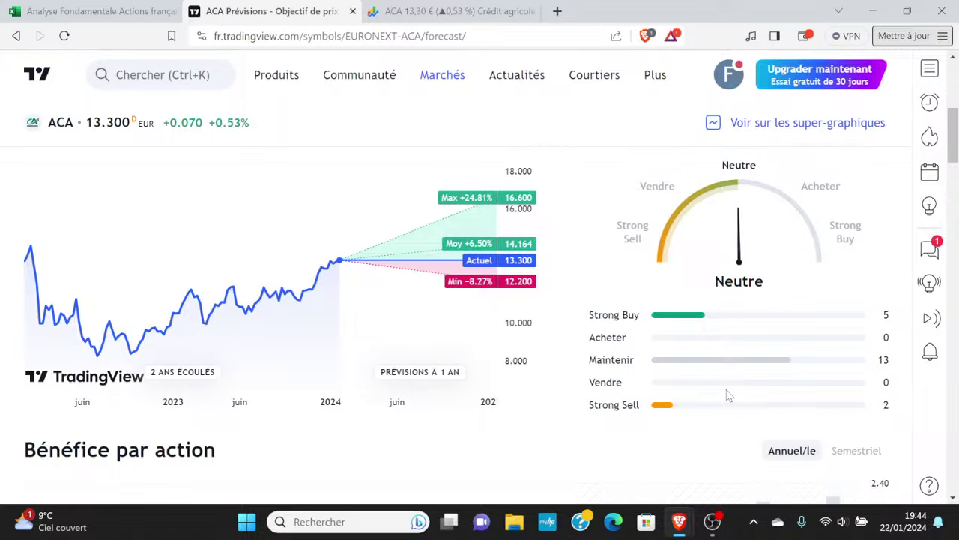
Step: Examine the annual earnings-per-share chart, including the 2022 reported value and forecasts to 2026, alongside the analyst ratings
scroll(525, 332, "down", 3)
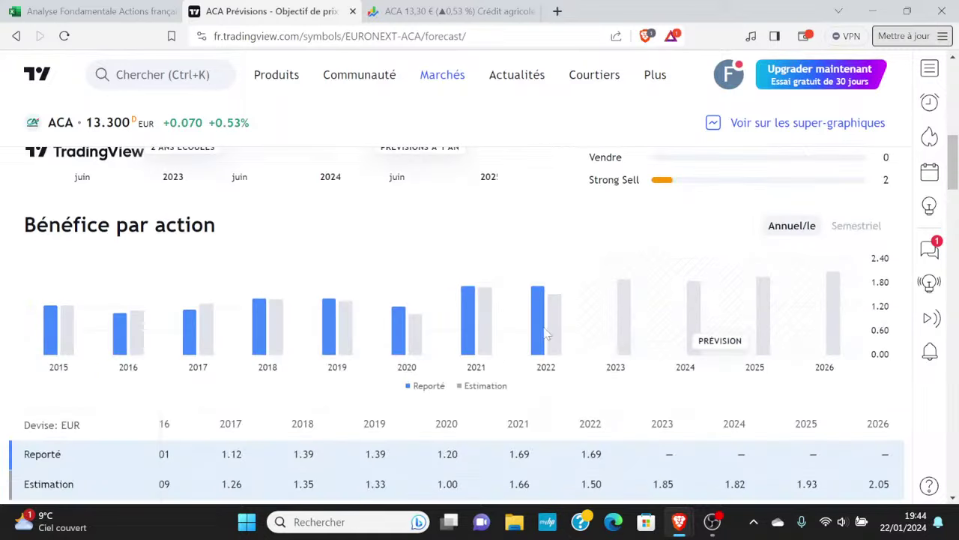
scroll(412, 331, "up", 2)
scroll(670, 337, "down", 2)
scroll(747, 320, "up", 1)
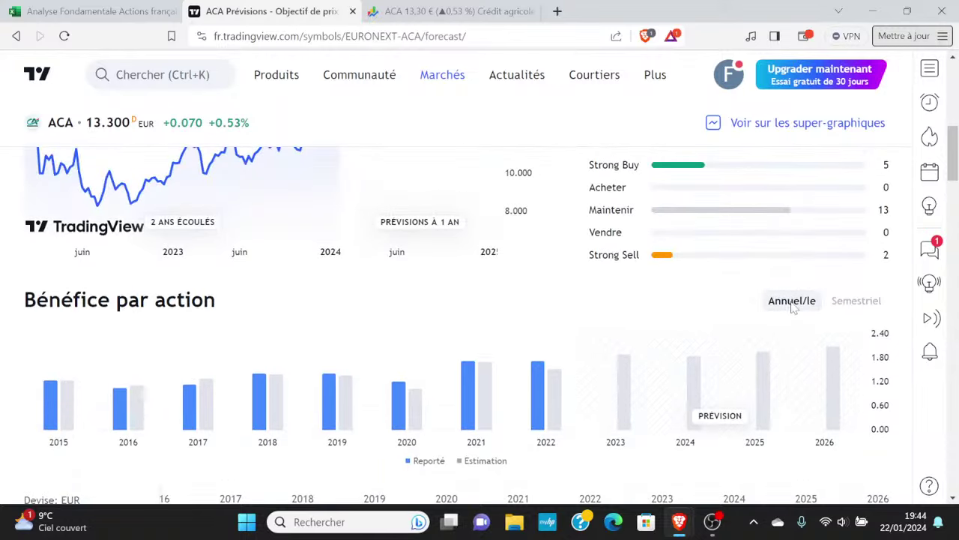
scroll(694, 330, "down", 1)
scroll(688, 324, "up", 1)
scroll(453, 310, "up", 5)
scroll(708, 352, "down", 2)
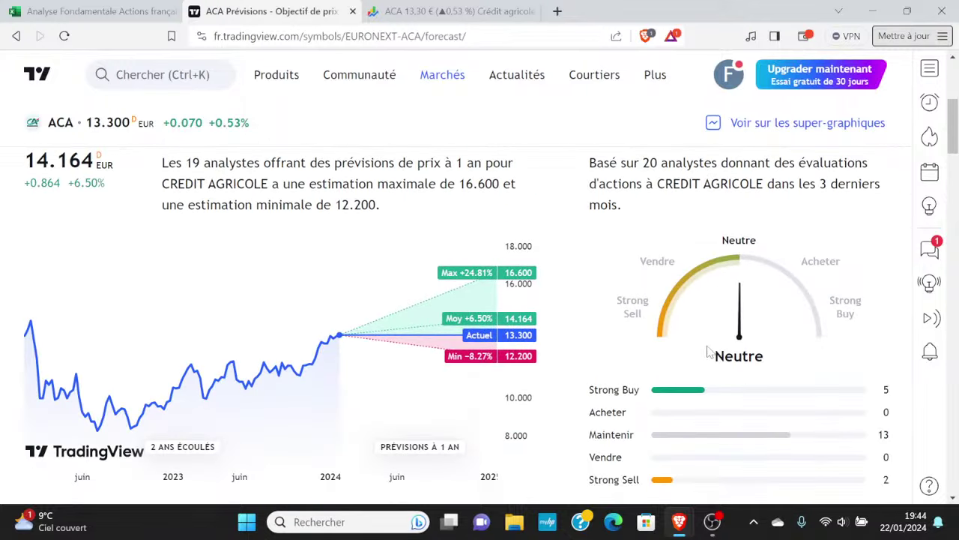
scroll(708, 352, "down", 3)
mouse_move(561, 362)
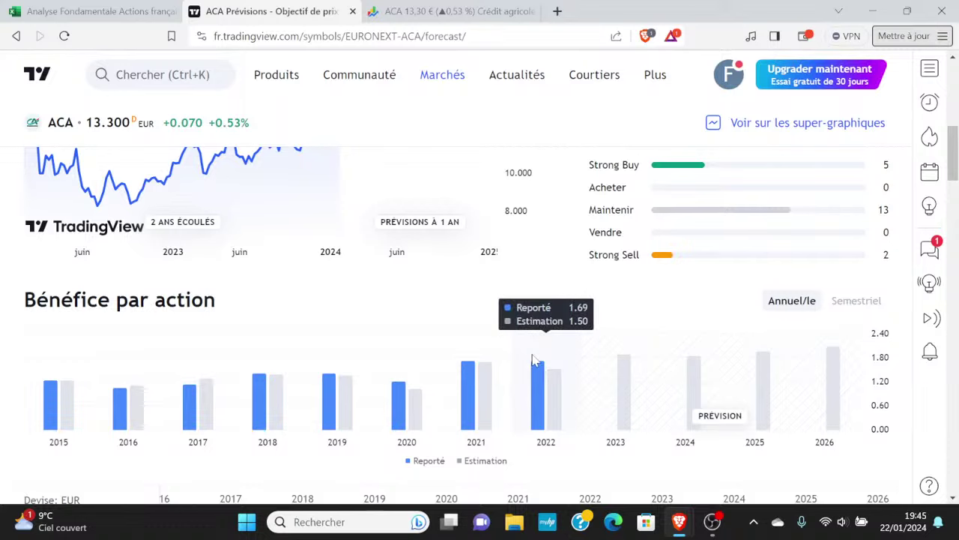
Step: In the workbook's evolution calculator, enter 1,69 as the positive reference in N2 and 2,05 as the current value in P2
left_click(98, 12)
left_click(742, 217)
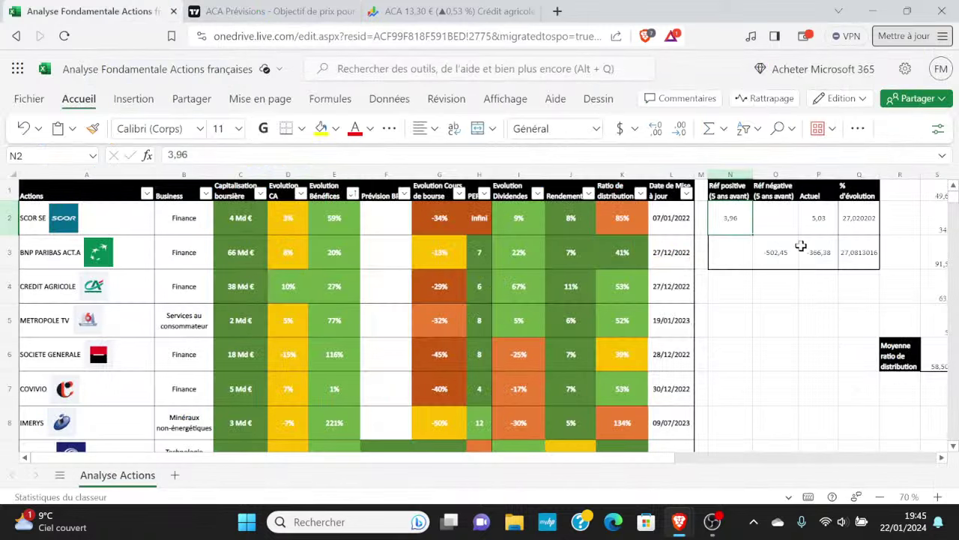
type("1,69")
key("Tab")
key("Tab")
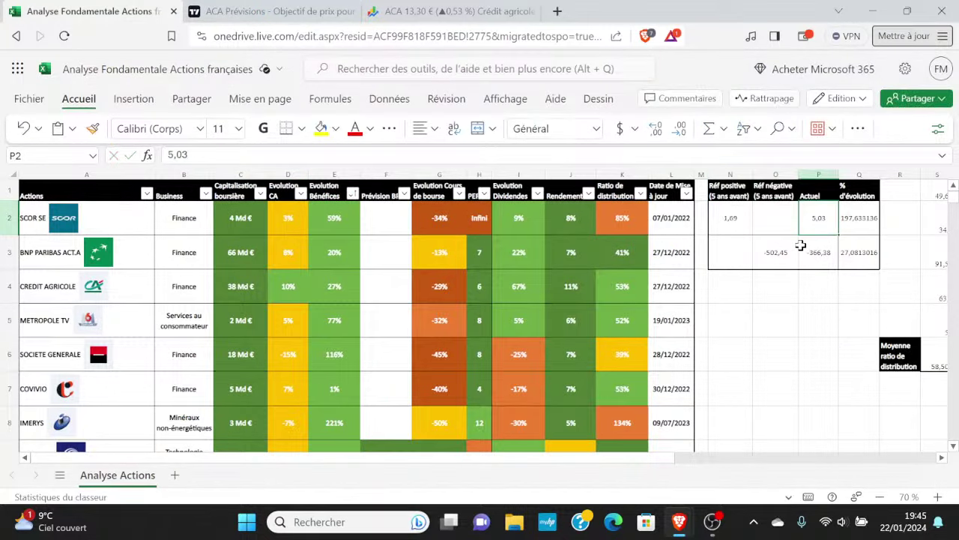
type("2,05")
key("Return")
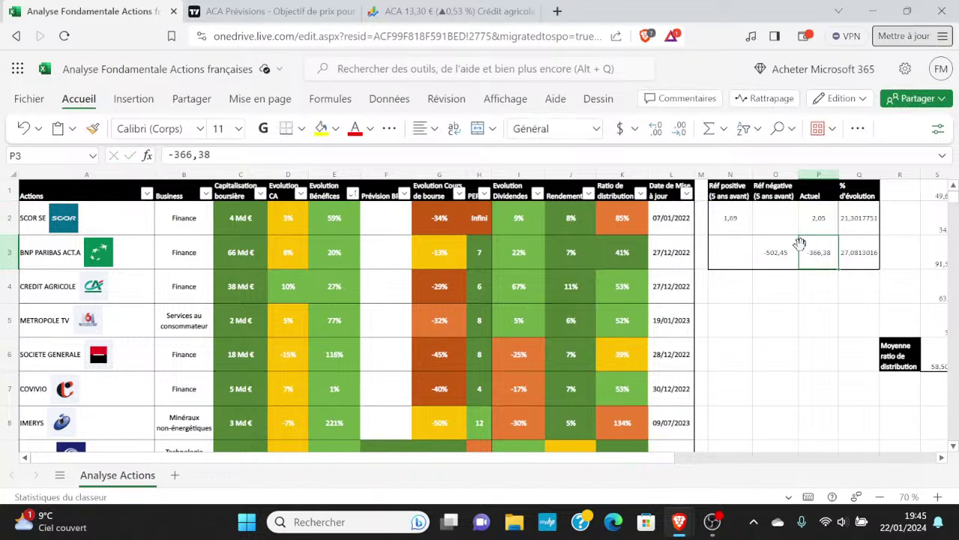
Step: Copy Saint-Gobain's Prévision BPA cell F16 onto Crédit Agricole's cell F4 for its green fill, and set F4 to 21%
scroll(362, 277, "down", 5)
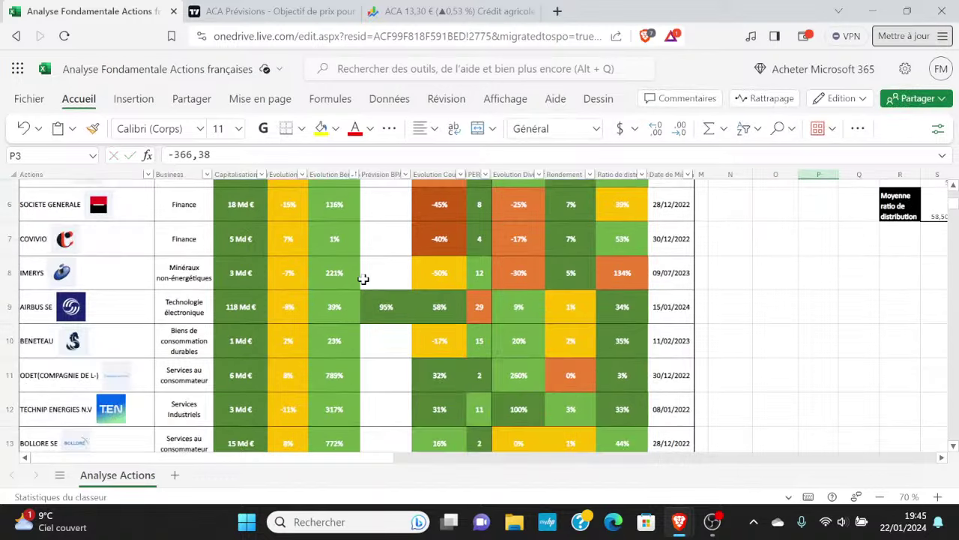
scroll(367, 273, "down", 2)
left_click(390, 315)
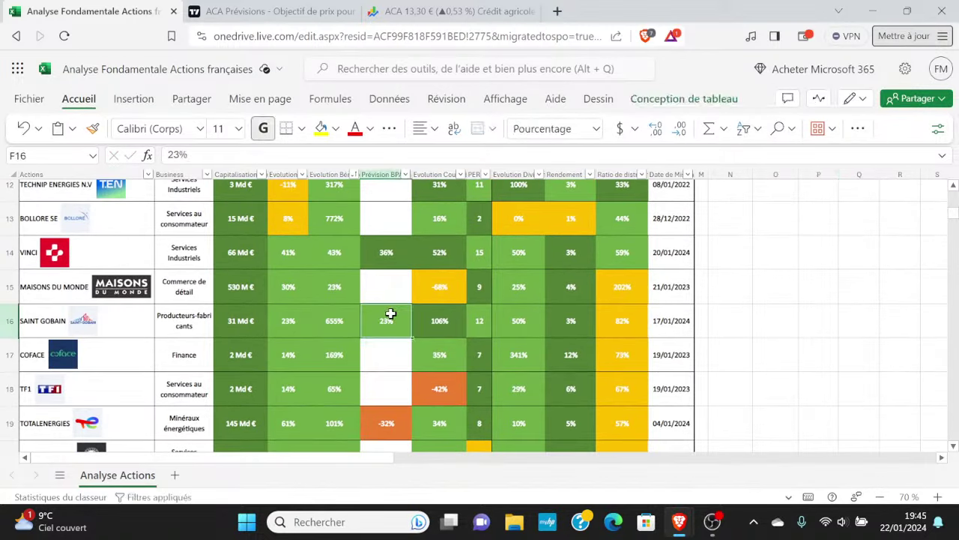
key("ctrl+c")
scroll(390, 315, "up", 7)
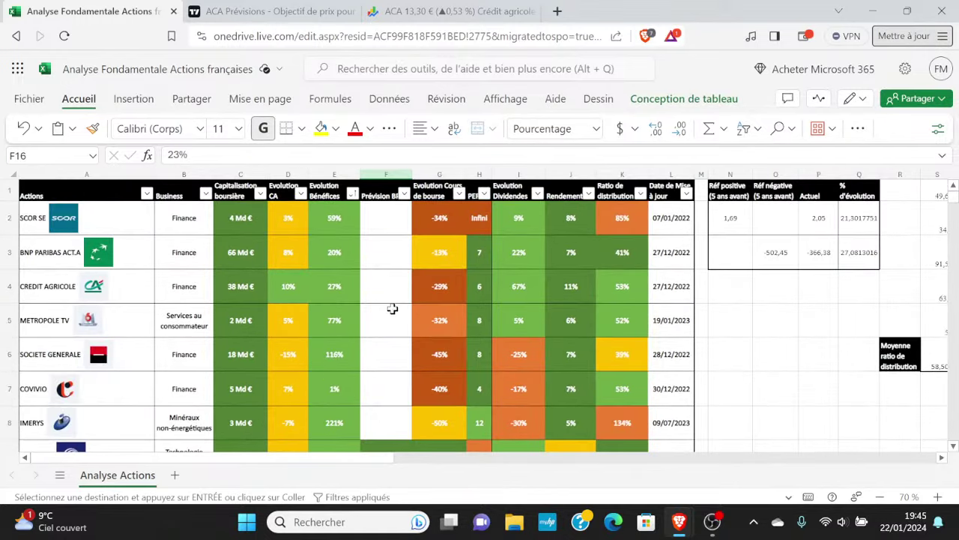
left_click(392, 283)
key("ctrl+v")
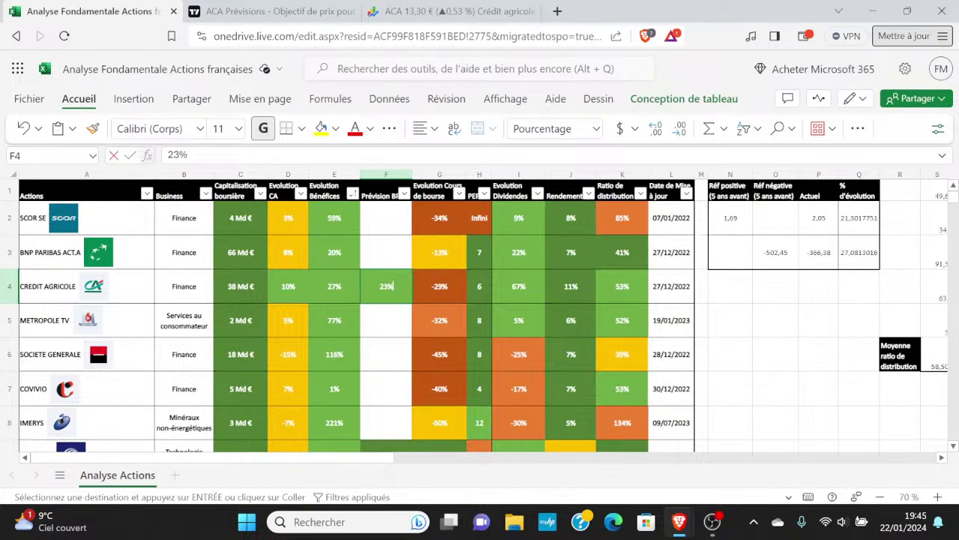
key("Return")
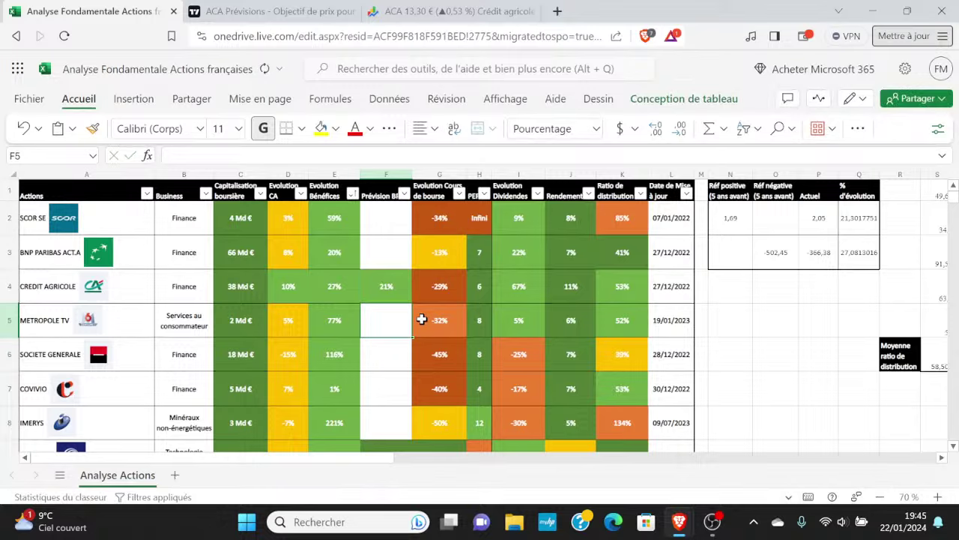
Step: Review the Prévision BPA column across the stock table, along with Crédit Agricole's revenue, profit and forecast cells D4:F4
scroll(409, 322, "down", 7)
scroll(403, 328, "down", 8)
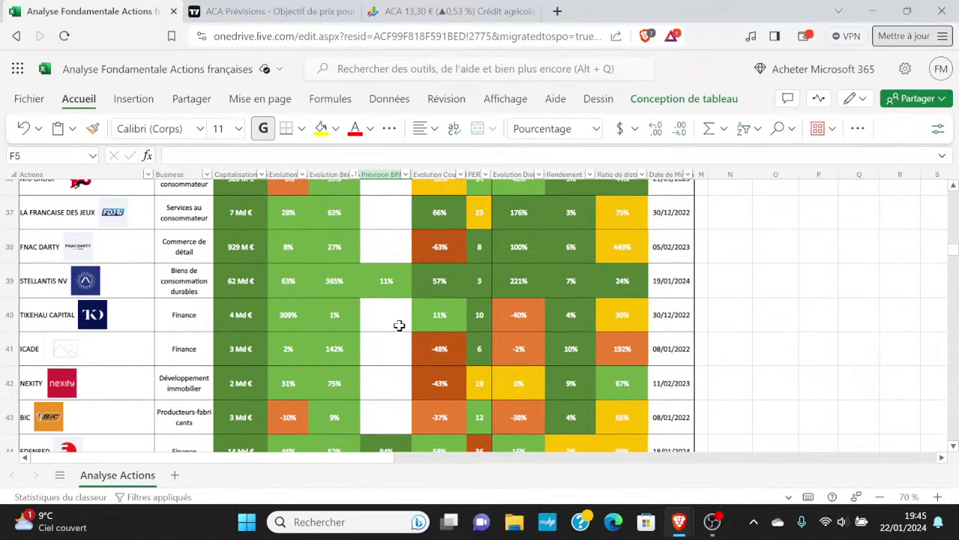
scroll(399, 326, "down", 6)
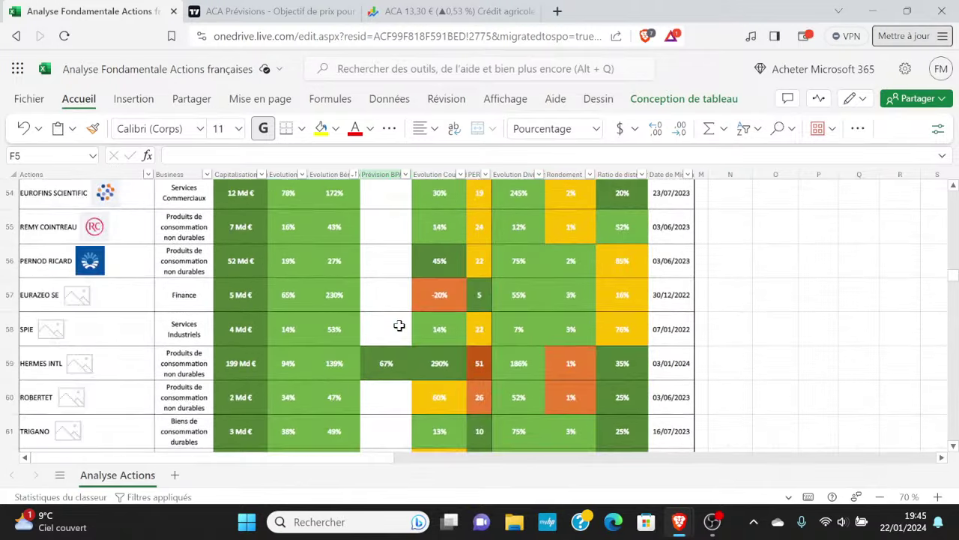
scroll(399, 325, "down", 6)
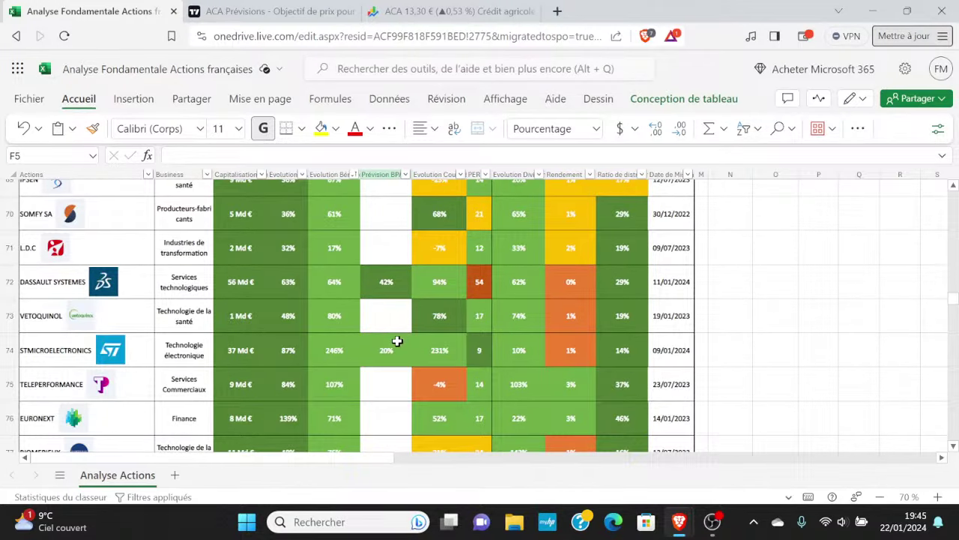
scroll(398, 343, "down", 7)
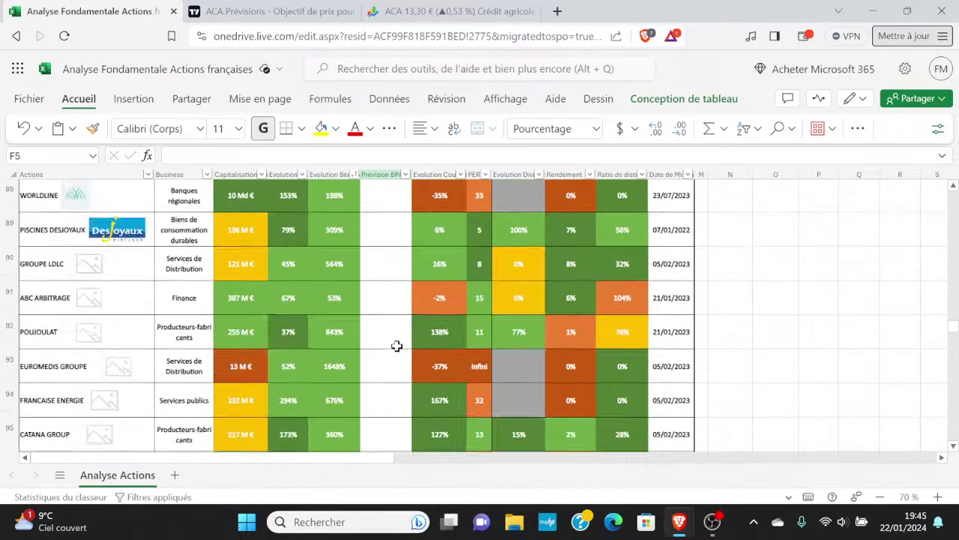
scroll(397, 345, "down", 7)
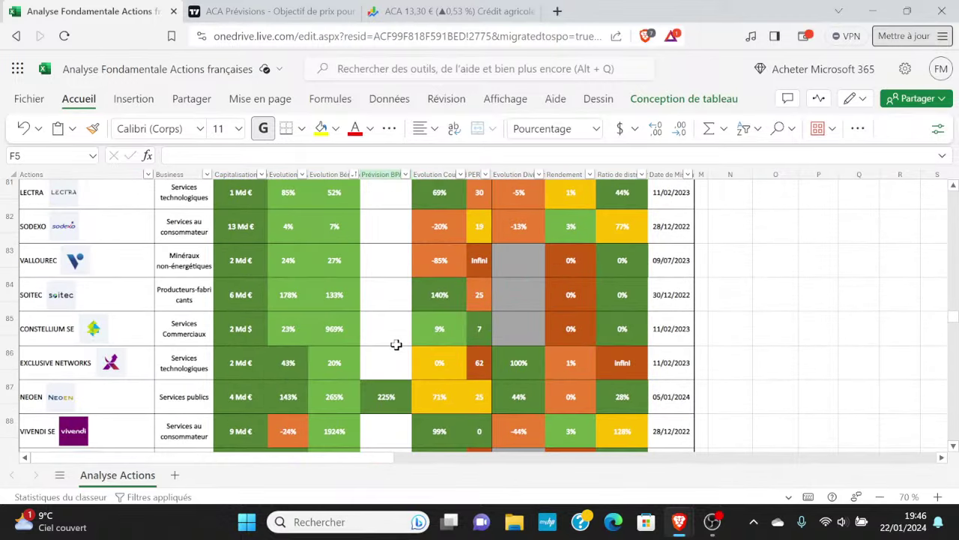
scroll(396, 344, "up", 20)
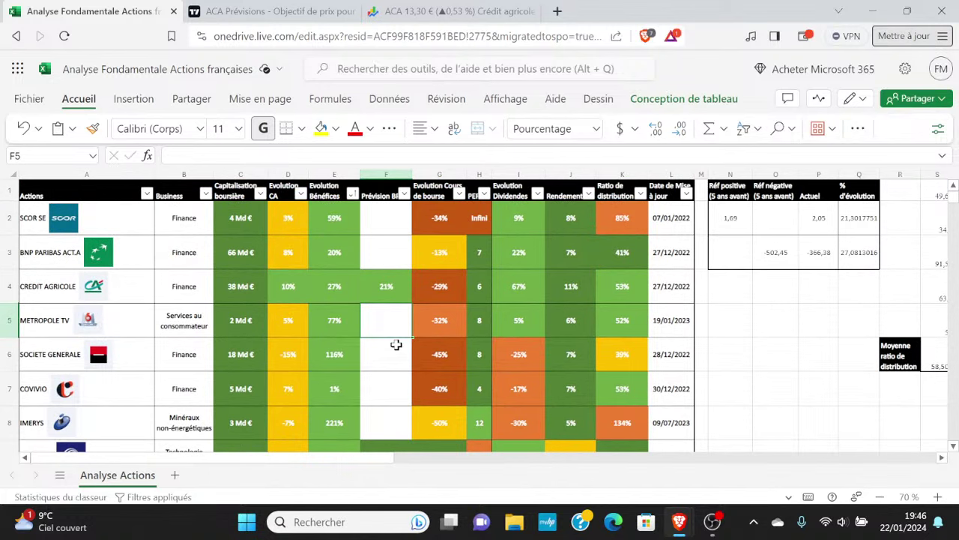
key("Up")
key("shift+Left")
key("shift+Left")
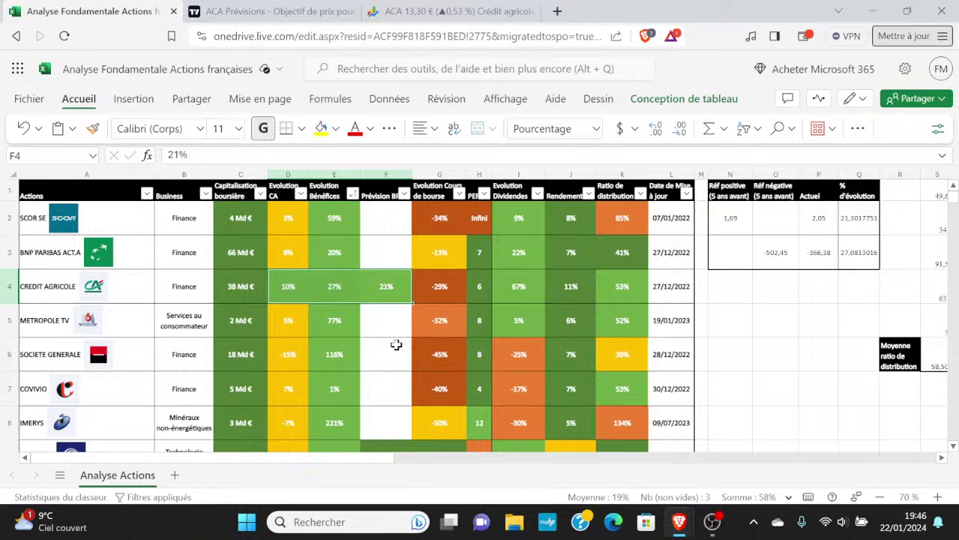
Step: Switch to Crédit Agricole's Google Finance page and examine the five-year share price chart, including the move after the February 2022 peak
key("Right")
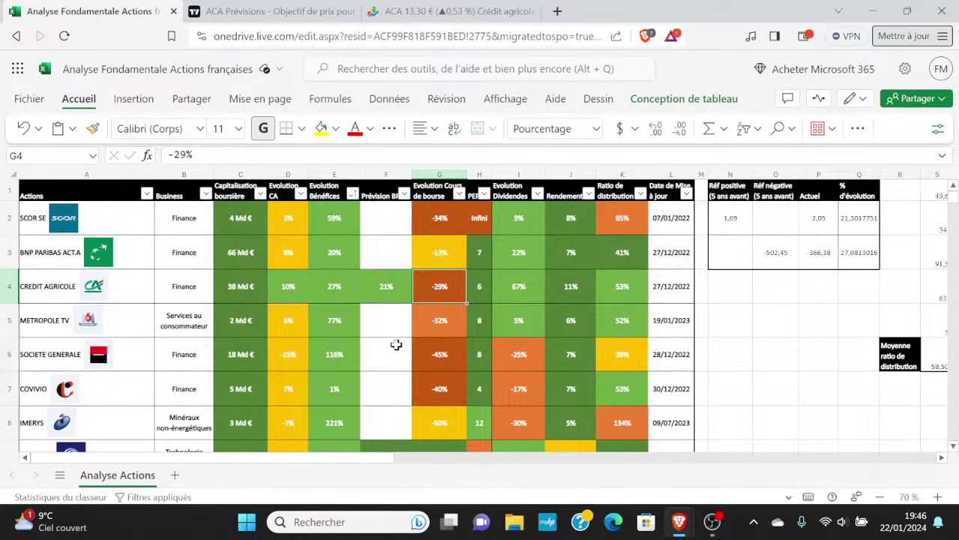
left_click(411, 7)
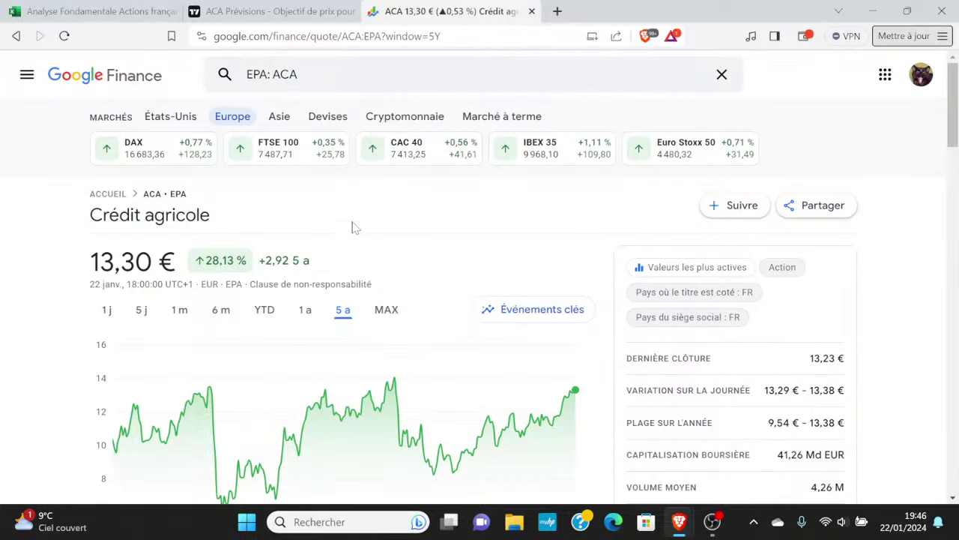
scroll(352, 228, "down", 2)
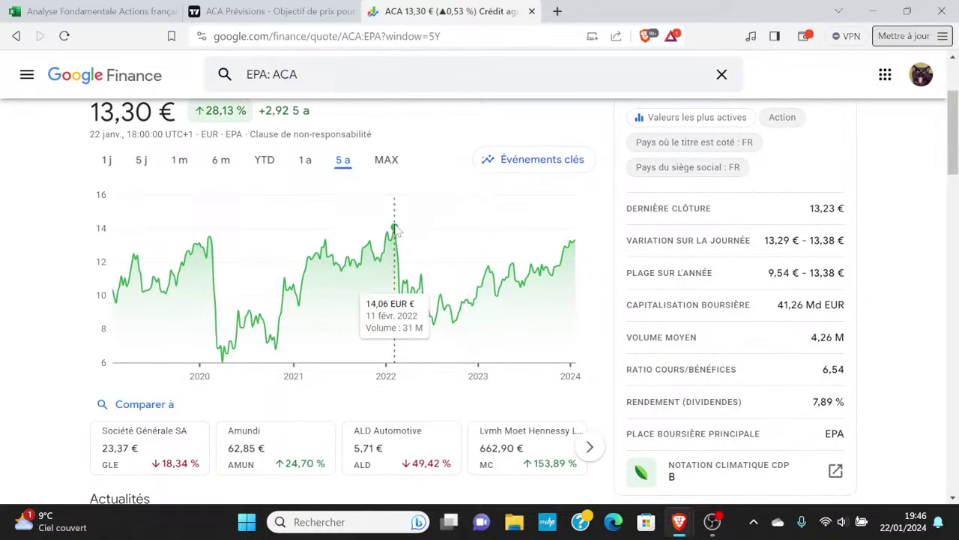
left_click_drag(395, 229, 454, 248)
scroll(450, 247, "up", 2)
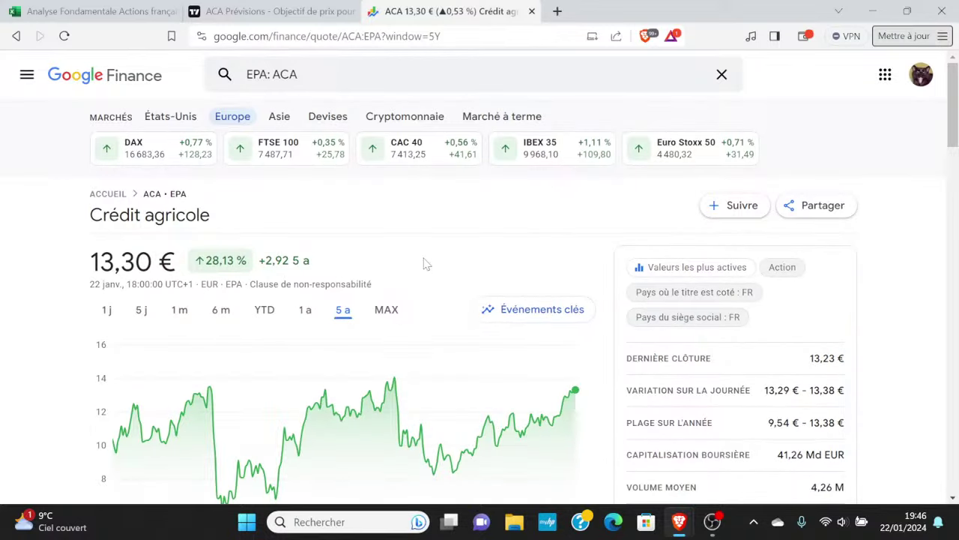
scroll(212, 386, "down", 1)
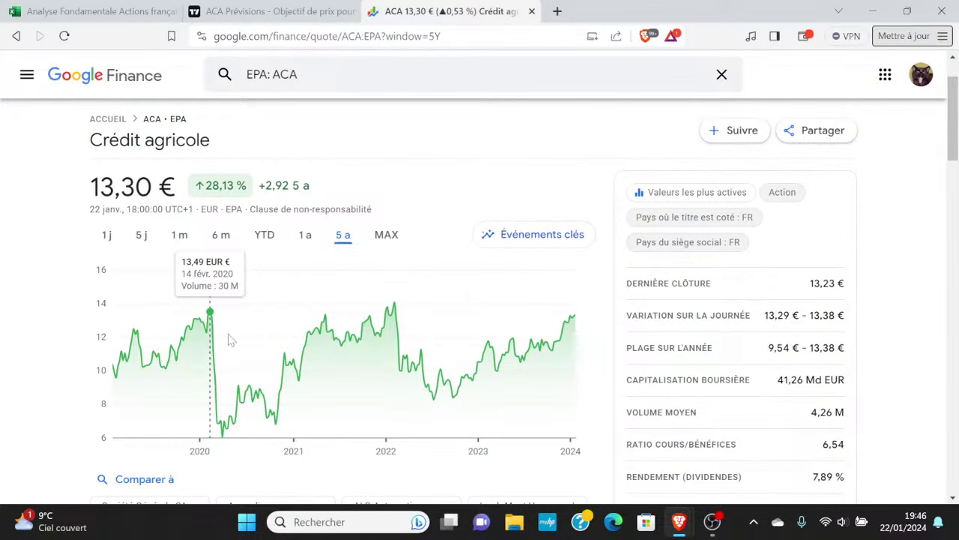
Step: Show the share price chart over its maximum period and examine the price history, including the stretch from September 2017 to 2020
left_click(391, 309)
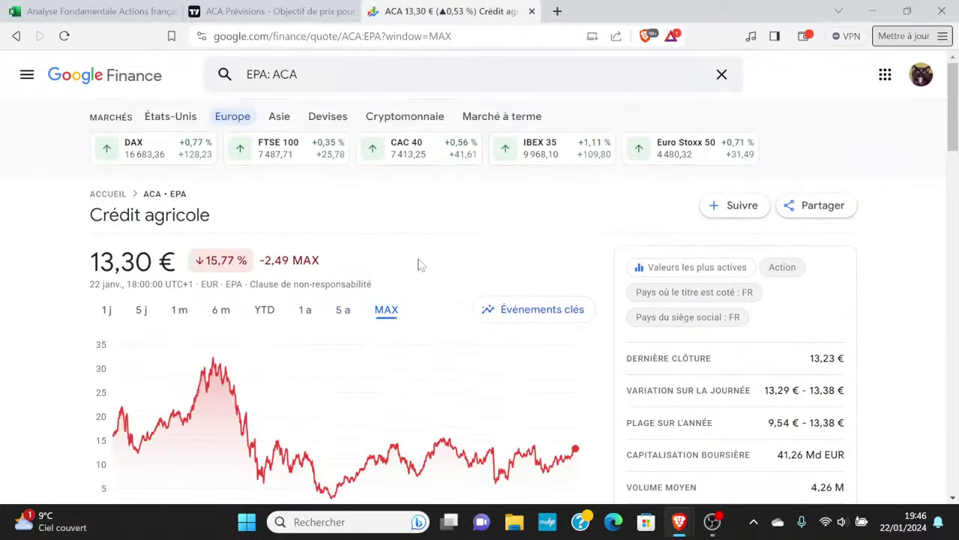
scroll(419, 264, "down", 1)
mouse_move(222, 367)
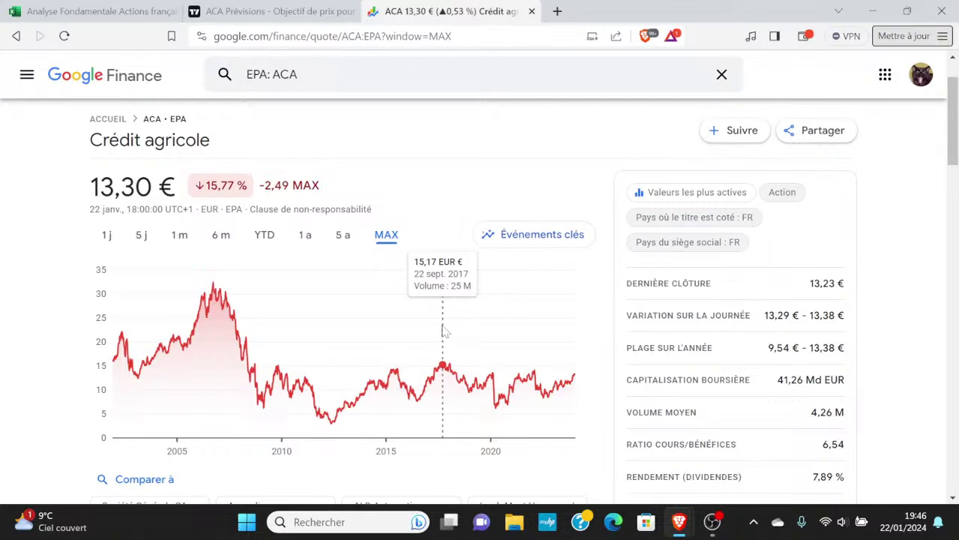
left_click_drag(442, 330, 507, 358)
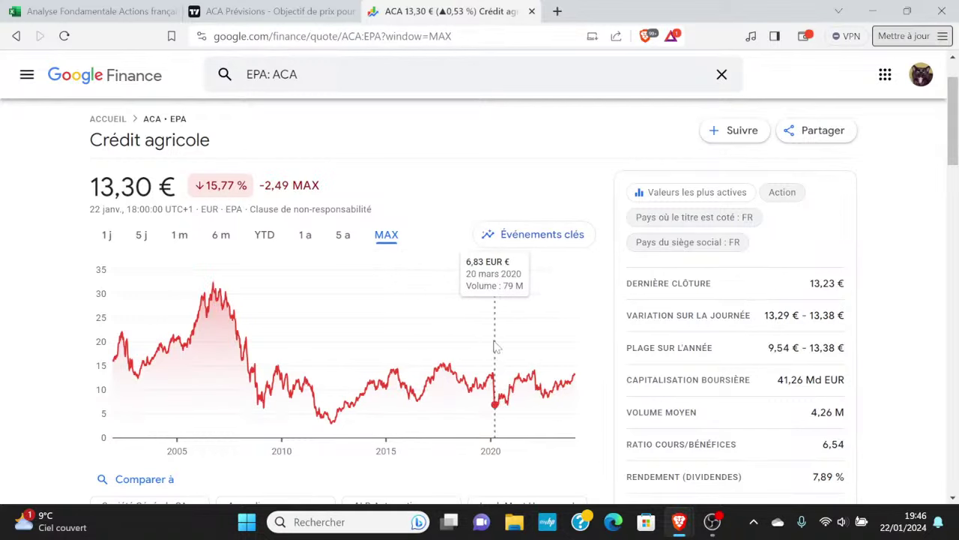
Step: Return the chart to the five-year period and measure the price changes from early 2020 and from January 2021 to January 2024
left_click(341, 236)
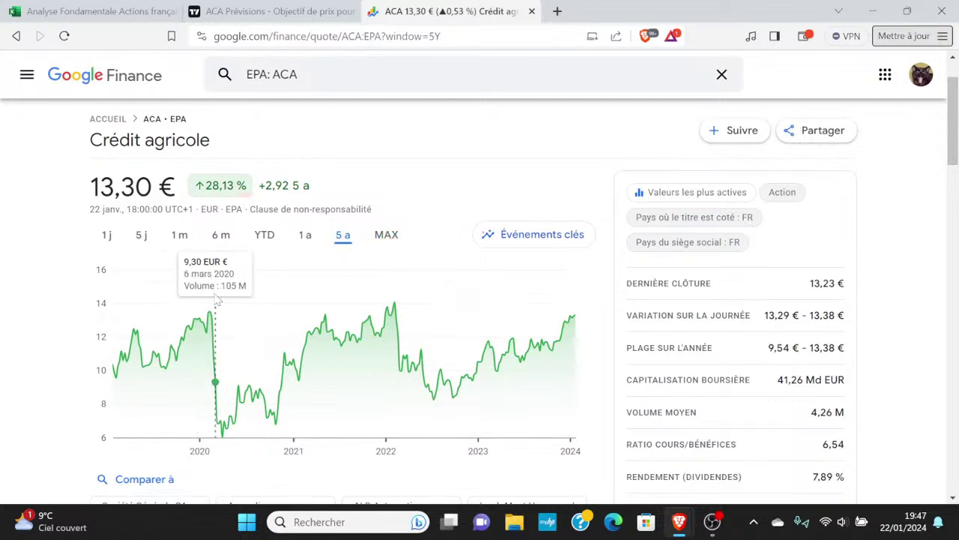
left_click_drag(211, 296, 589, 330)
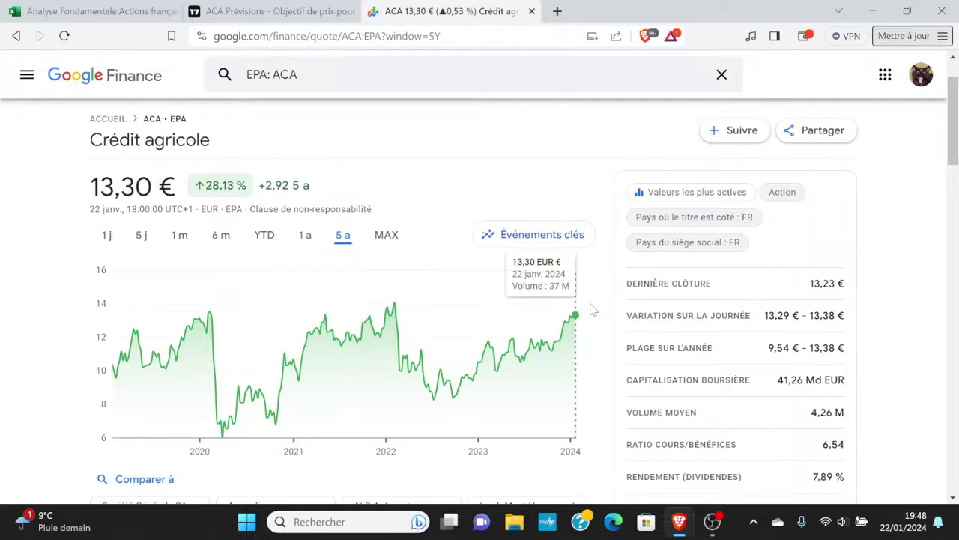
left_click(321, 236)
left_click(334, 237)
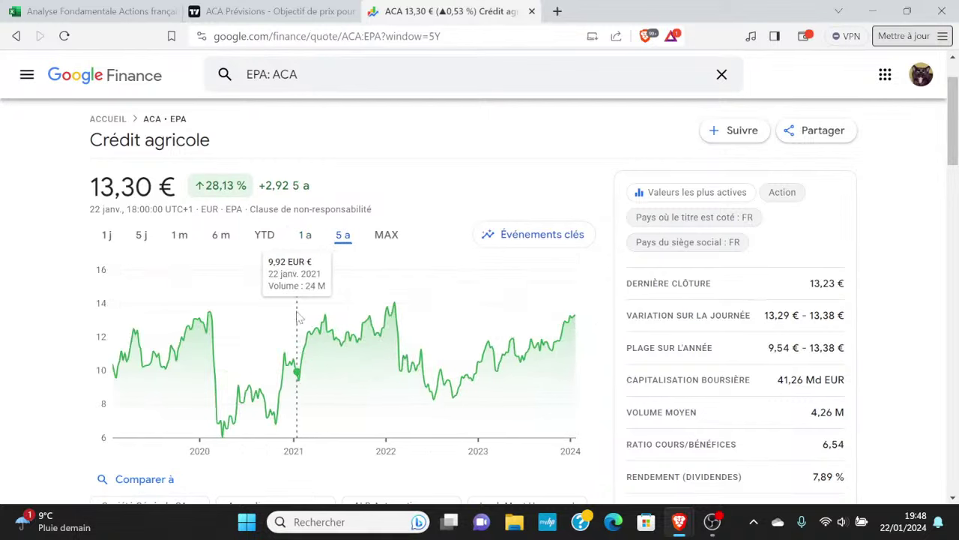
left_click_drag(297, 317, 598, 335)
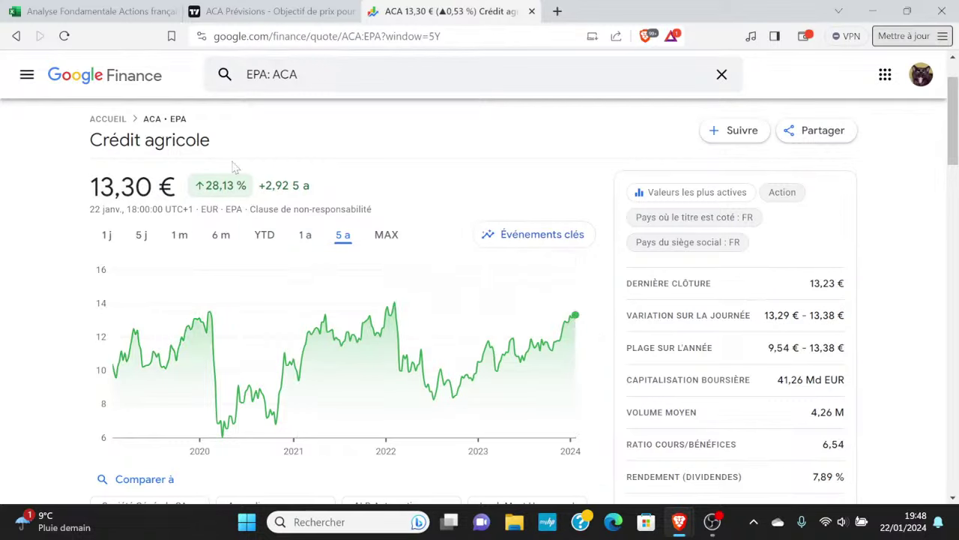
Step: In the workbook, copy Crédit Agricole's green Prévision BPA cell F4 onto Evolution Cours de bourse cell G4, and set G4 to 28%
left_click(147, 11)
left_click(402, 294)
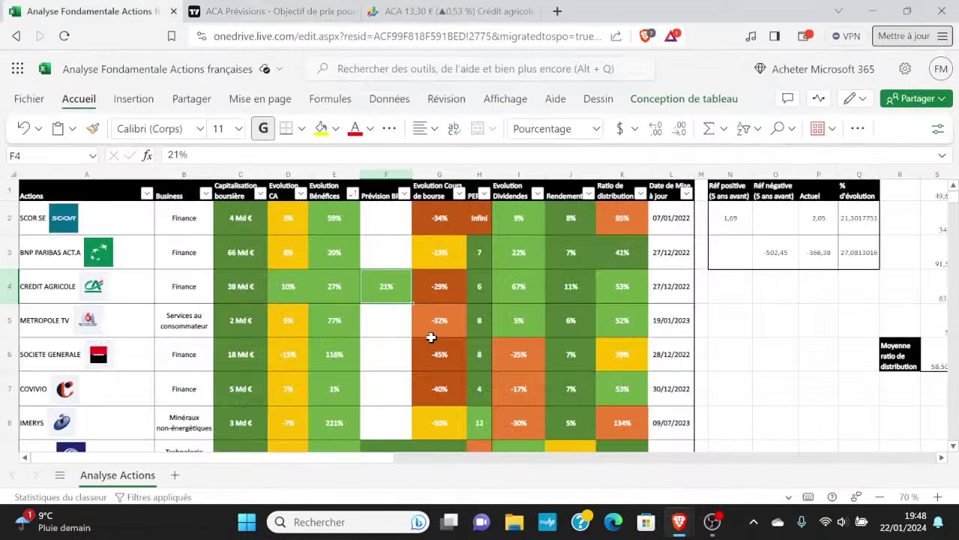
key("ctrl+c")
key("Right")
key("ctrl+v")
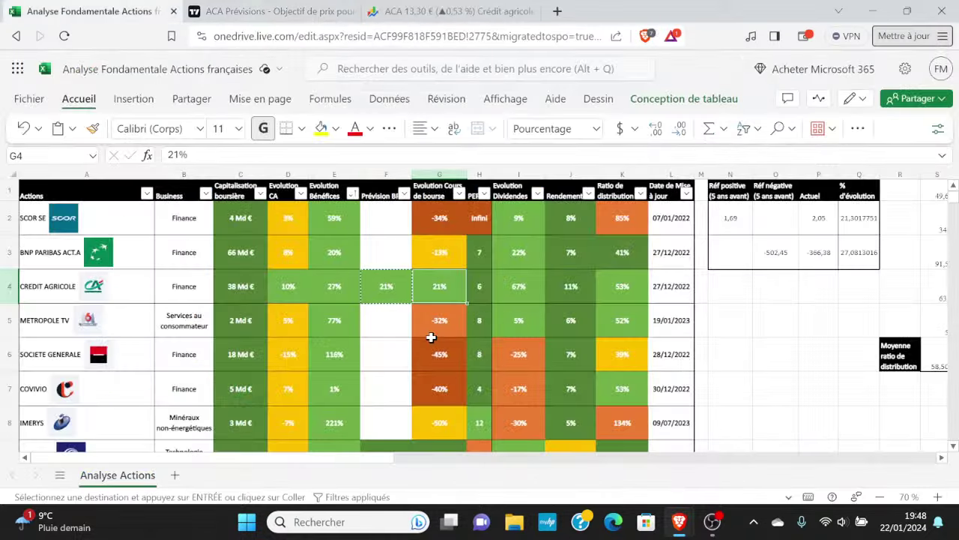
double_click(440, 283)
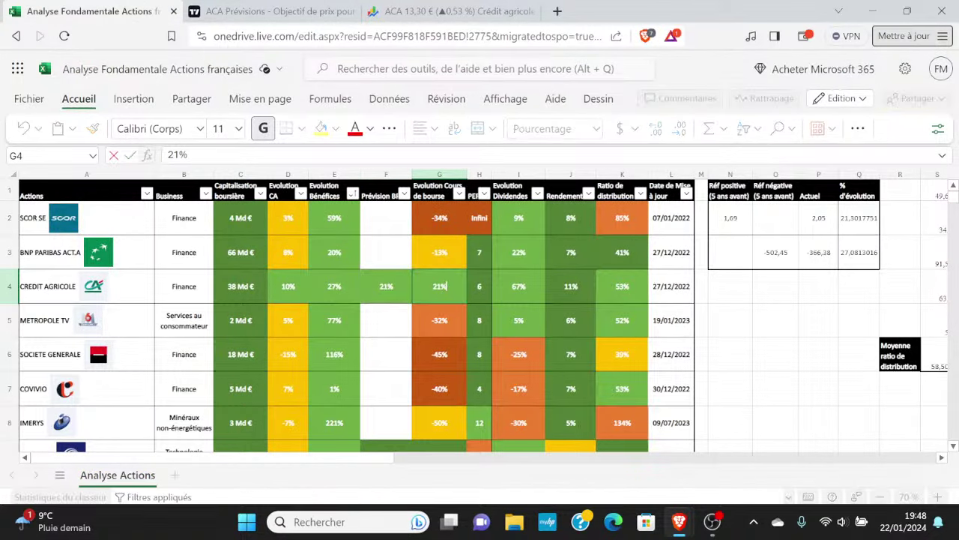
key("BackSpace")
key("BackSpace")
key("BackSpace")
type("28%")
key("Return")
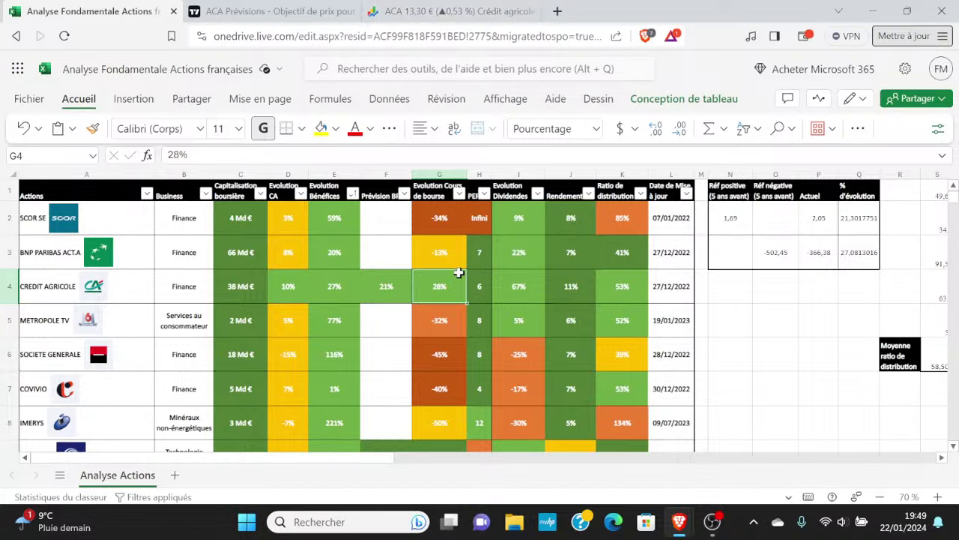
Step: On Crédit Agricole's Google Finance chart, measure the share price change from 30 December 2022 to the end of December 2023
left_click(335, 8)
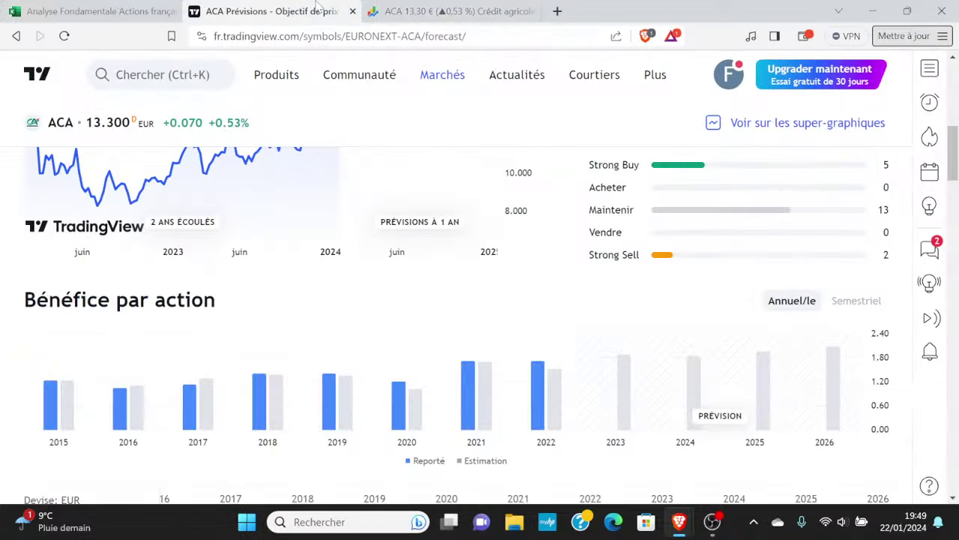
left_click(417, 9)
mouse_move(468, 306)
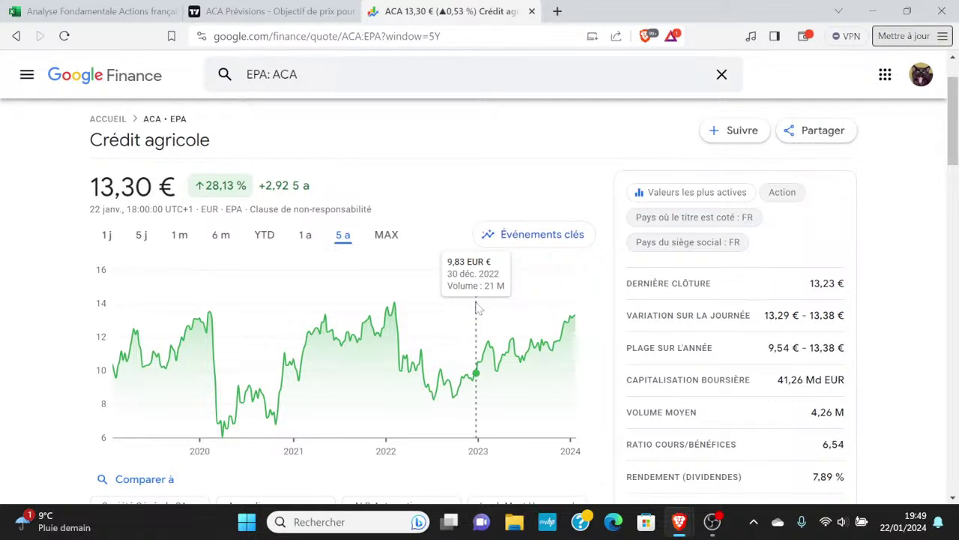
left_click_drag(477, 308, 570, 337)
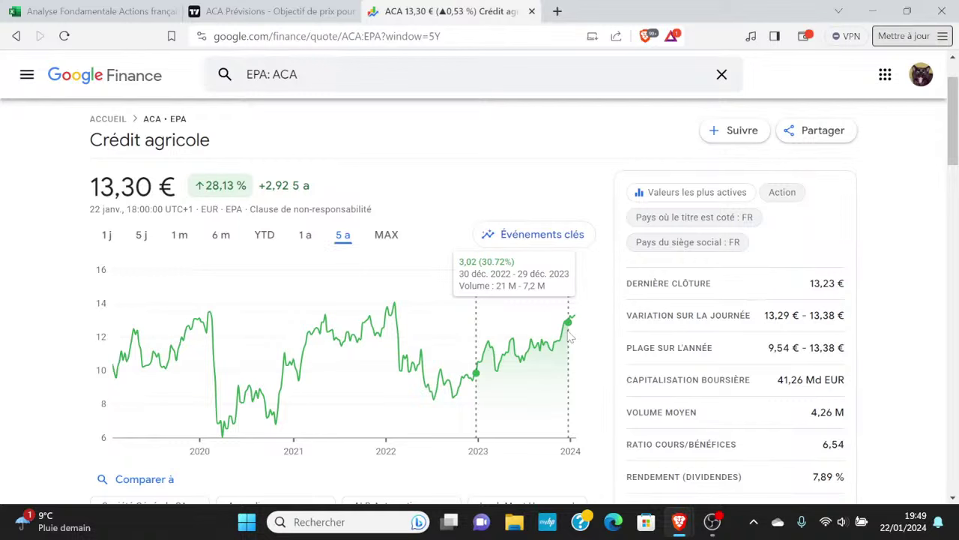
left_click_drag(570, 337, 570, 331)
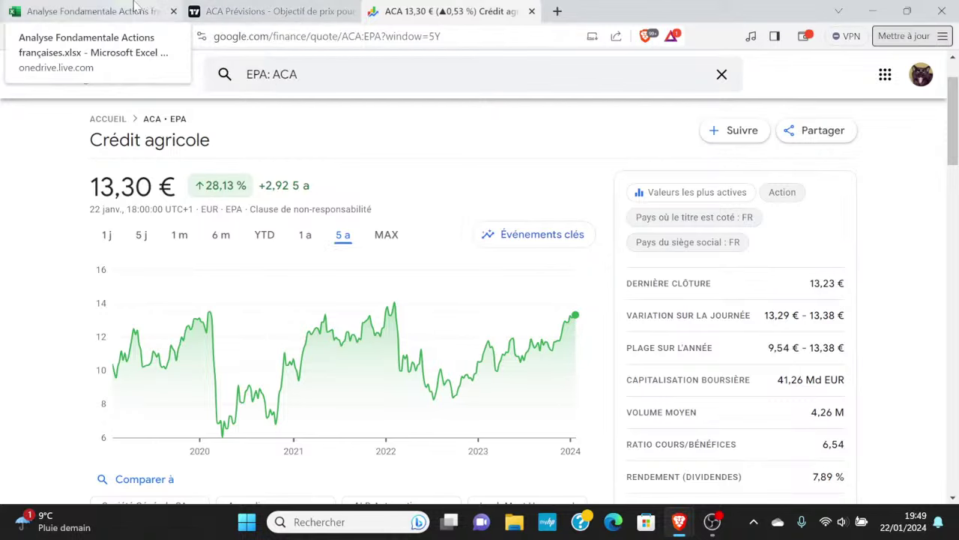
Step: Open Crédit Agricole's financial overview on TradingView and look up the trailing price-to-earnings ratio for the workbook's PER cell H4
left_click(135, 6)
left_click(480, 291)
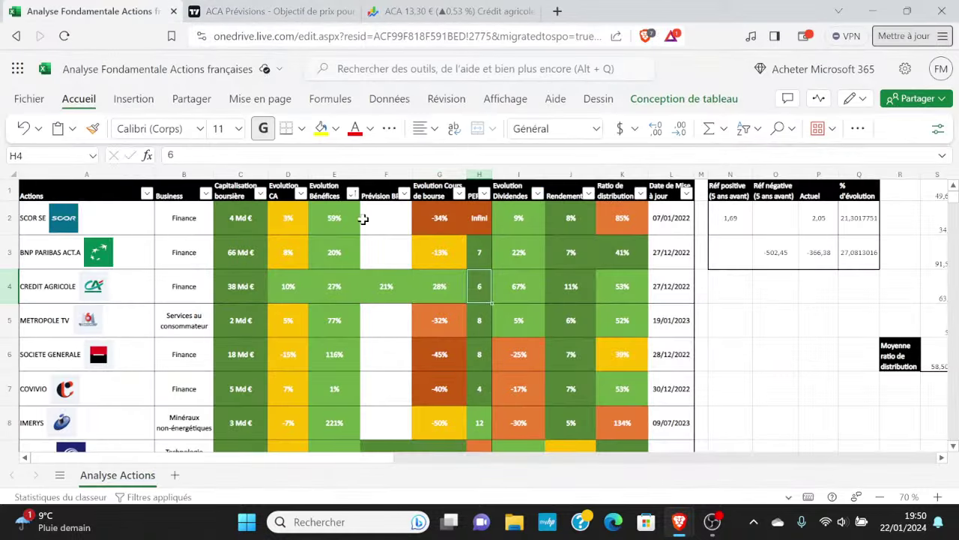
left_click(317, 7)
mouse_move(359, 75)
mouse_move(395, 339)
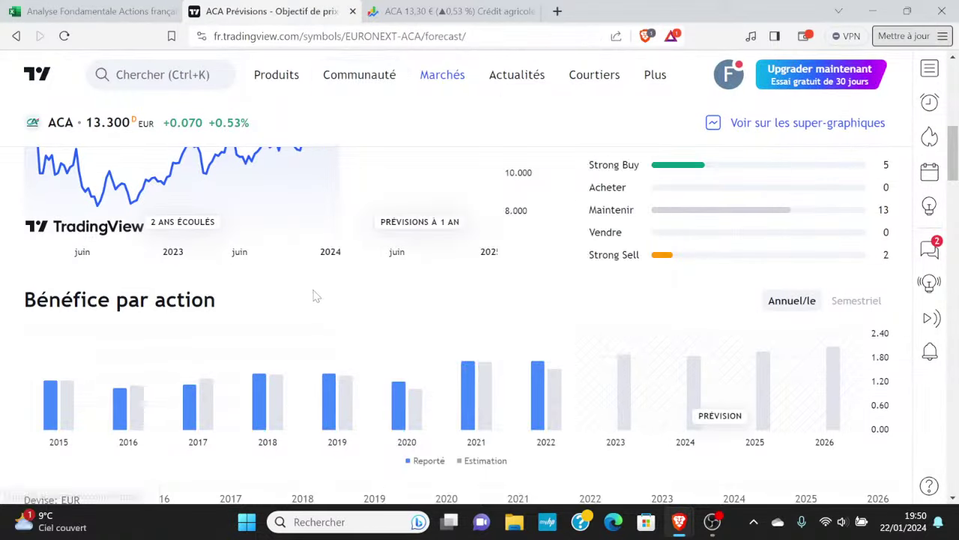
scroll(410, 309, "up", 10)
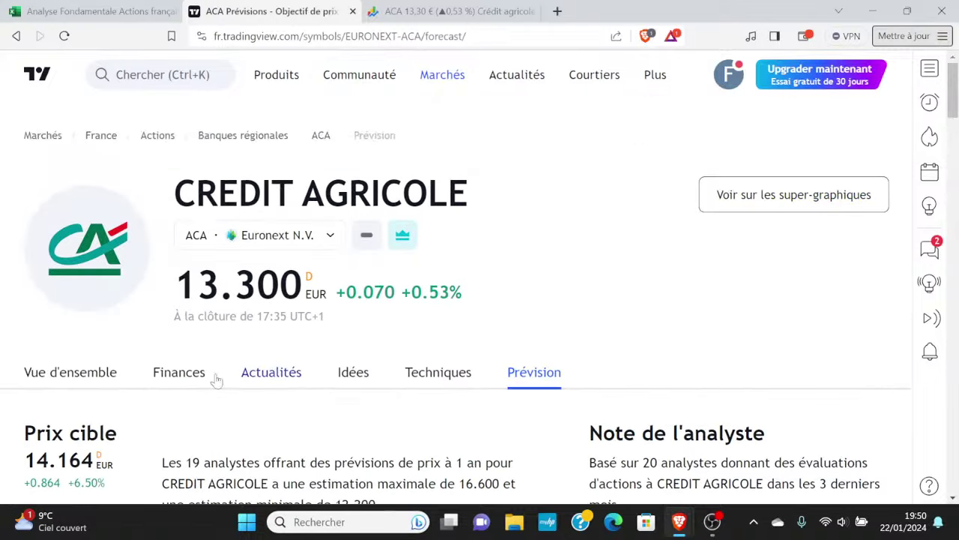
left_click(176, 370)
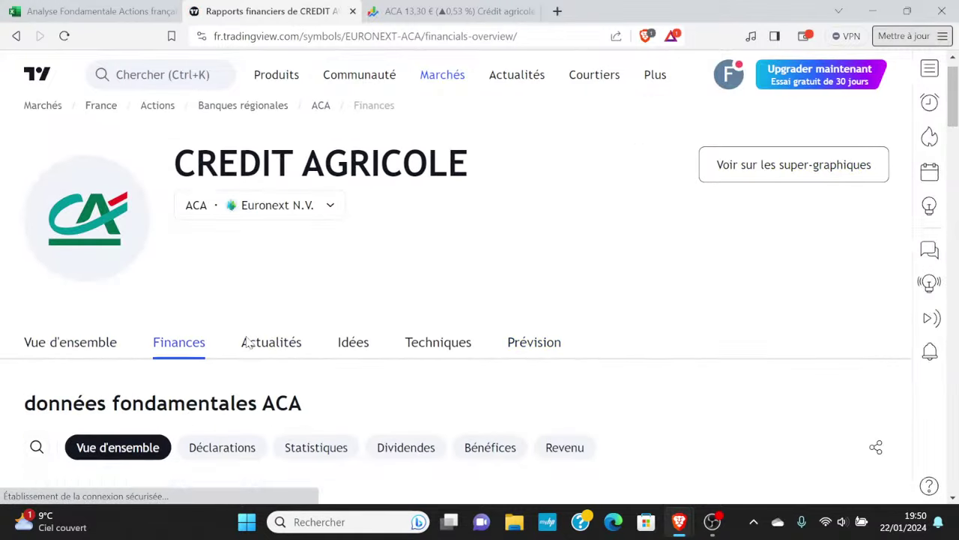
left_click_drag(522, 287, 487, 259)
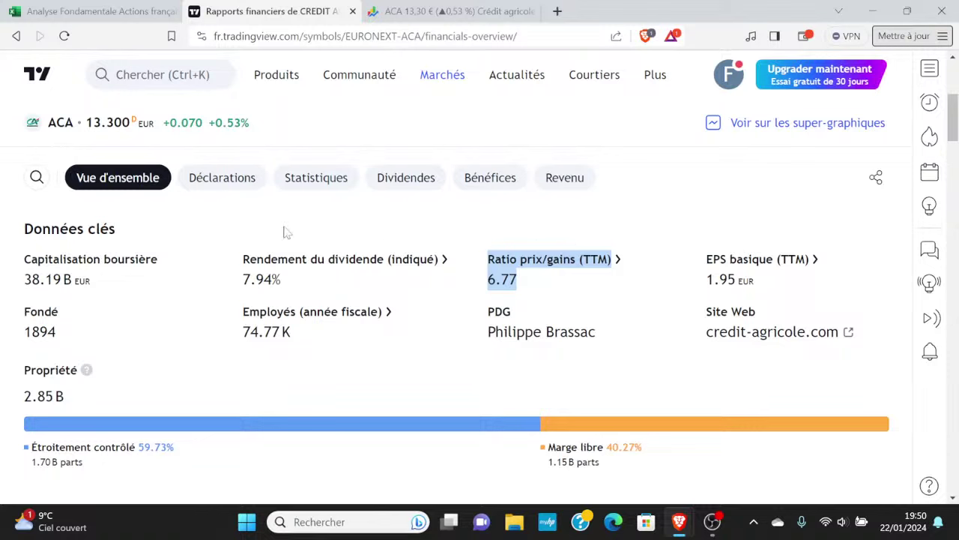
Step: In the workbook, set Crédit Agricole's PER in cell H4 to 7
left_click(126, 9)
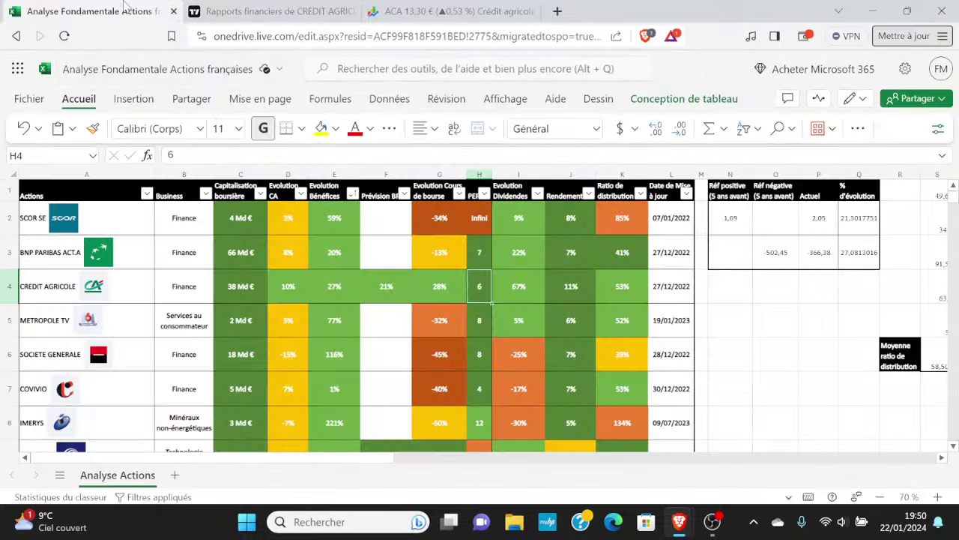
double_click(482, 284)
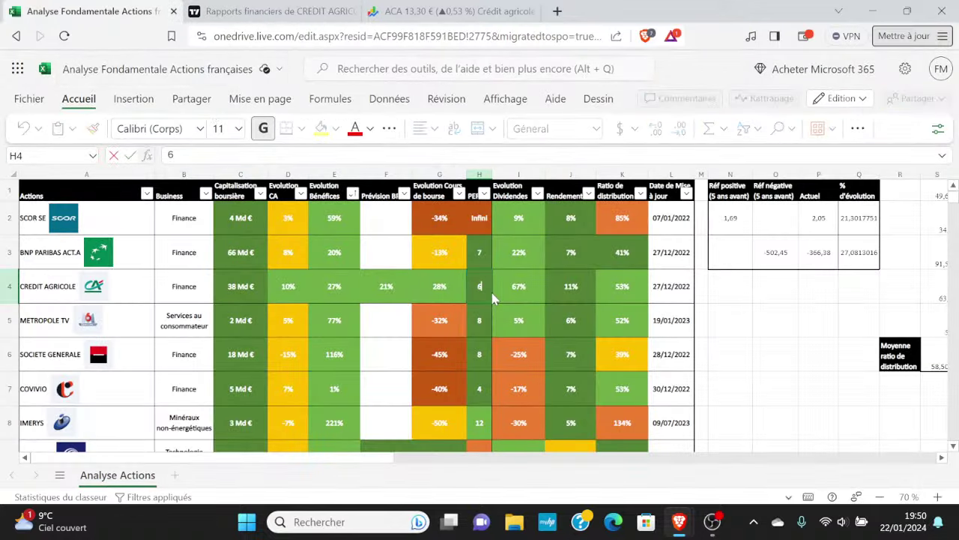
key("BackSpace")
type("7")
left_click(488, 291)
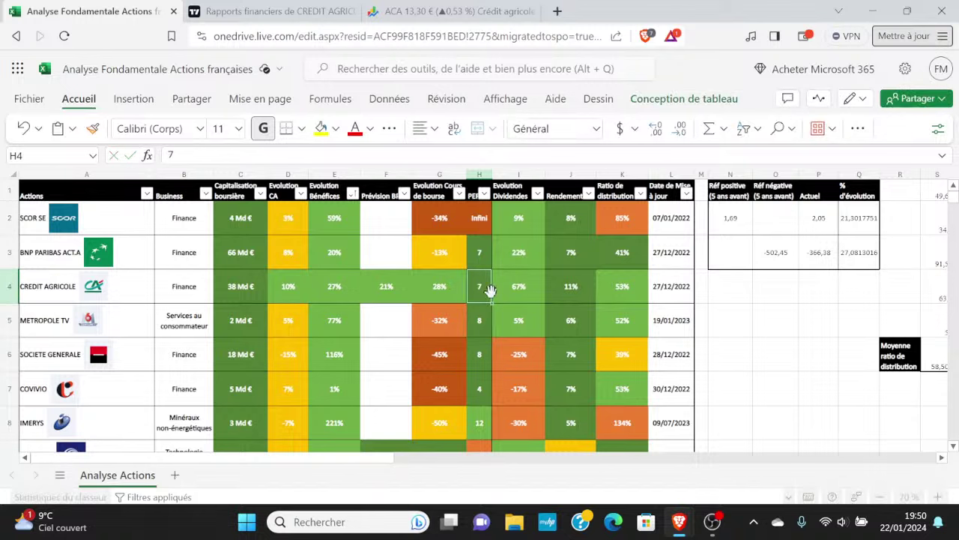
left_click(482, 359)
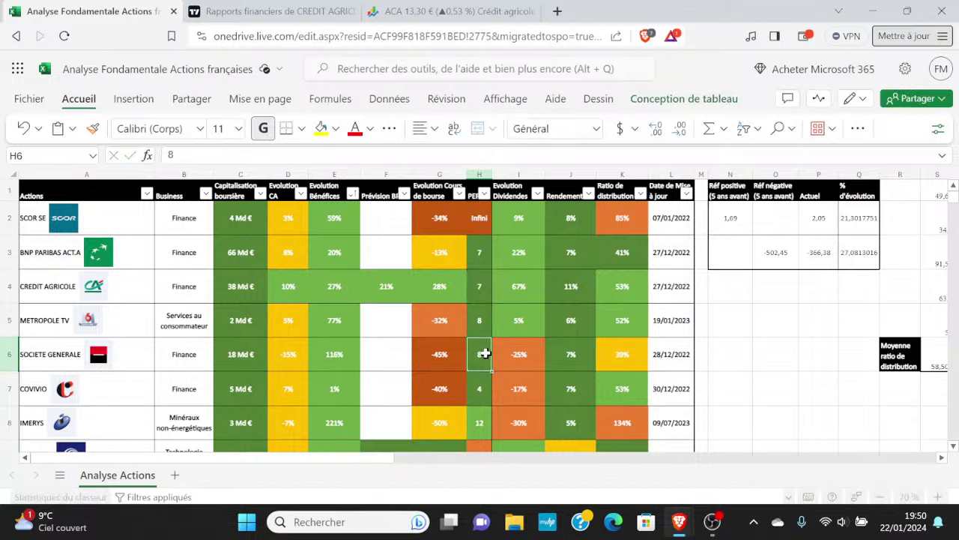
left_click(486, 255)
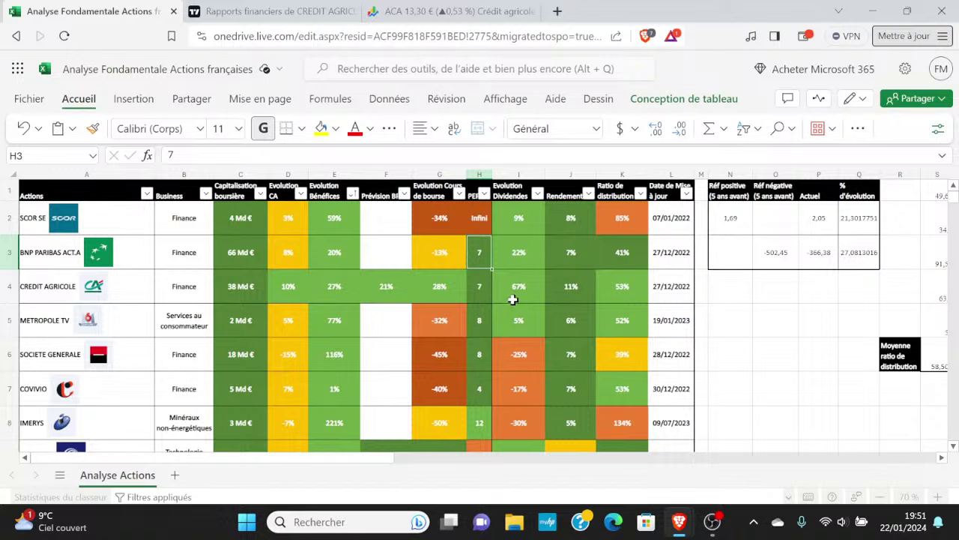
left_click_drag(510, 296, 622, 288)
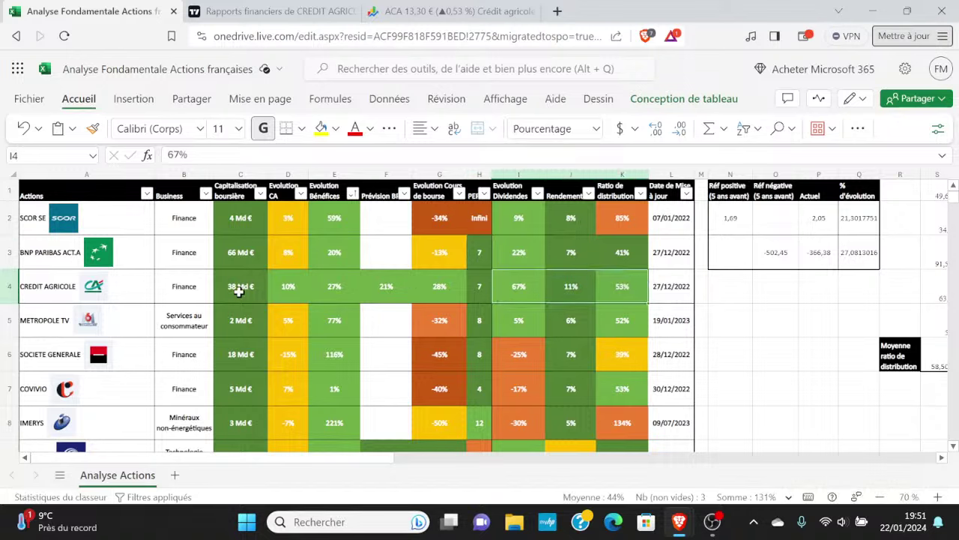
left_click_drag(239, 292, 478, 292)
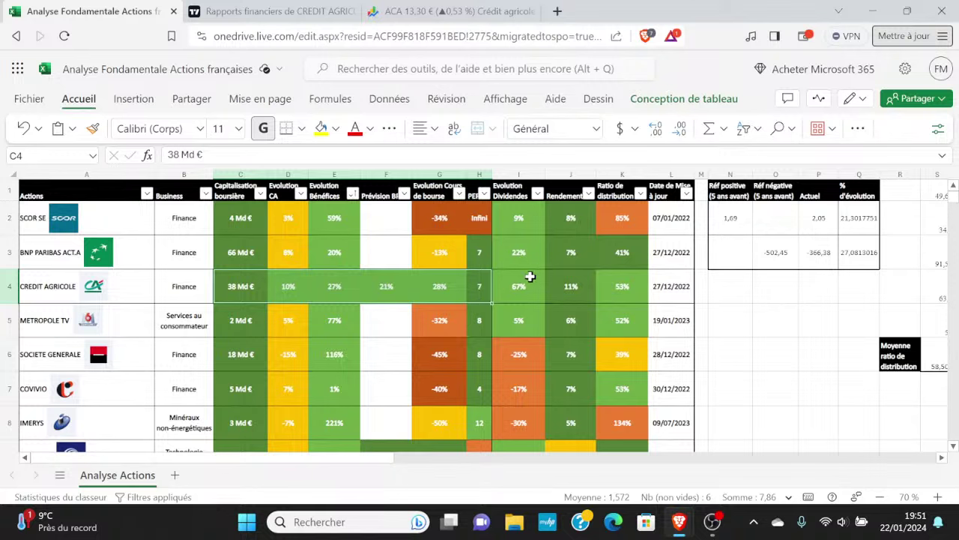
left_click_drag(530, 276, 638, 289)
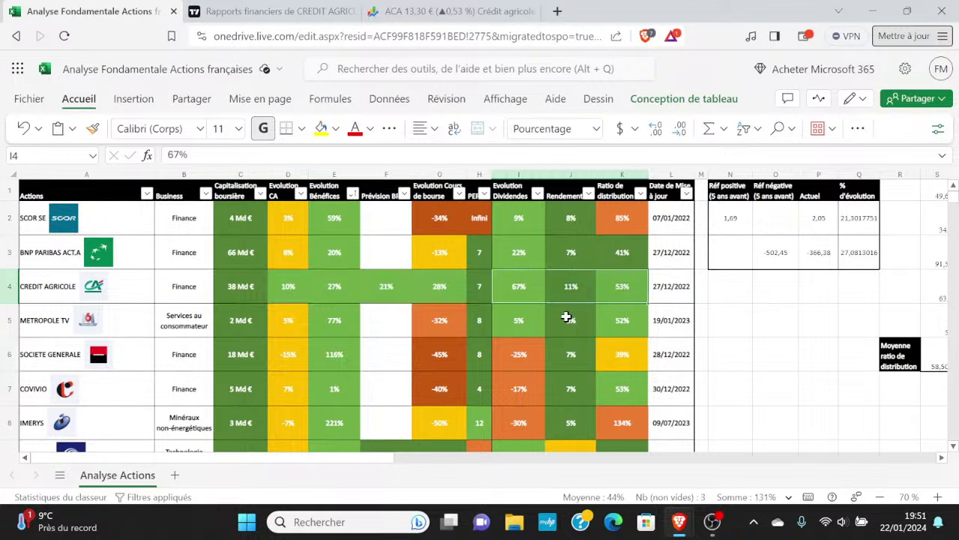
Step: Open Crédit Agricole's dividend data on TradingView and look up the latest payment date in the dividend payment history
left_click(232, 10)
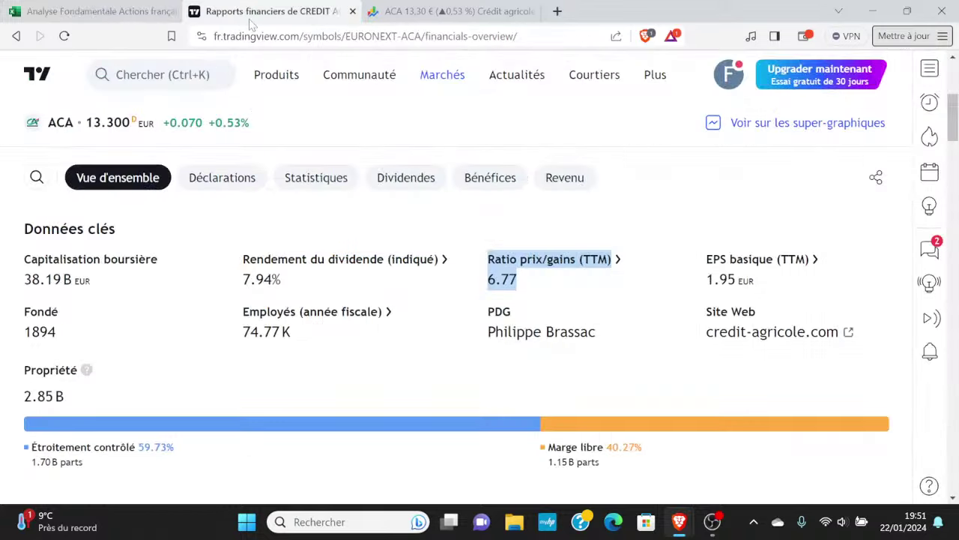
left_click(431, 180)
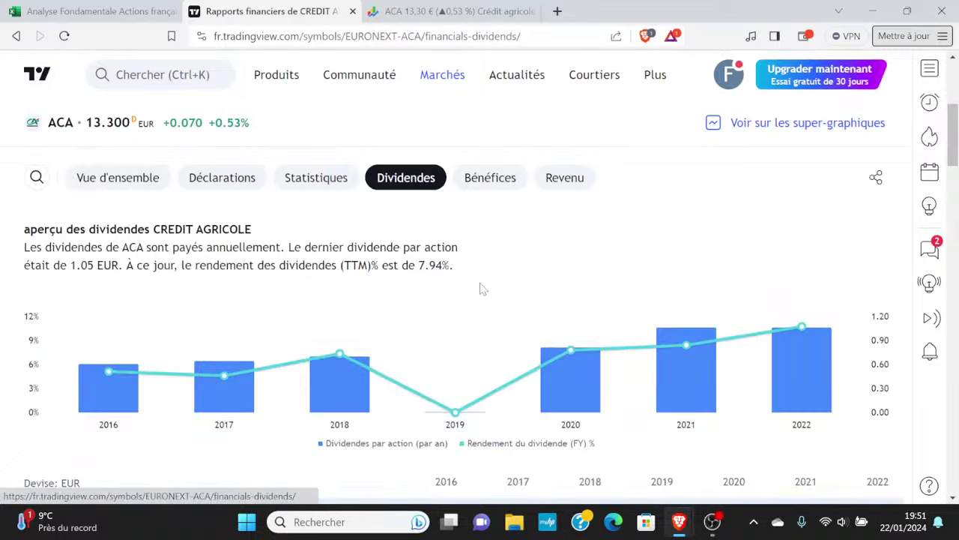
scroll(483, 290, "down", 1)
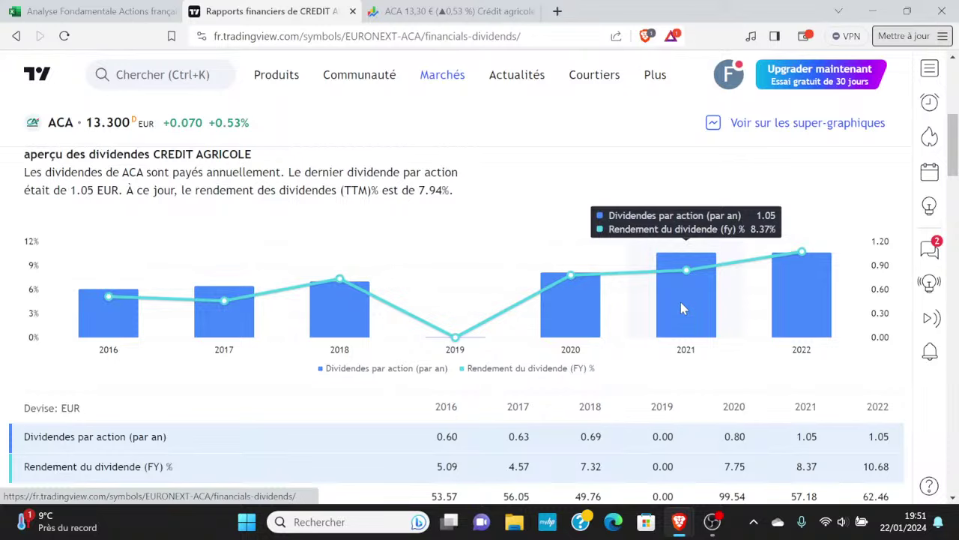
scroll(431, 254, "down", 5)
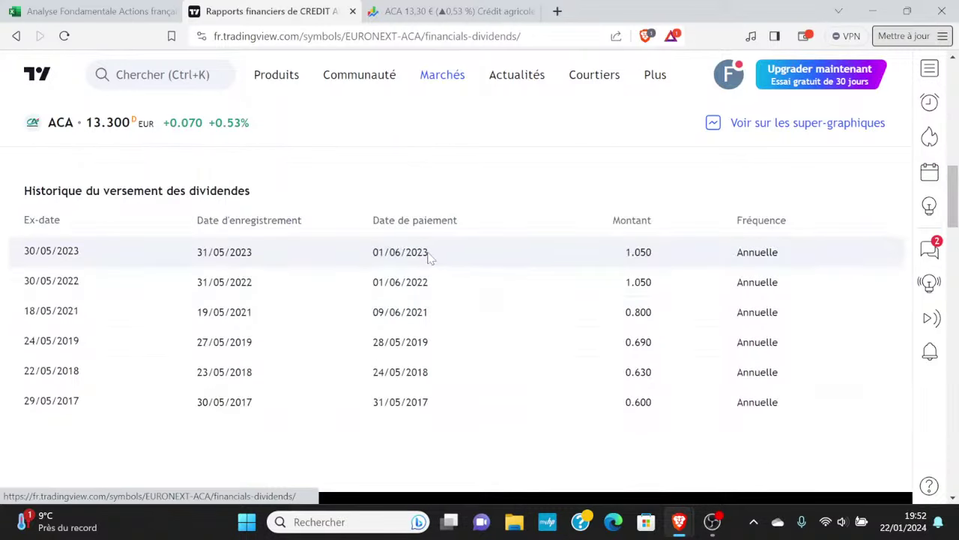
left_click_drag(429, 254, 366, 252)
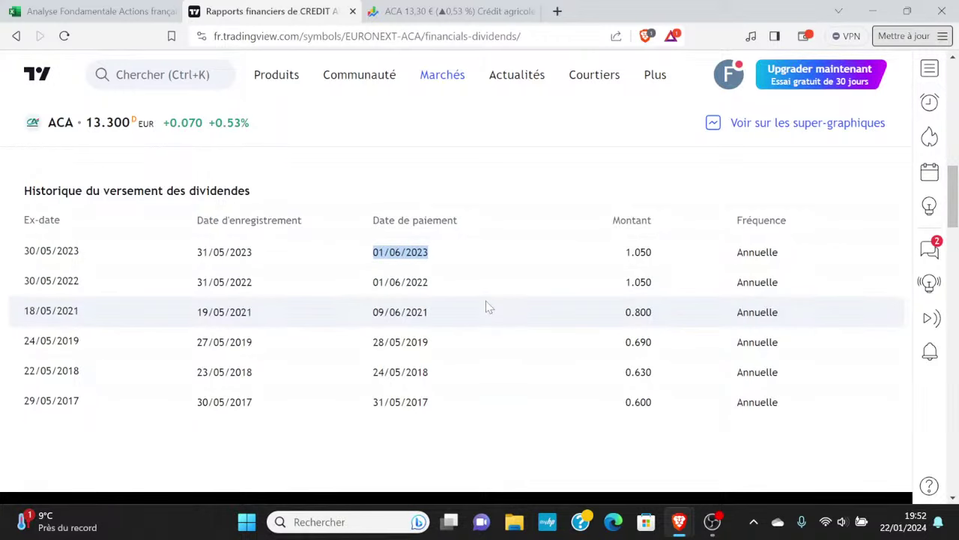
Step: Examine Crédit Agricole's yearly dividends per share in the chart and table, comparing them with the payment history
scroll(487, 304, "up", 4)
scroll(658, 295, "down", 2)
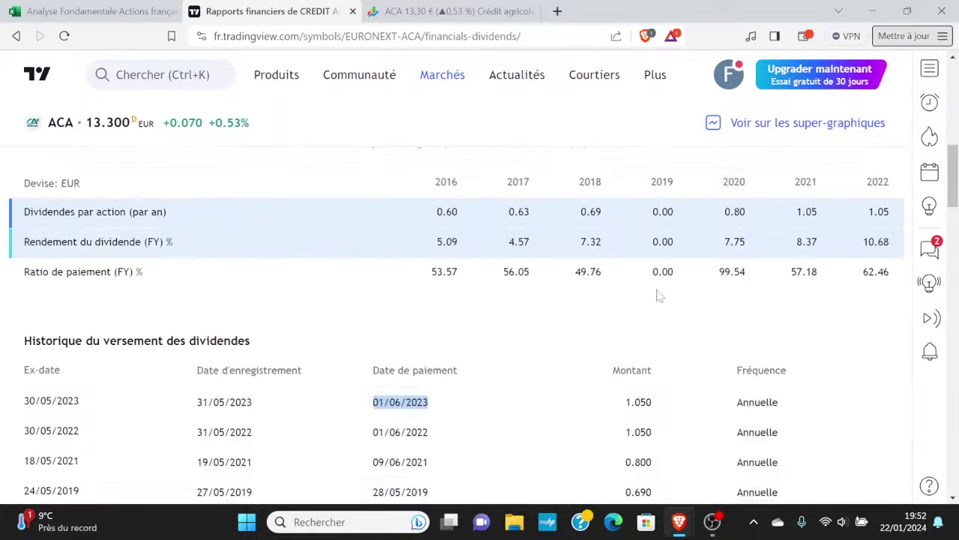
scroll(637, 308, "down", 1)
scroll(750, 308, "up", 3)
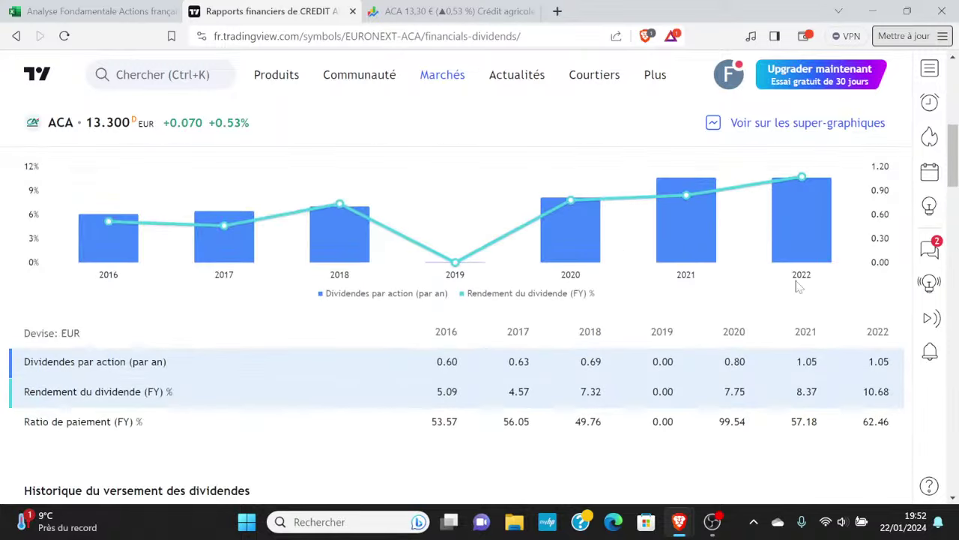
scroll(802, 300, "up", 1)
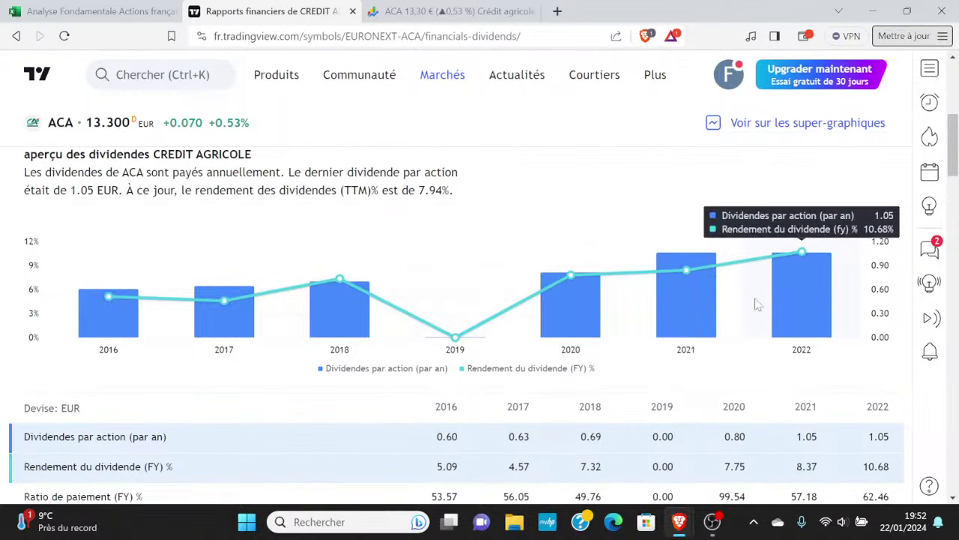
scroll(653, 303, "down", 2)
scroll(653, 304, "down", 2)
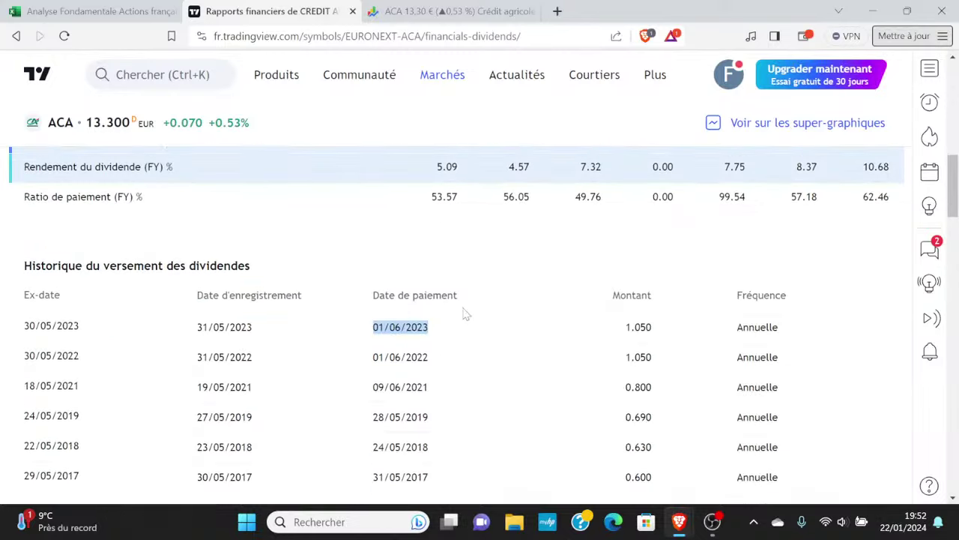
scroll(465, 315, "up", 1)
scroll(464, 315, "down", 1)
scroll(464, 315, "up", 4)
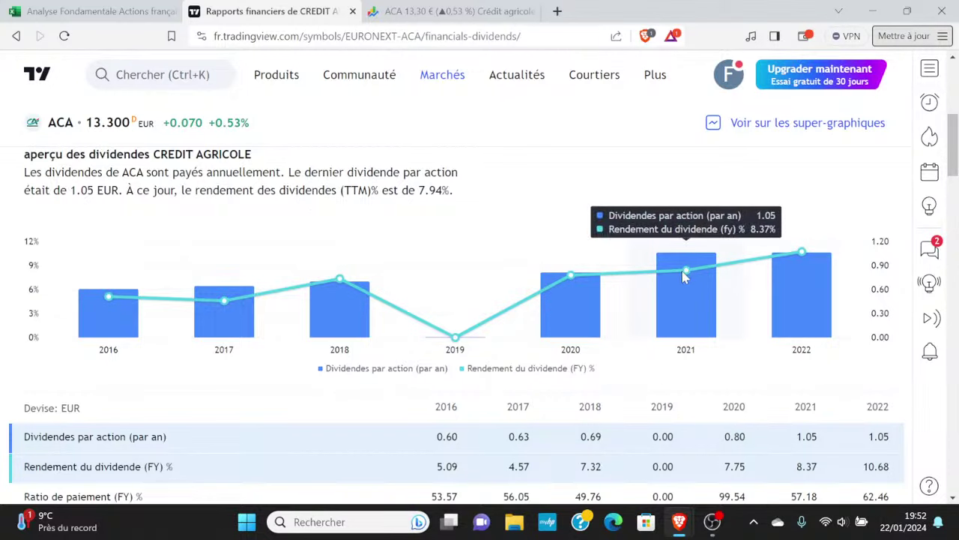
scroll(684, 277, "down", 1)
scroll(684, 277, "up", 1)
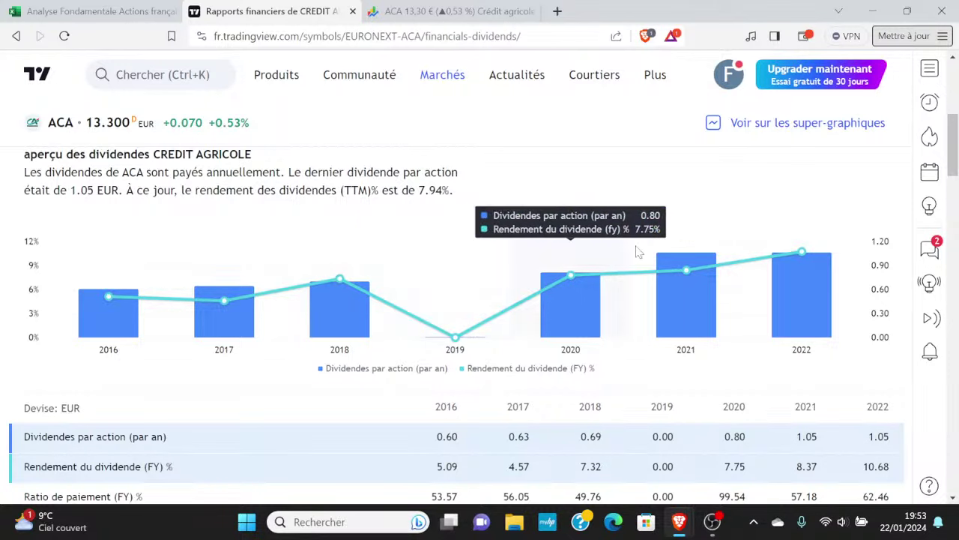
Step: In the workbook's evolution calculator, set the positive five-year reference N2 to 0,69 and the Actuel value P2 to 1,05
left_click(142, 11)
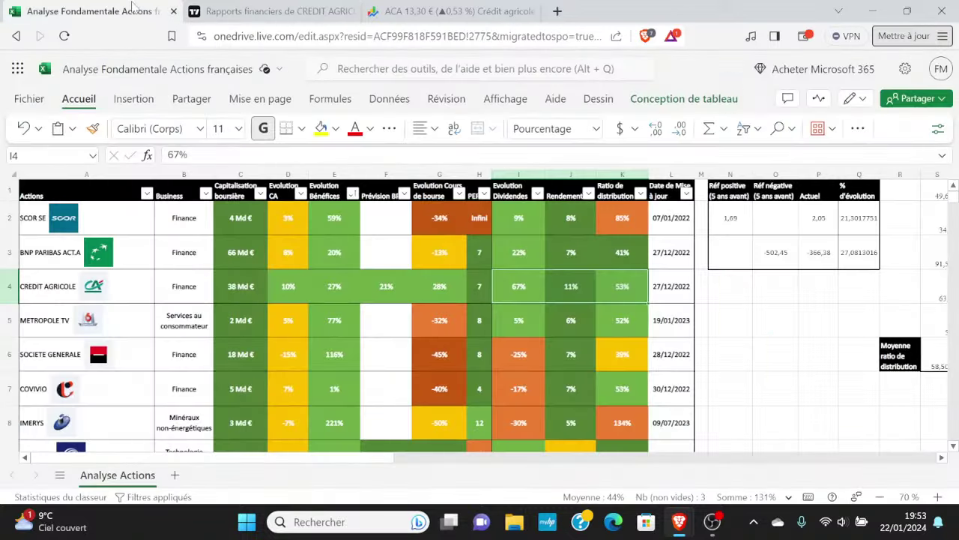
left_click(729, 217)
type("0,69")
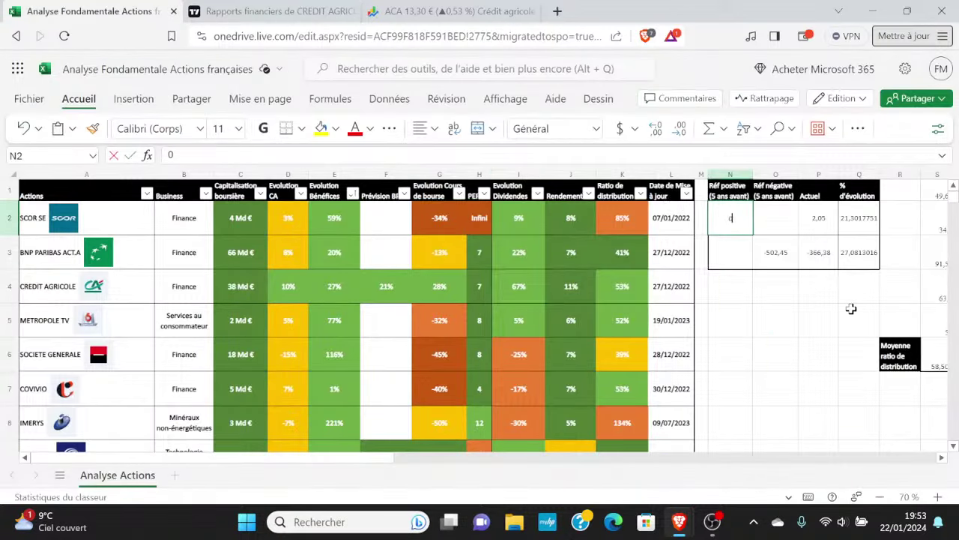
key("Tab")
key("Tab")
type("1,05")
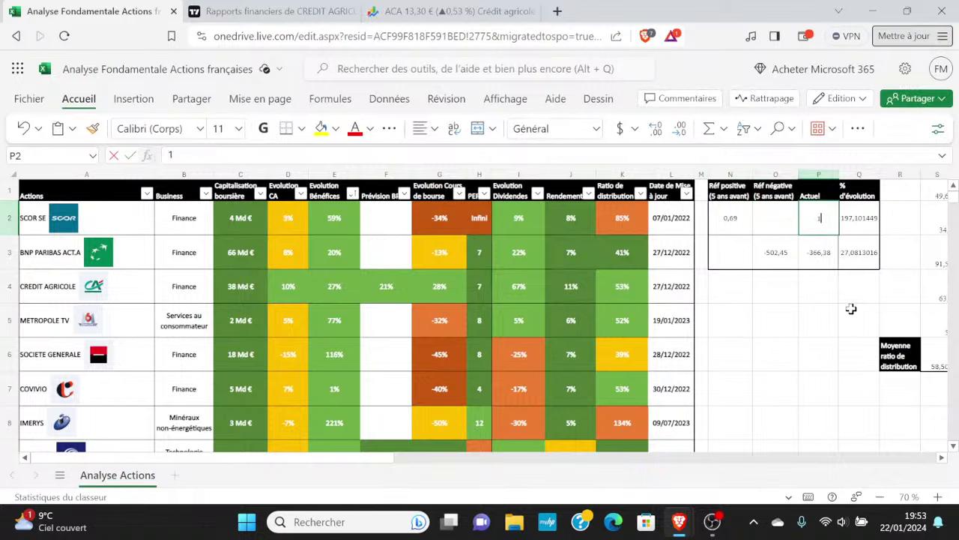
key("Return")
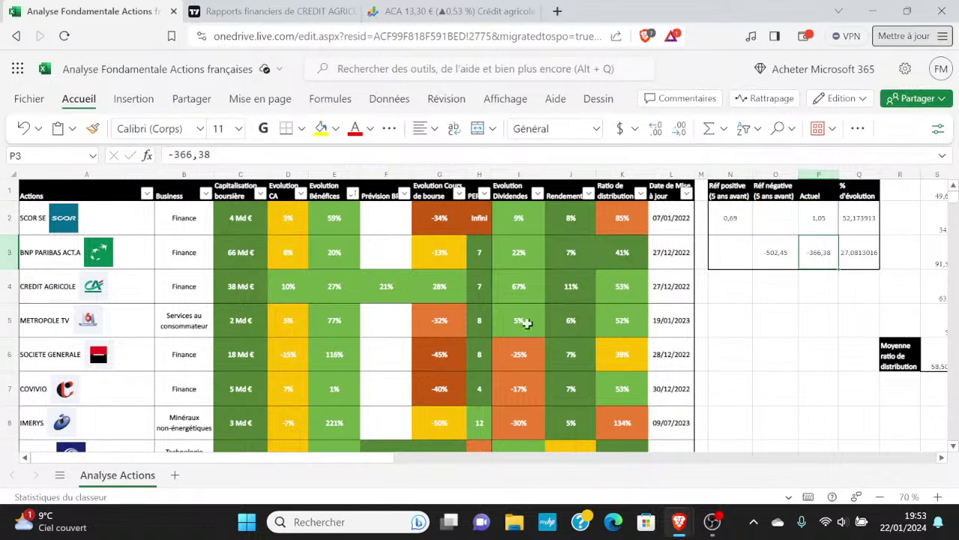
Step: Set Crédit Agricole's Evolution Dividendes in cell I4 to 52%
left_click(521, 289)
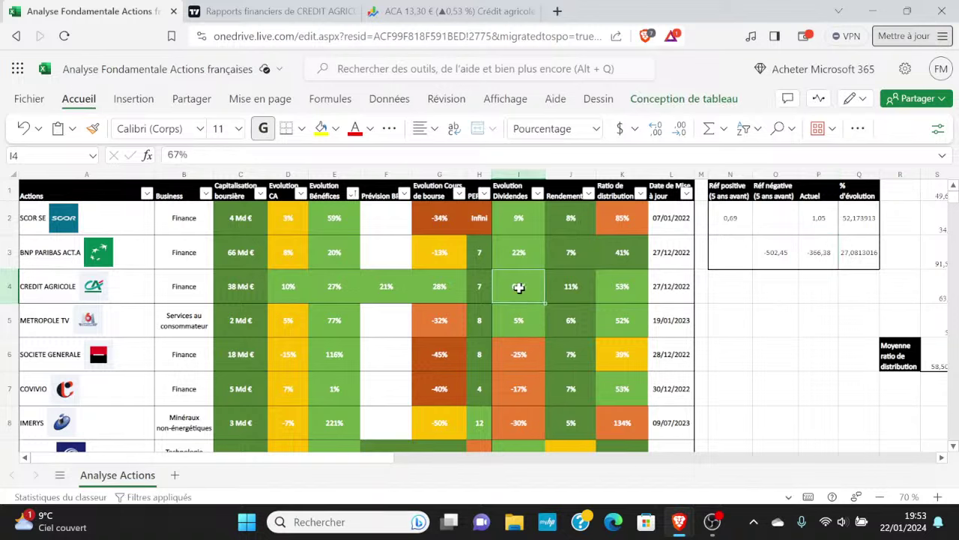
double_click(519, 287)
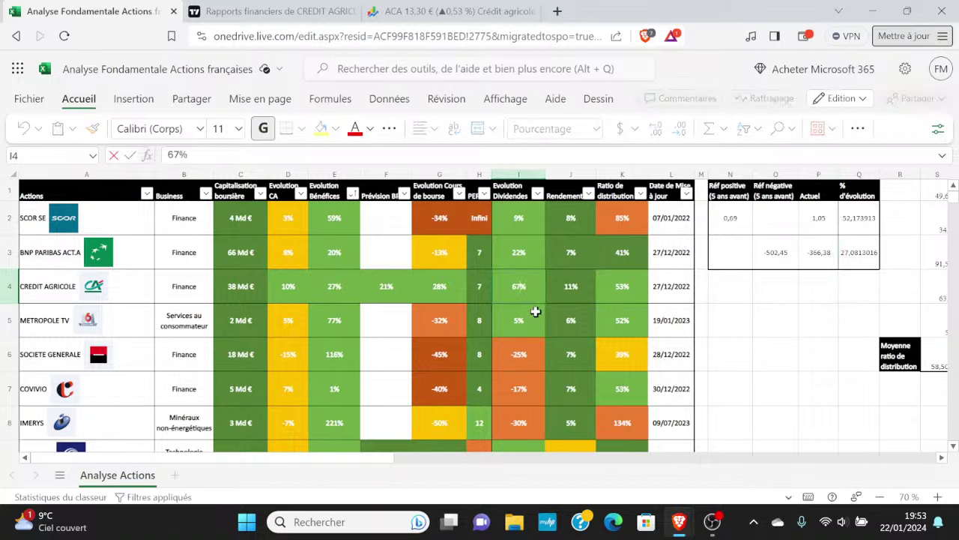
key("BackSpace")
key("BackSpace")
key("BackSpace")
type("52")
key("Return")
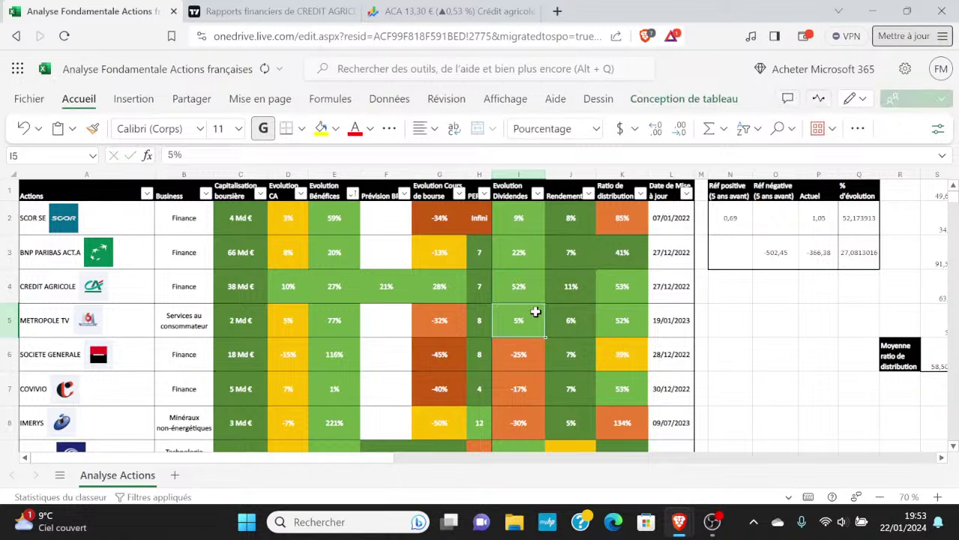
key("Up")
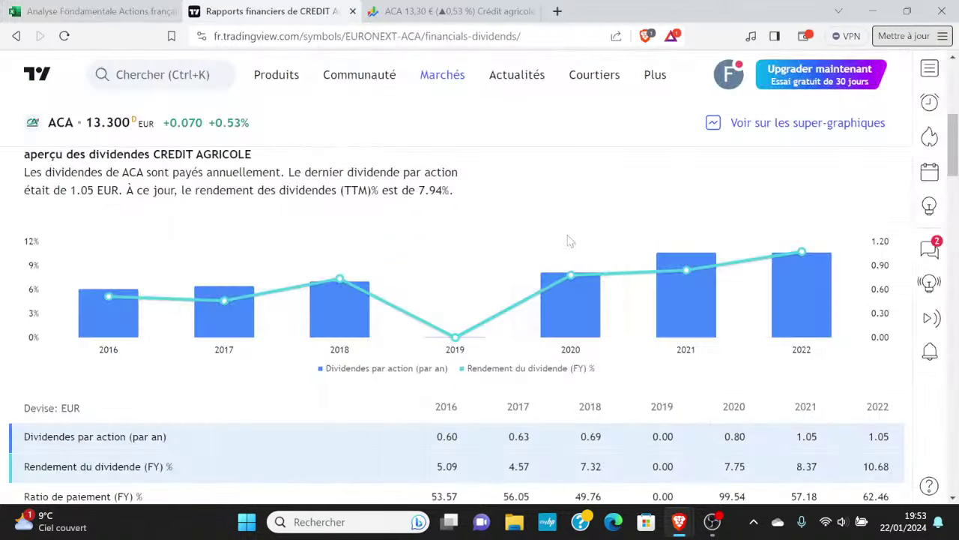
Step: Open Crédit Agricole's financial overview on TradingView and look up the indicated dividend yield for the workbook's Rendement cell J4
left_click(300, 12)
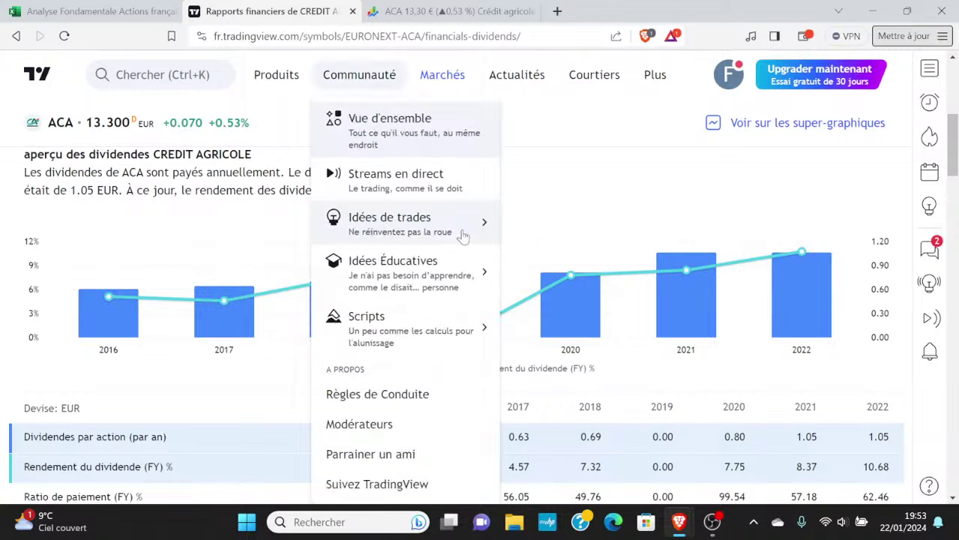
left_click(154, 6)
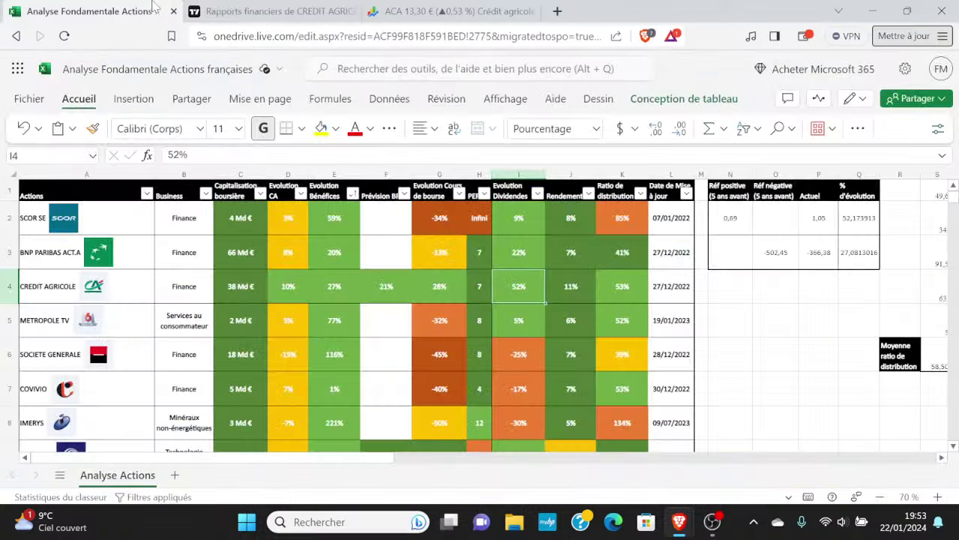
left_click(270, 12)
scroll(145, 255, "up", 3)
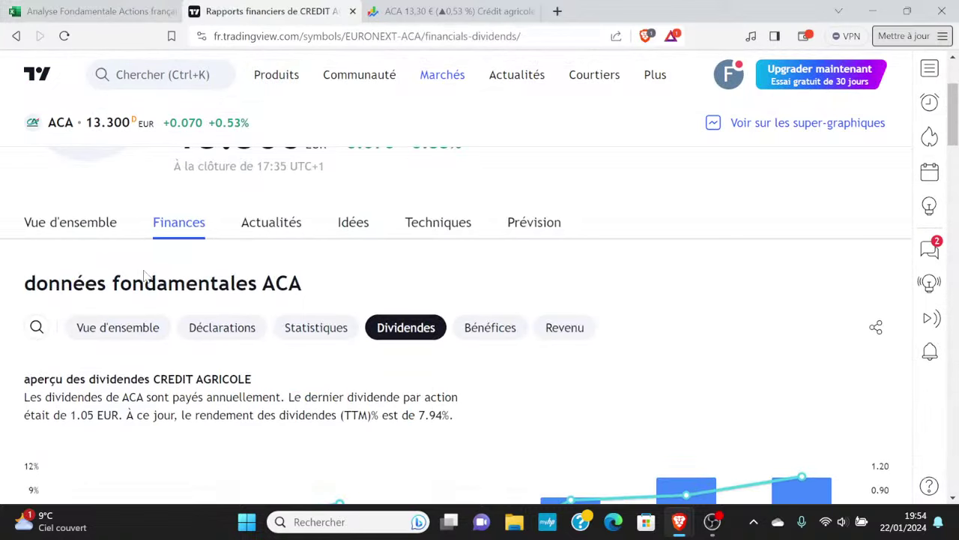
left_click(129, 331)
scroll(274, 271, "down", 1)
scroll(274, 271, "down", 1)
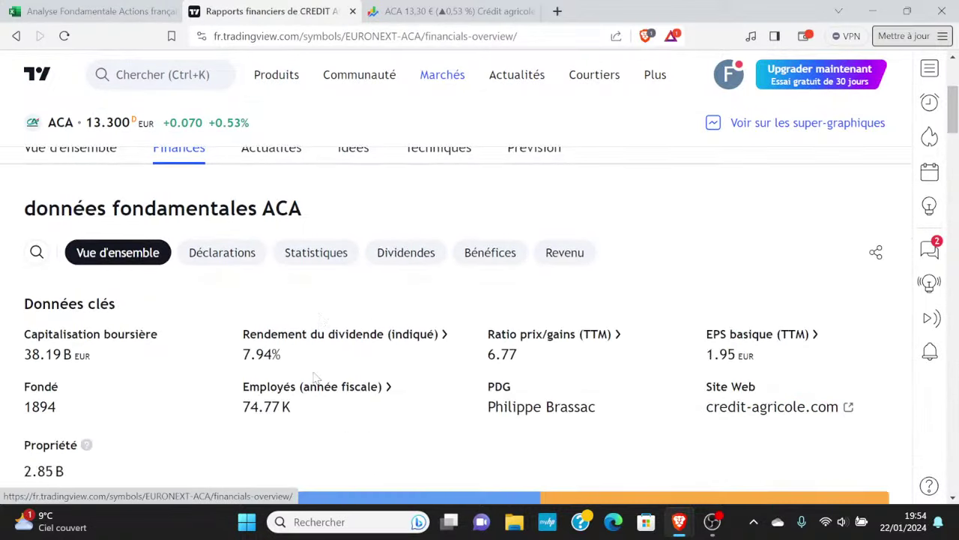
left_click_drag(287, 355, 234, 347)
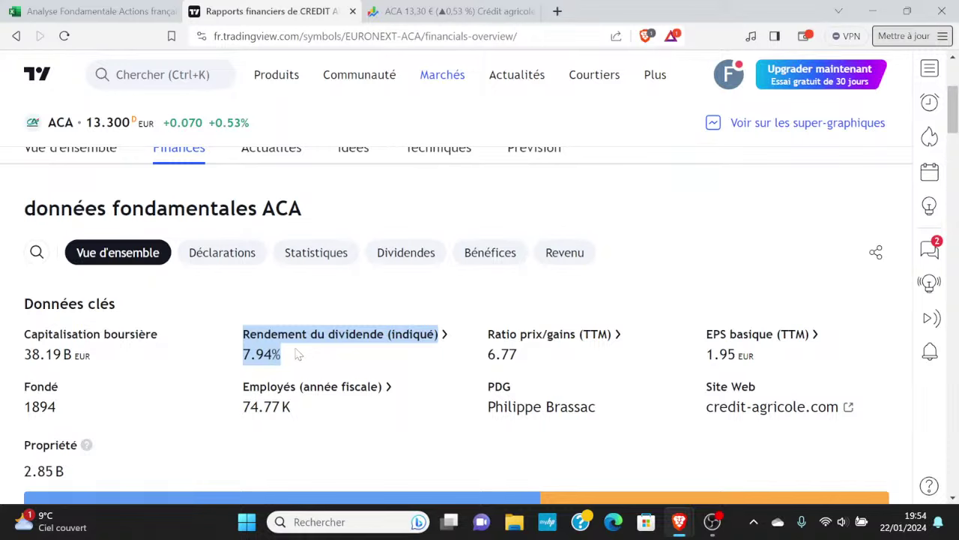
Step: In the workbook, set Crédit Agricole's Rendement in cell J4 to 8%
left_click(120, 16)
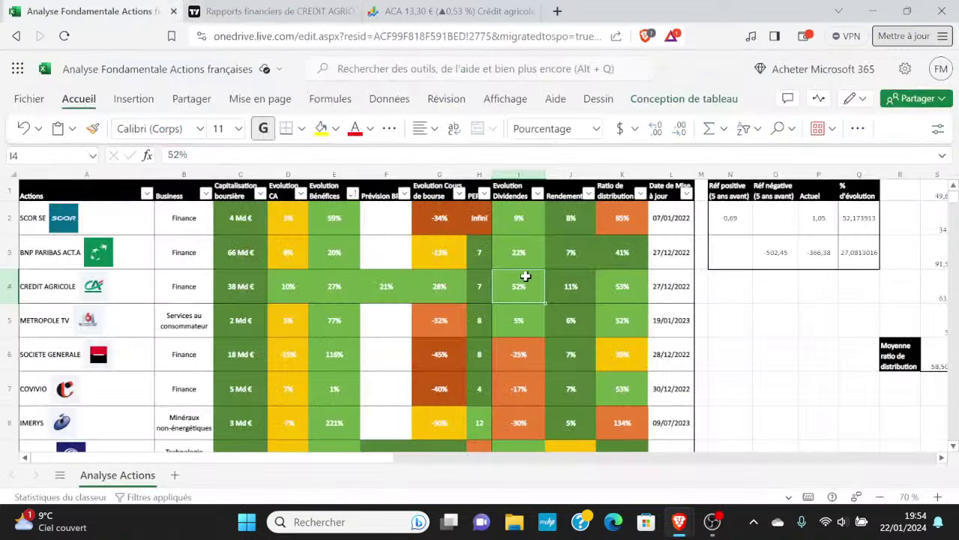
left_click(568, 287)
double_click(570, 288)
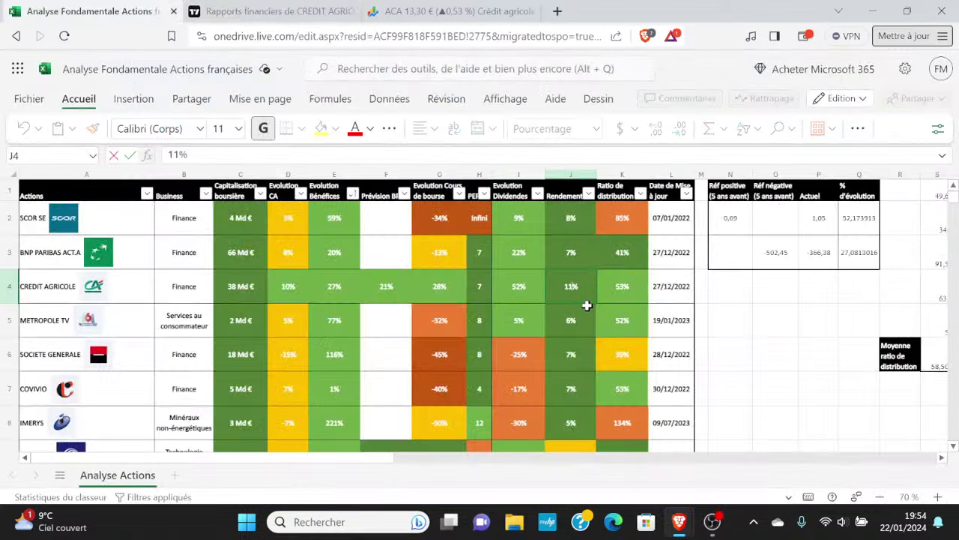
key("BackSpace")
key("BackSpace")
type("8")
key("ctrl+Return")
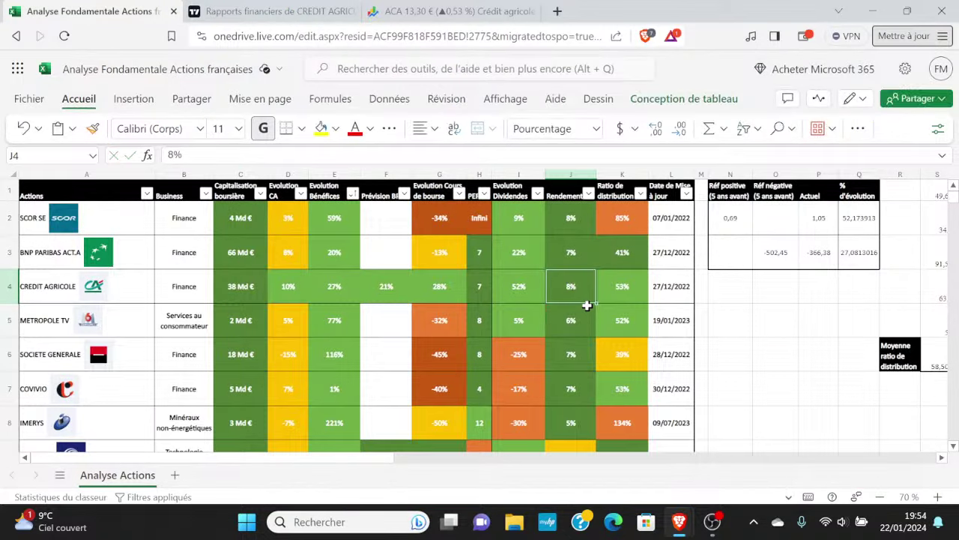
left_click(436, 283)
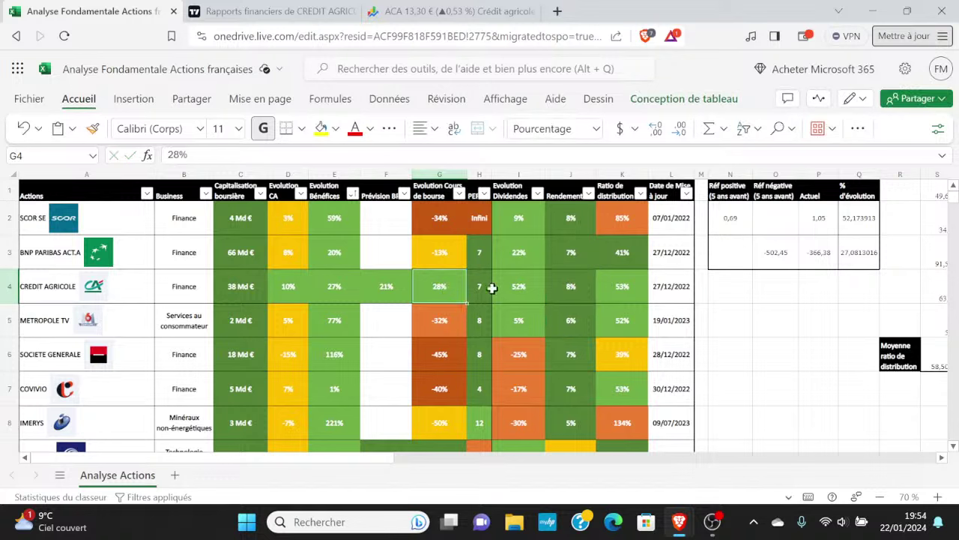
left_click(574, 286)
left_click(432, 279)
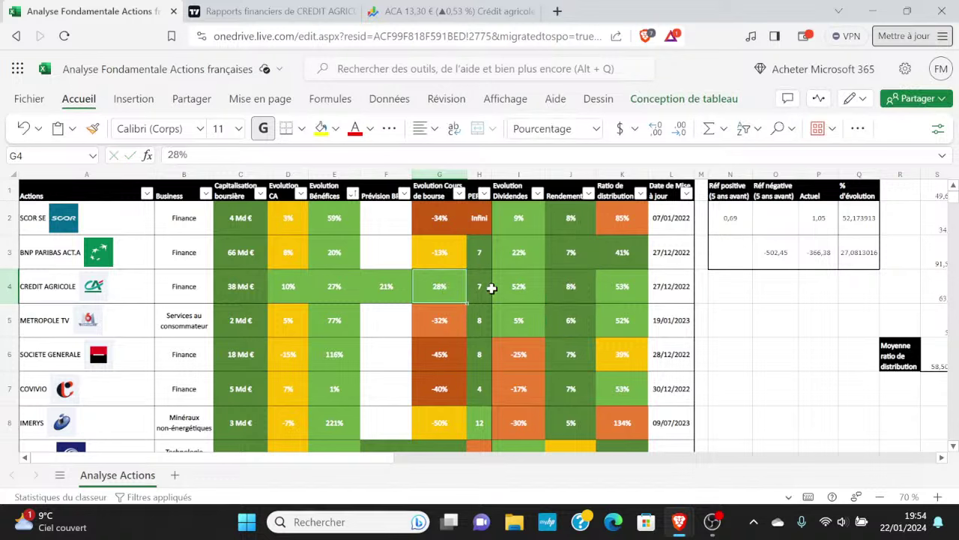
left_click(574, 286)
left_click(439, 281)
left_click(573, 286)
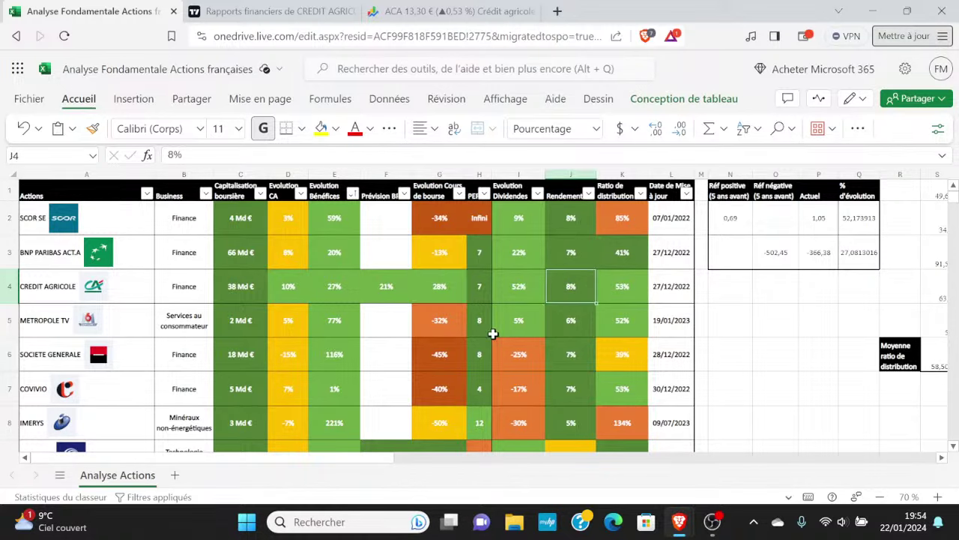
Step: Open Crédit Agricole's dividend data on TradingView and chart its payout ratio (Ratio de paiement) for the workbook's Ratio de distribution cell K4
left_click(611, 286)
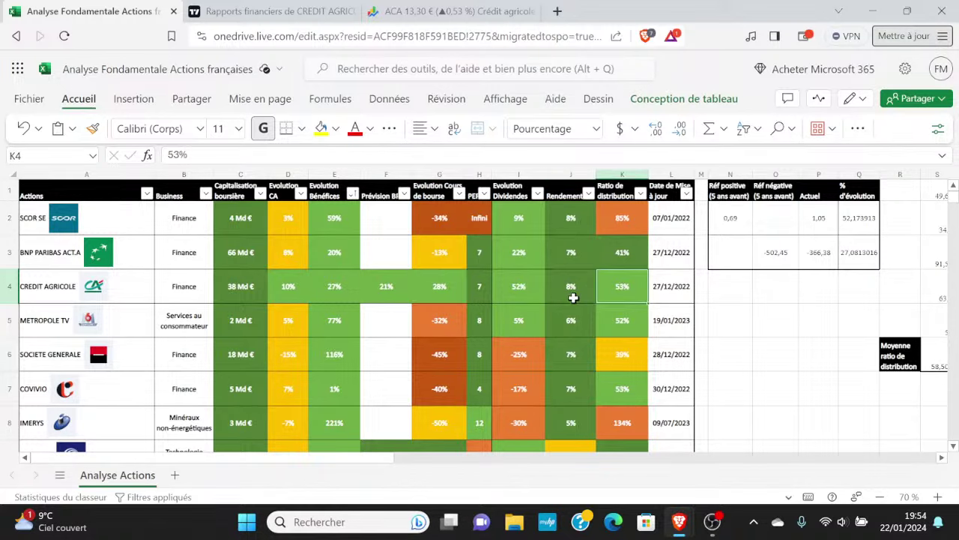
left_click(290, 13)
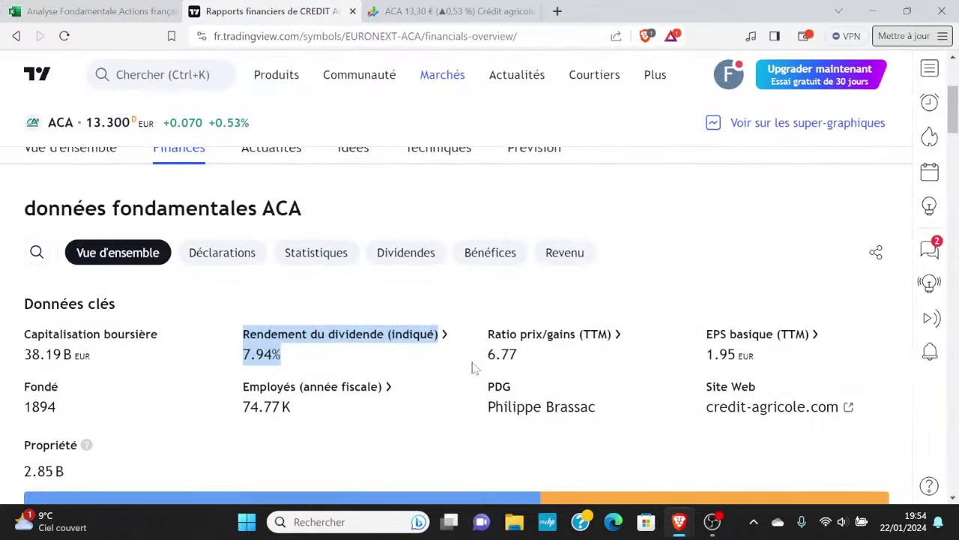
left_click(411, 258)
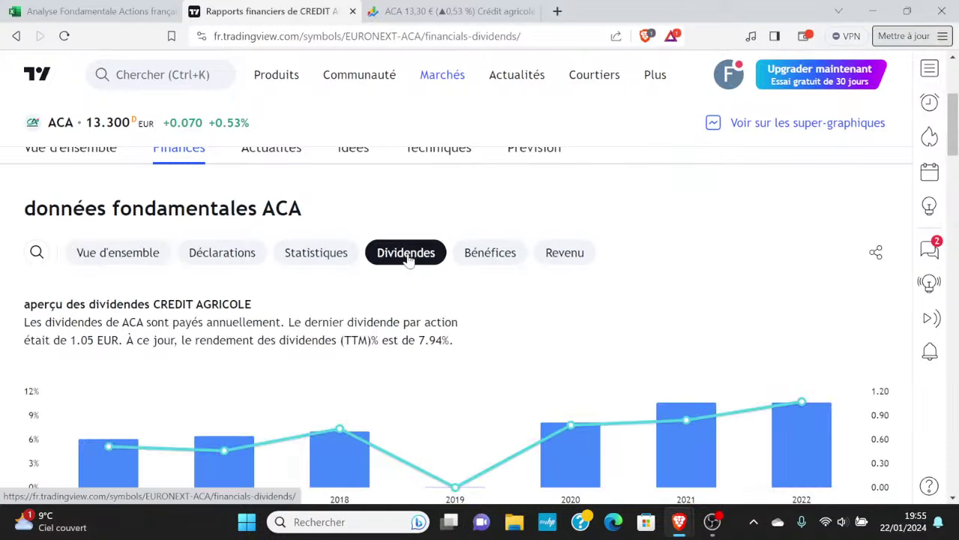
scroll(367, 299, "down", 3)
scroll(367, 303, "down", 1)
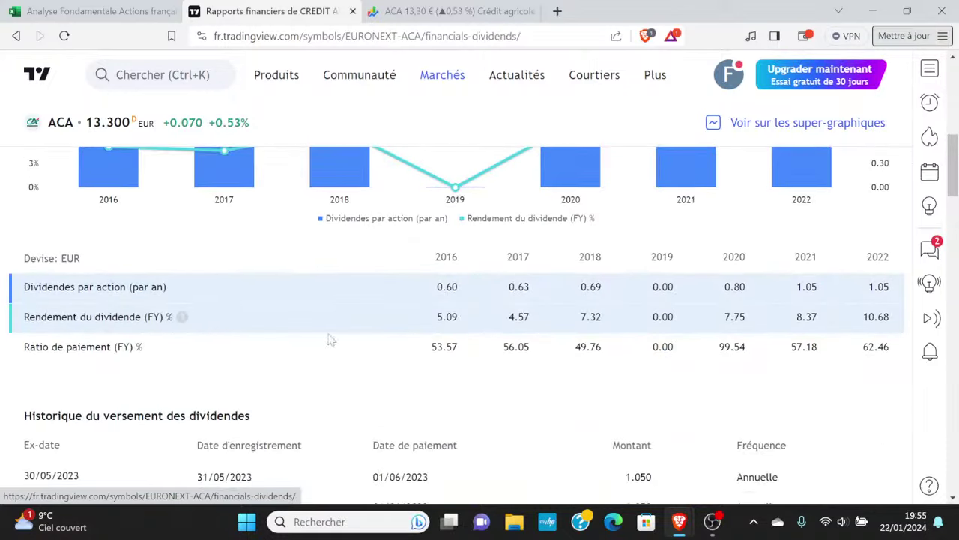
left_click(328, 320)
left_click(329, 350)
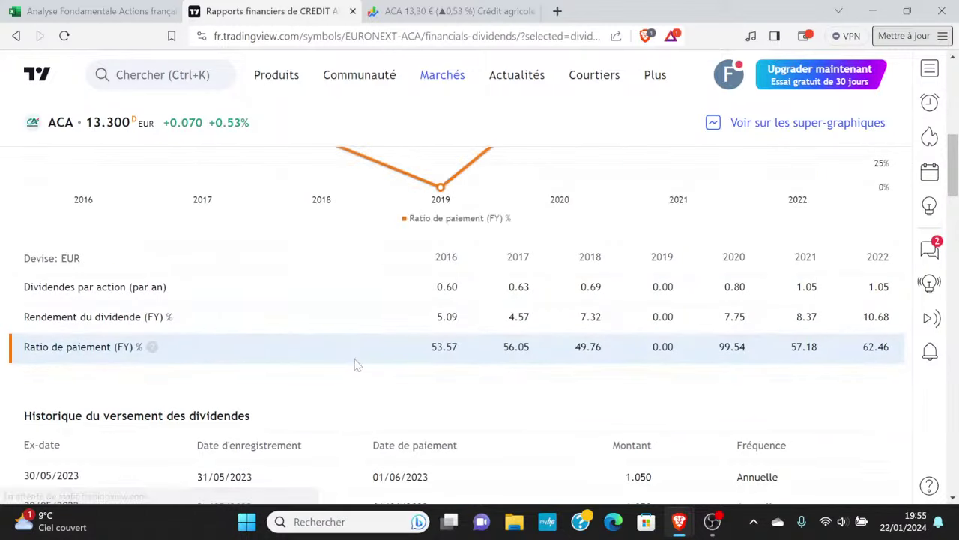
scroll(358, 363, "up", 3)
scroll(358, 362, "down", 3)
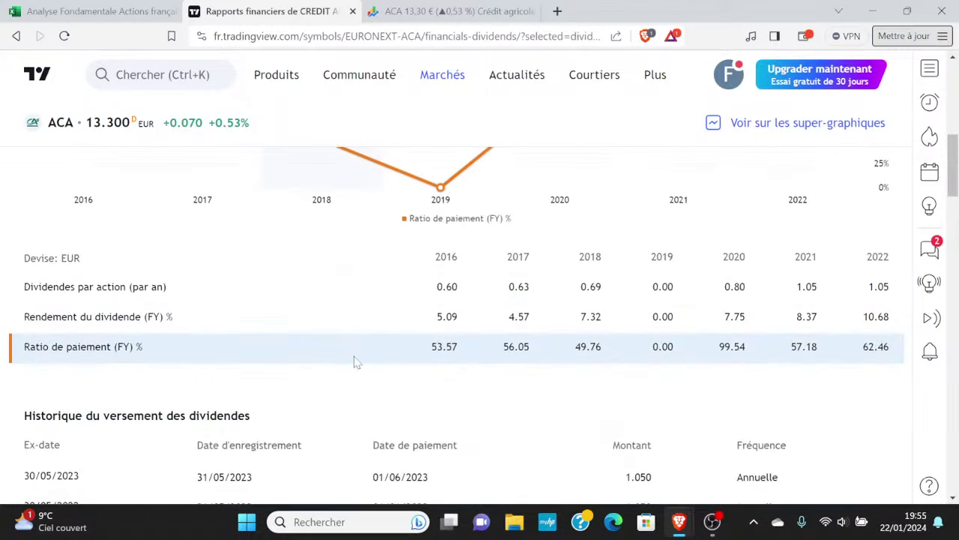
scroll(357, 362, "up", 1)
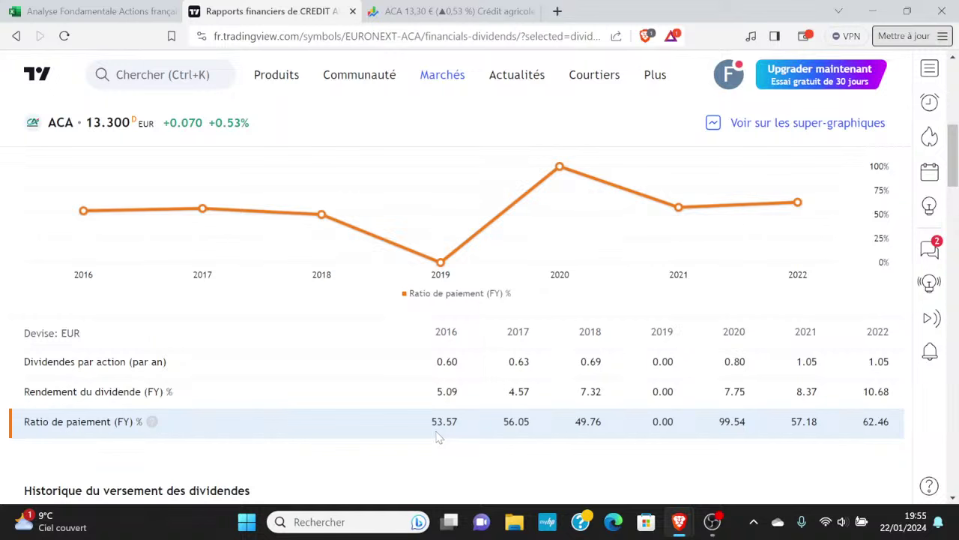
Step: Examine Crédit Agricole's yearly payout ratios, comparing 2016 to 2018 with 2021, 2022 and the outlying 2020 figure
left_click_drag(437, 439, 628, 435)
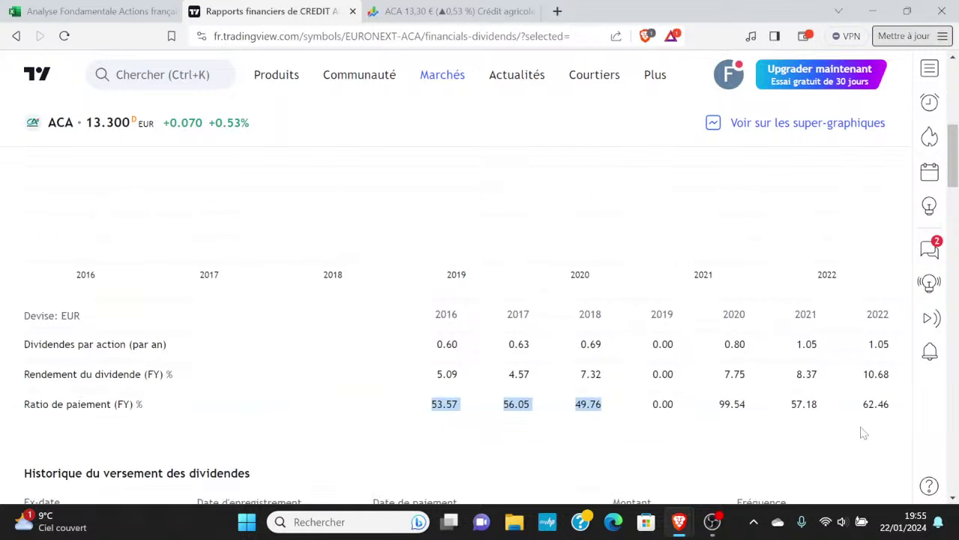
left_click(808, 410)
left_click_drag(808, 410, 888, 412)
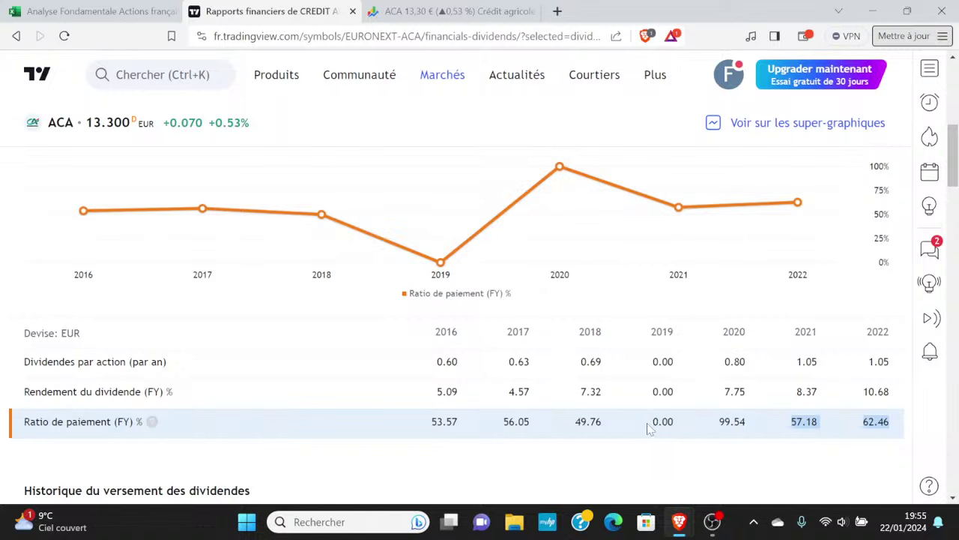
left_click_drag(649, 428, 755, 411)
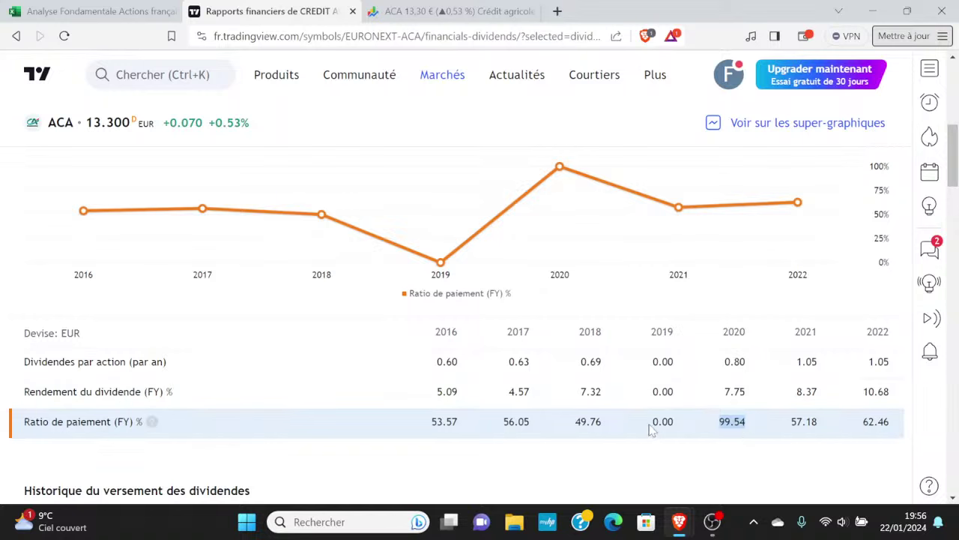
Step: Copy the 2018 to 2022 payout ratios from TradingView into the workbook's average calculator, starting at cell S1
left_click_drag(574, 423, 896, 430)
key("ctrl+c")
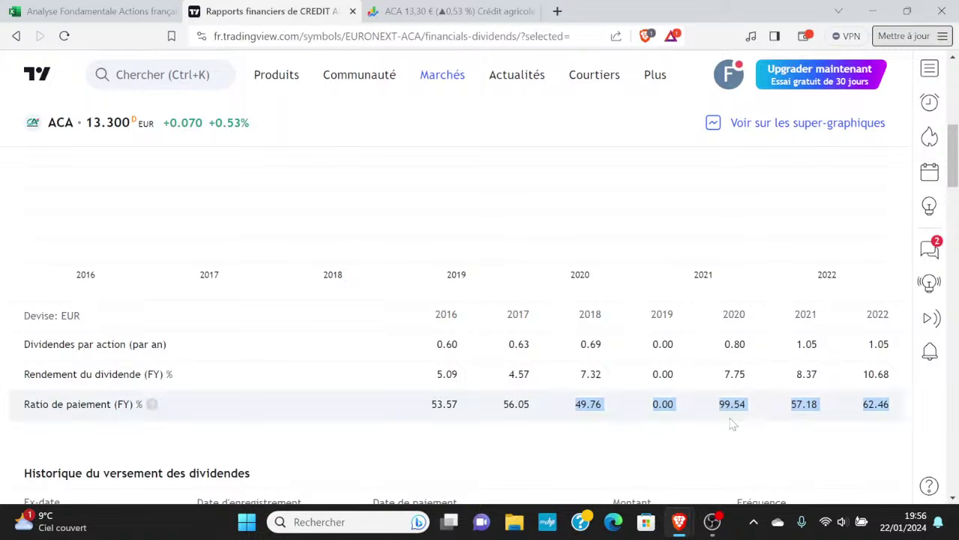
mouse_move(411, 66)
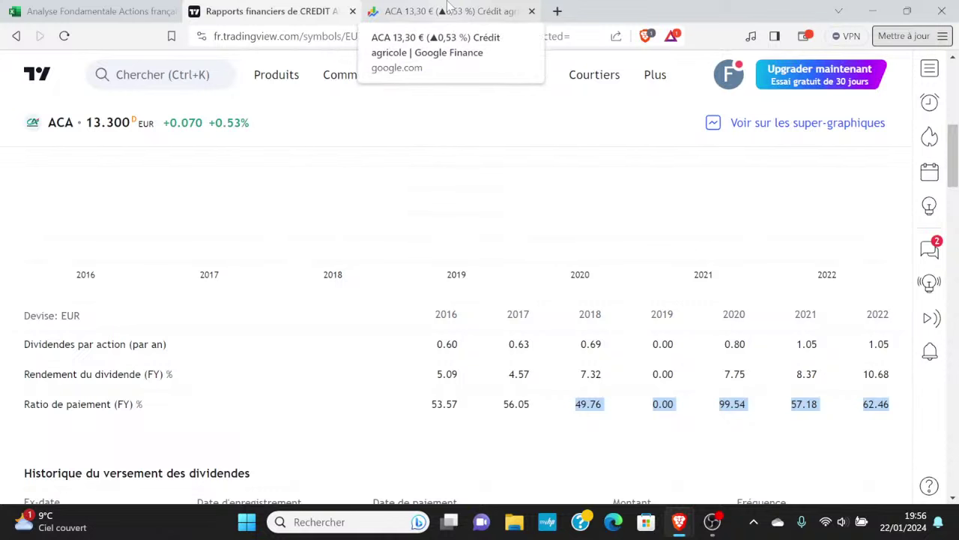
left_click(448, 8)
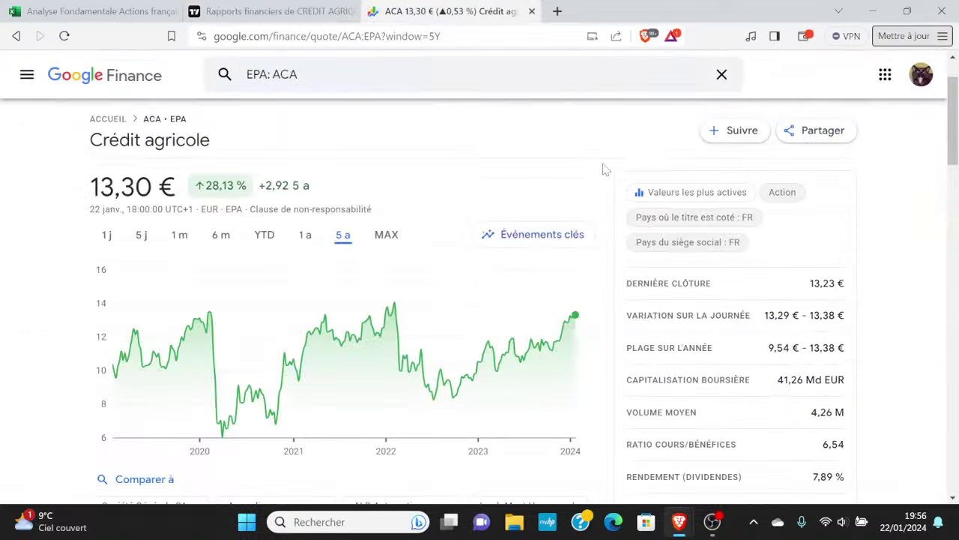
left_click(327, 7)
left_click(105, 10)
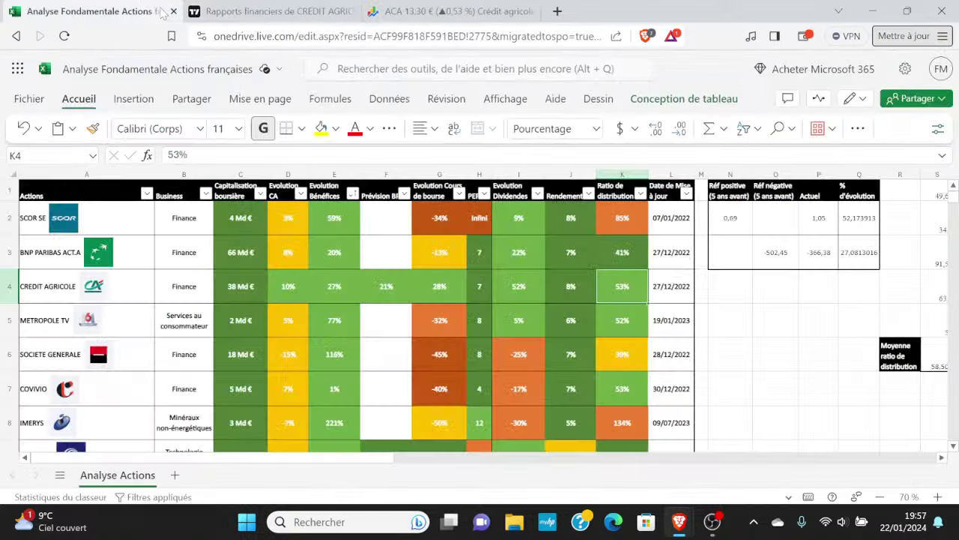
left_click(308, 7)
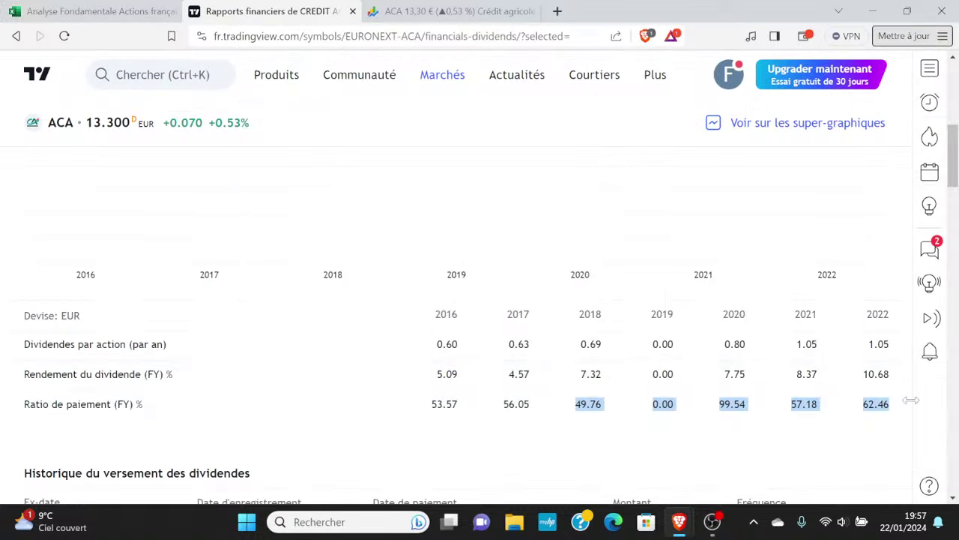
left_click(26, 9)
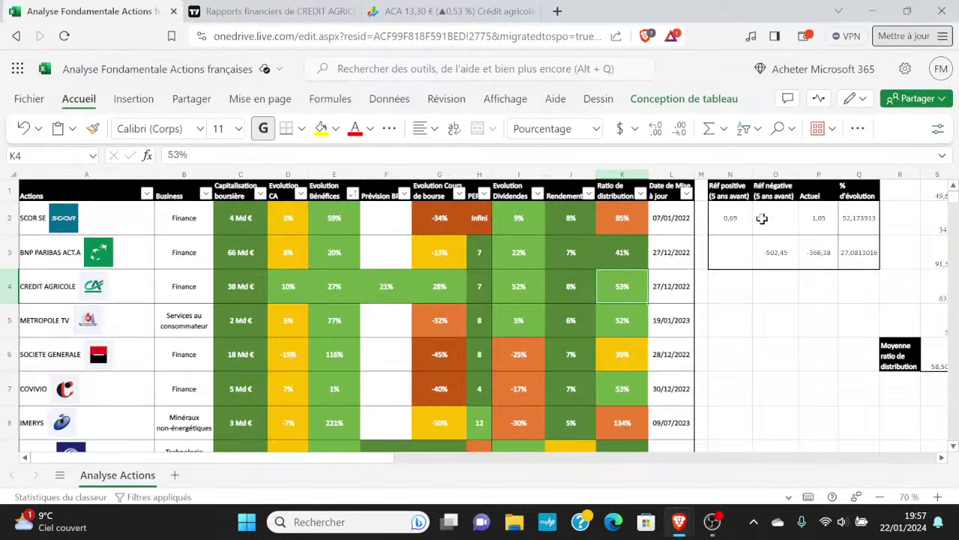
left_click(929, 194)
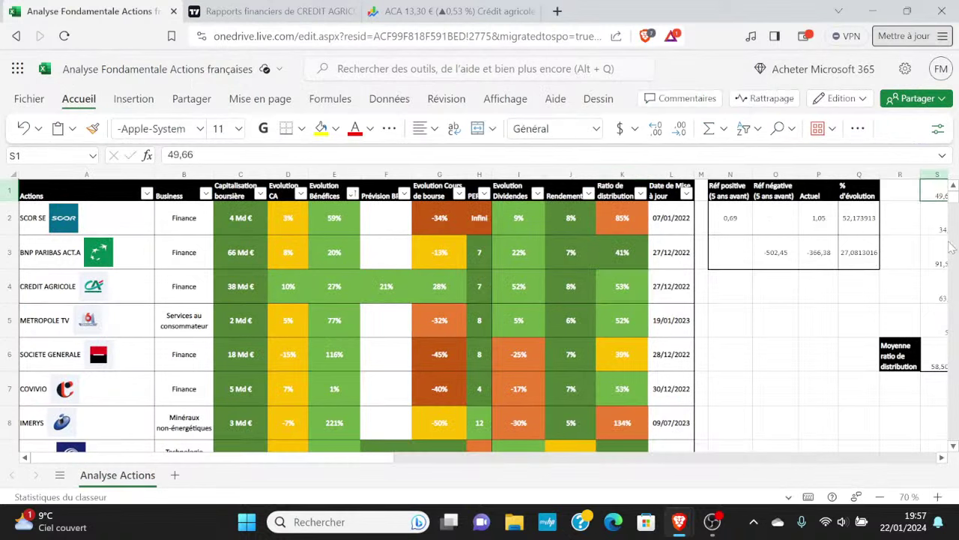
key("ctrl+v")
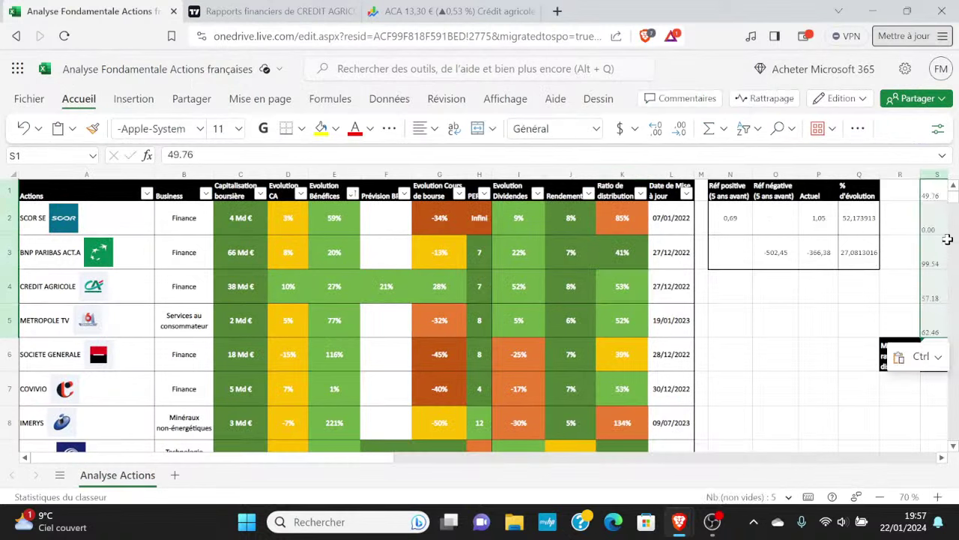
Step: Rewrite the first two pasted payout ratios as numbers with decimal commas: 49,76 in S1 and 0 in S2
left_click(940, 190)
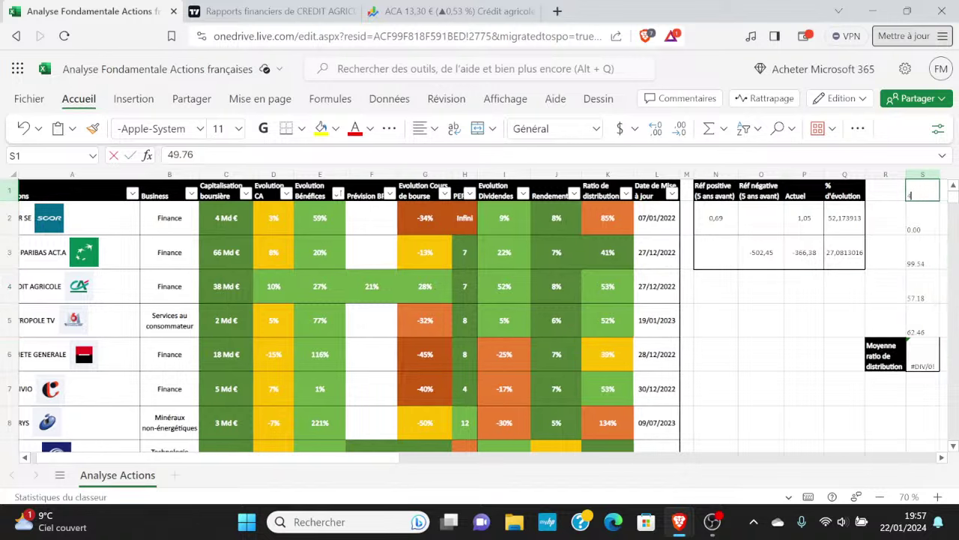
key("F2")
key("Left")
key("Left")
key("BackSpace")
type(",")
key("Return")
type("0")
key("Return")
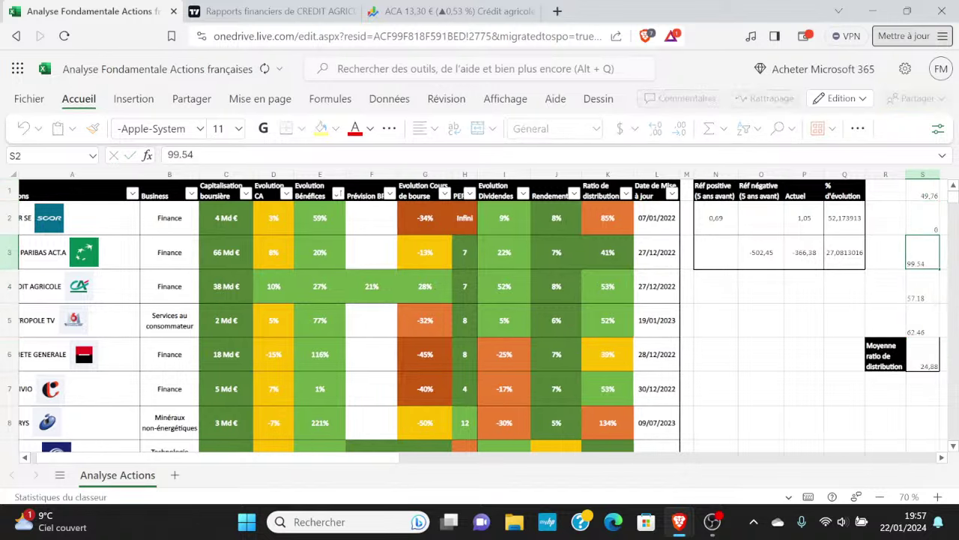
Step: Re-enter the remaining payout ratios with decimal commas: 99,54 in S3, 57,18 in S4 and 62,46 in S5
type("99,64")
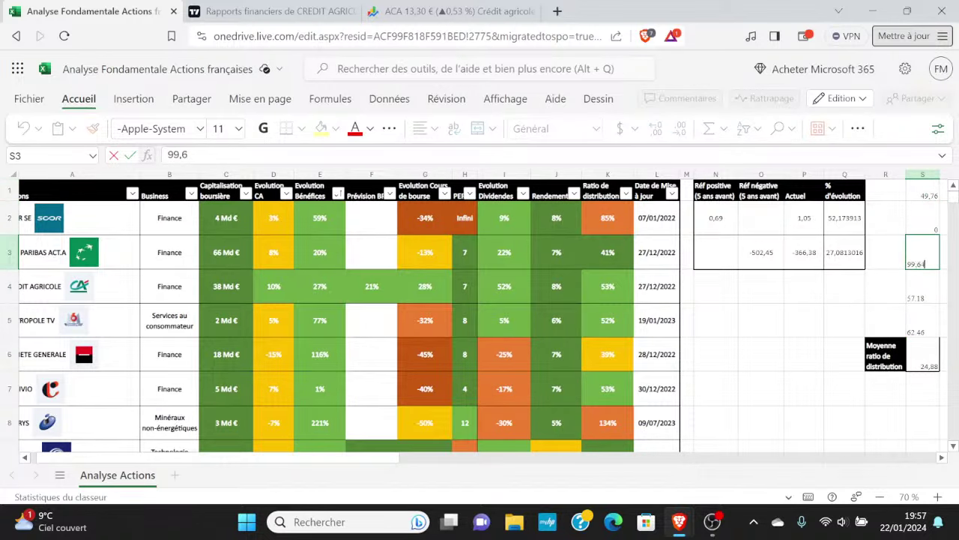
key("BackSpace")
key("BackSpace")
type("54")
key("Return")
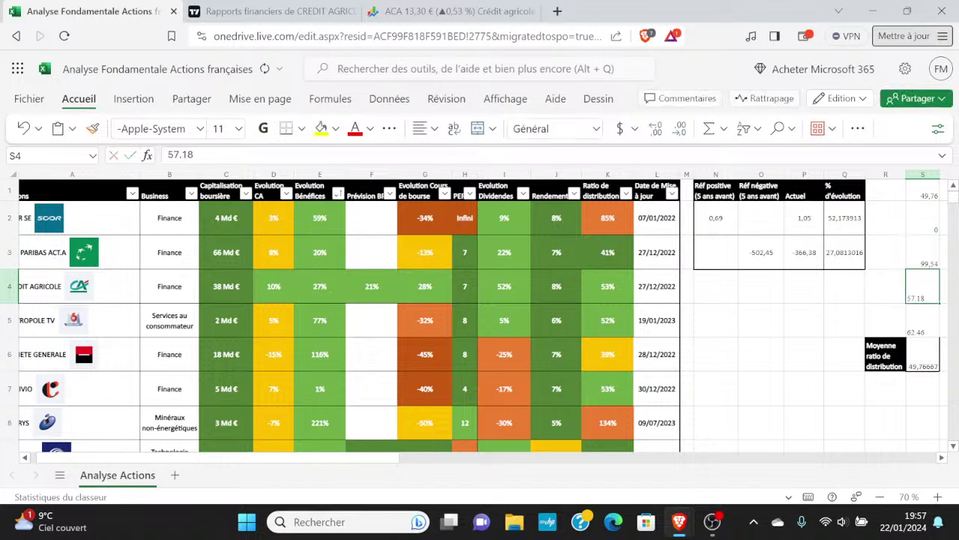
type("57,18")
key("Return")
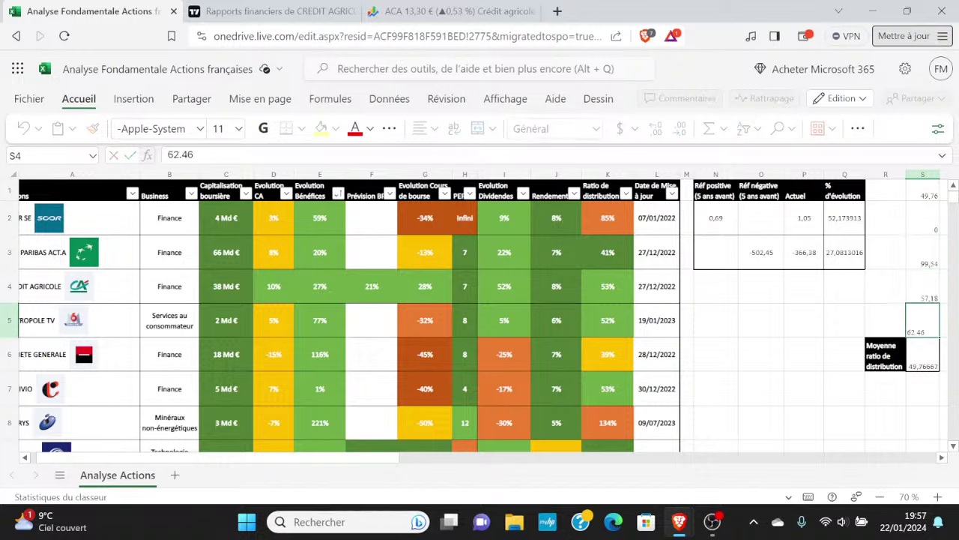
type("62,46")
key("Return")
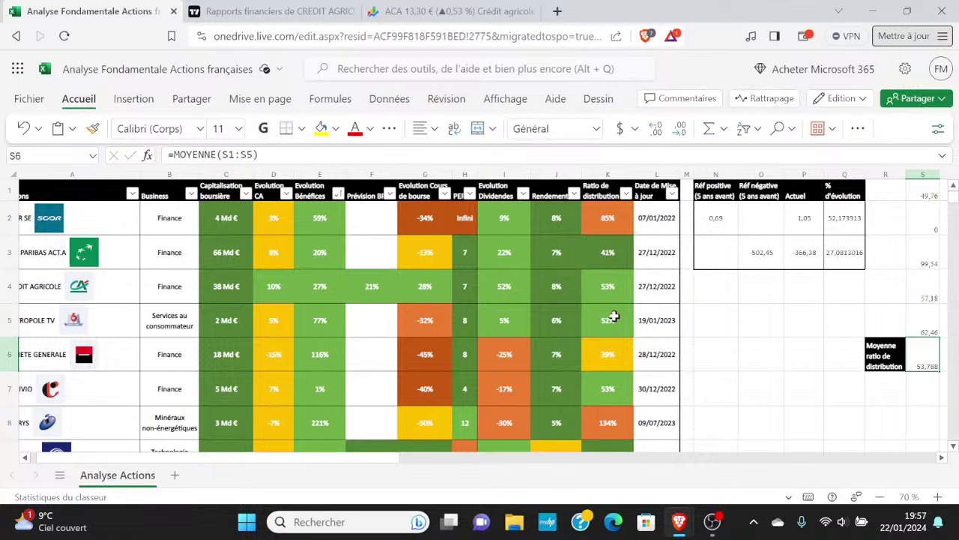
Step: Set Crédit Agricole's Ratio de distribution in cell K4 to 54%
double_click(612, 286)
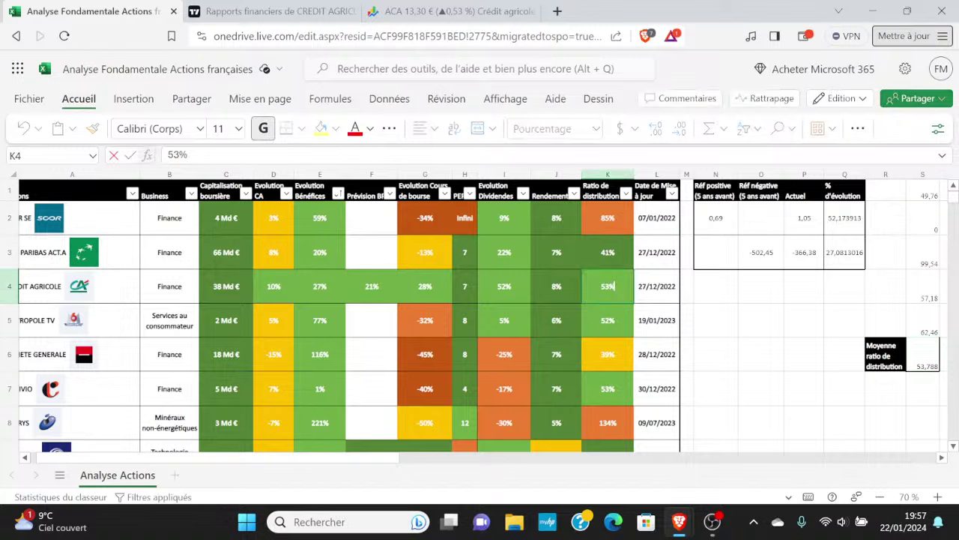
key("BackSpace")
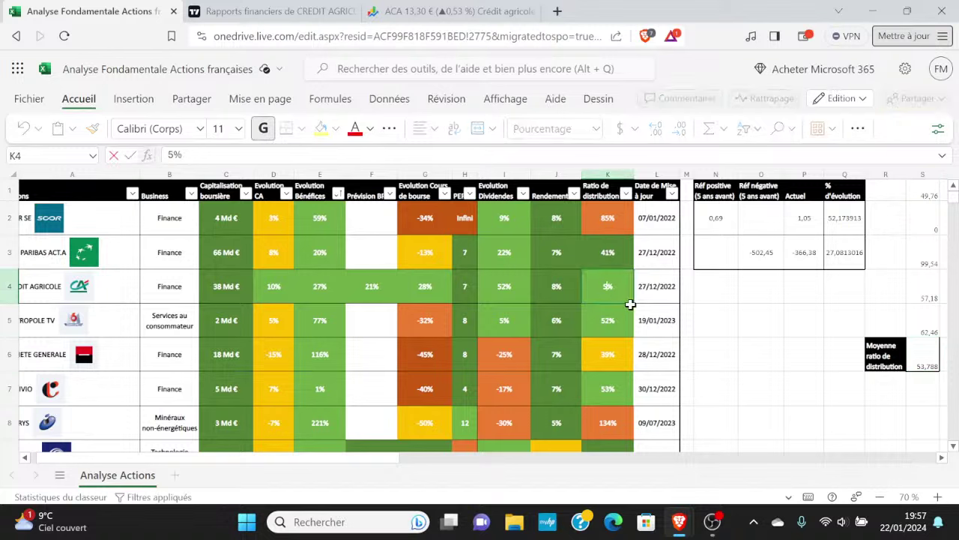
type("4")
key("Tab")
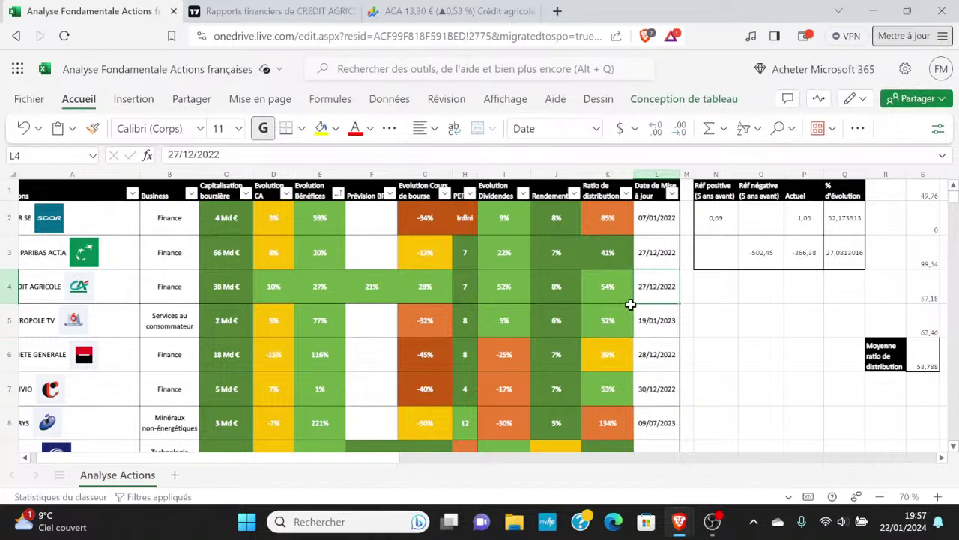
Step: Set Crédit Agricole's Date de Mise à jour in cell L4 to 22/01/2024
type("22/0")
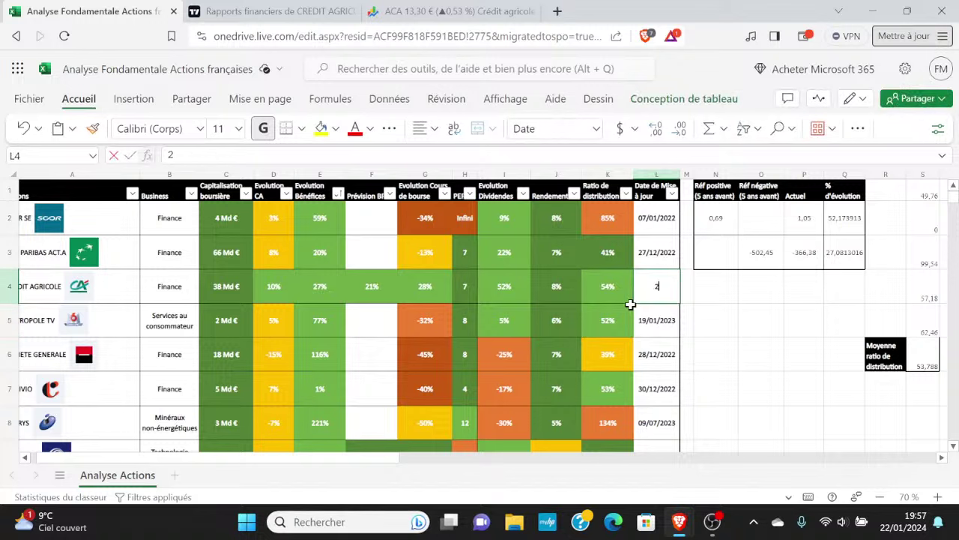
type("1/2024")
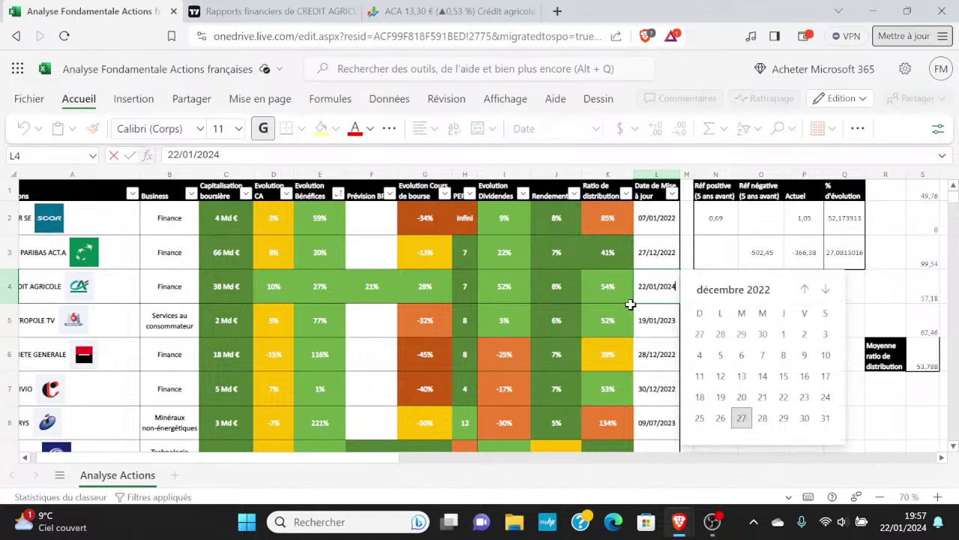
key("Return")
key("Up")
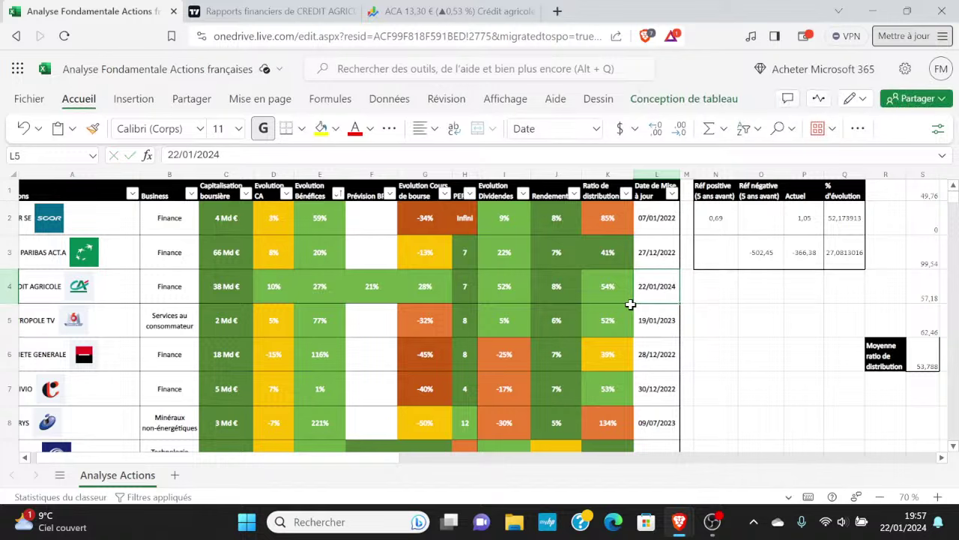
Step: Select Crédit Agricole's row 4 from column N back across the table toward the company name
key("Right")
key("Right")
key("shift+Left")
key("shift+Left")
key("shift+Left")
key("shift+Left")
key("shift+Left")
key("shift+Left")
key("shift+Left")
key("shift+Left")
key("shift+Left")
key("shift+Left")
key("shift+Left")
key("shift+Left")
key("shift+Left")
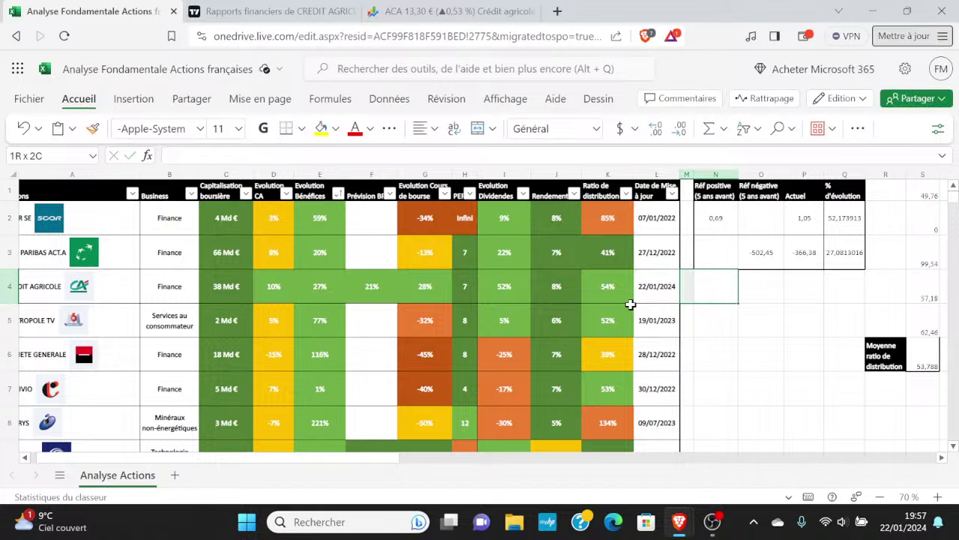